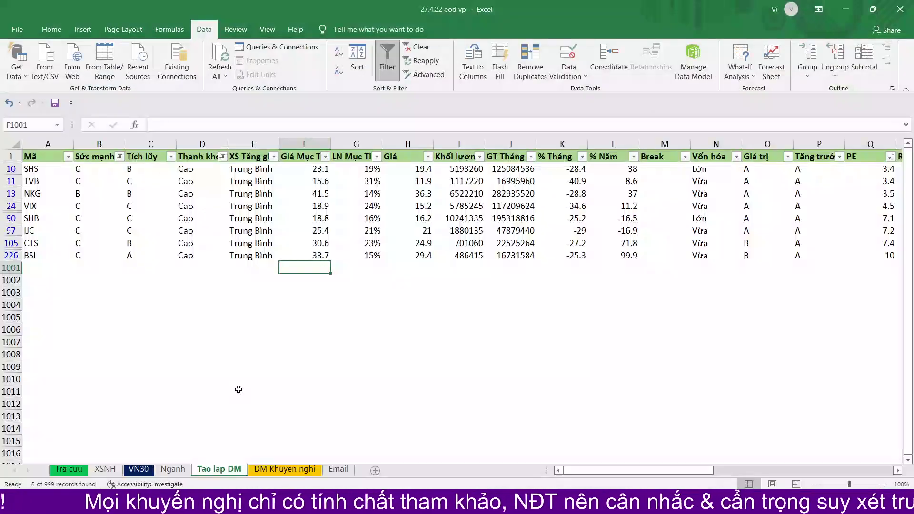
Open the XSNH sheet and examine the market strength gauge, the sector bubble chart and the T+5 statistics charts
click(106, 469)
click(547, 324)
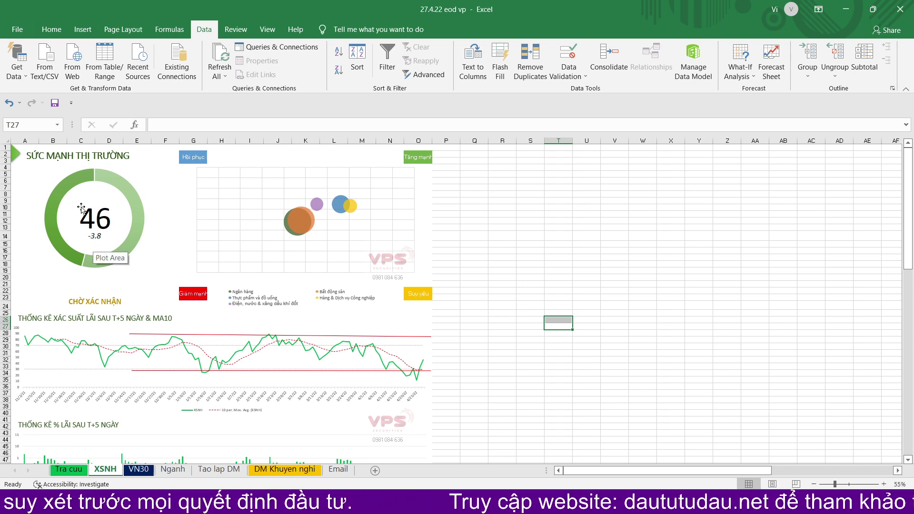
click(532, 202)
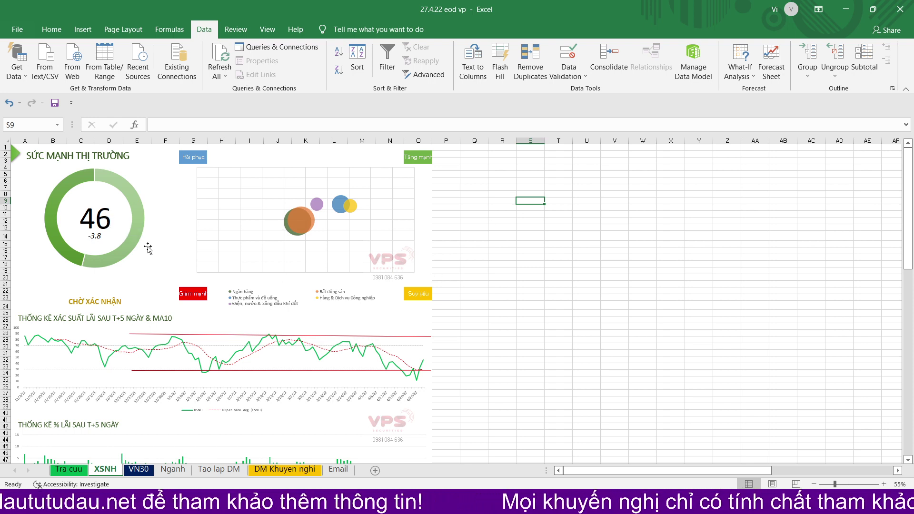
mouse_move(136, 233)
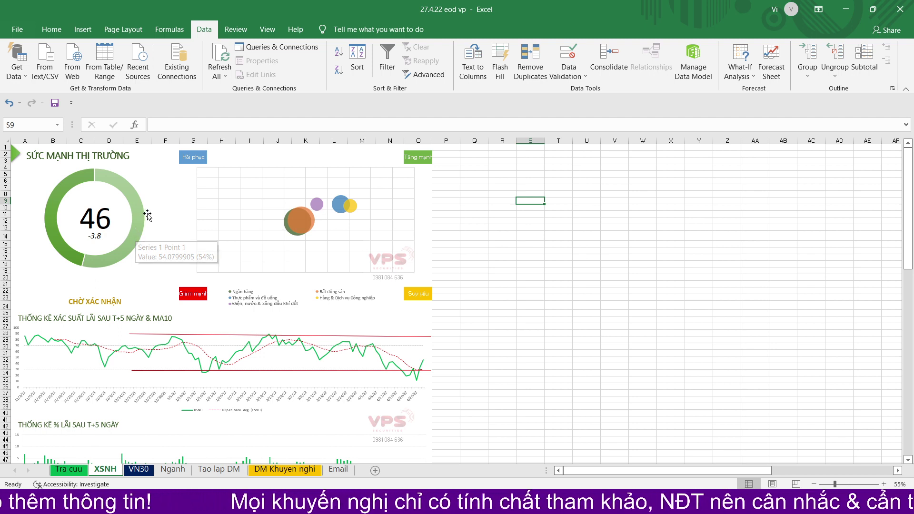
click(553, 234)
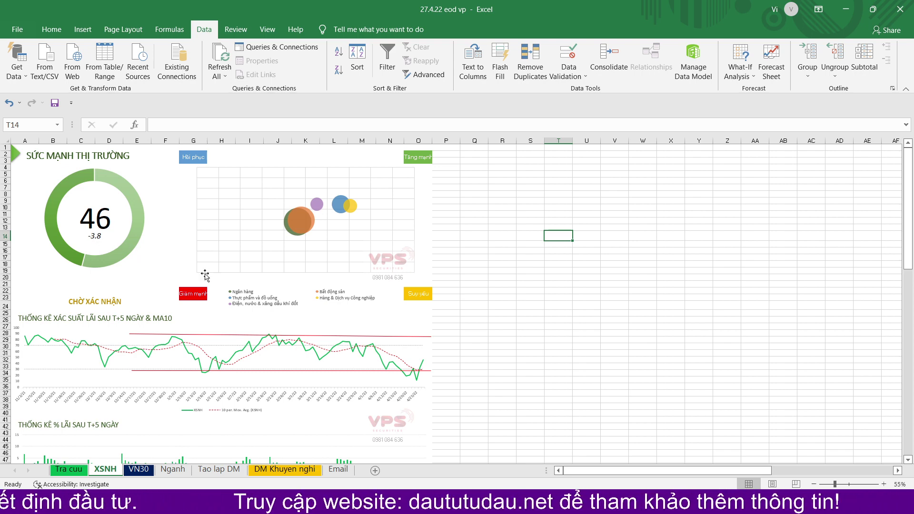
scroll(385, 277, down, 5)
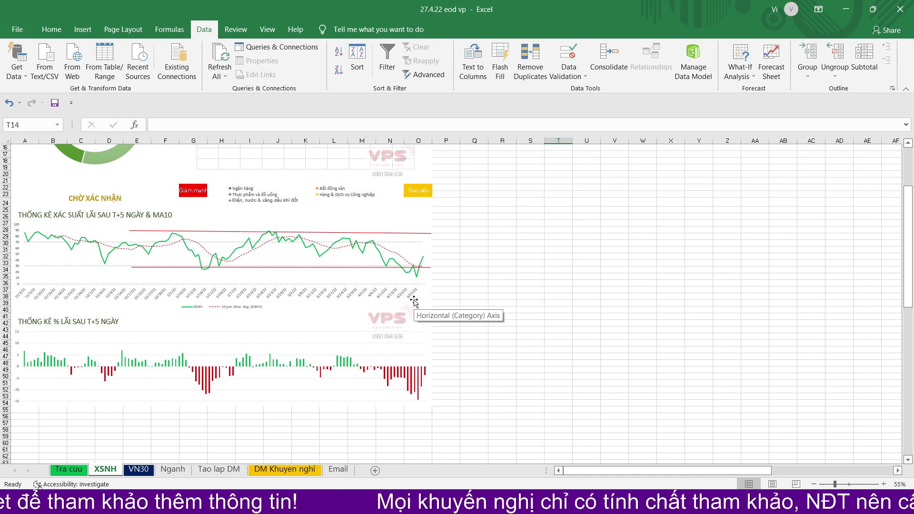
scroll(413, 301, up, 5)
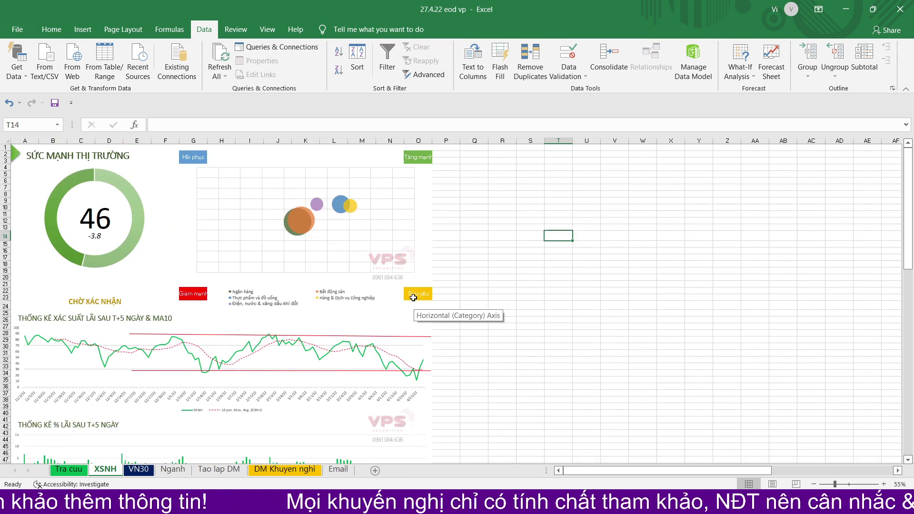
Switch to AmiBroker and load the VNINDEX symbol in the daily chart
mouse_move(221, 505)
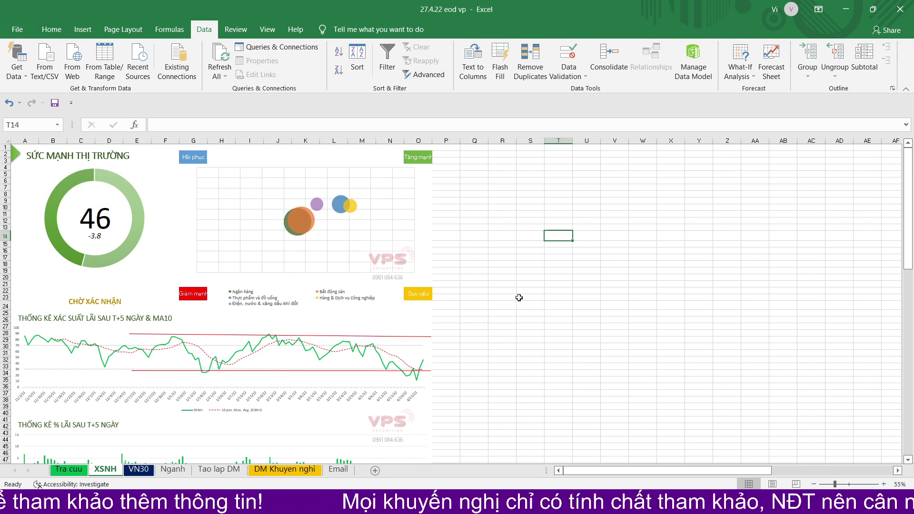
click(250, 426)
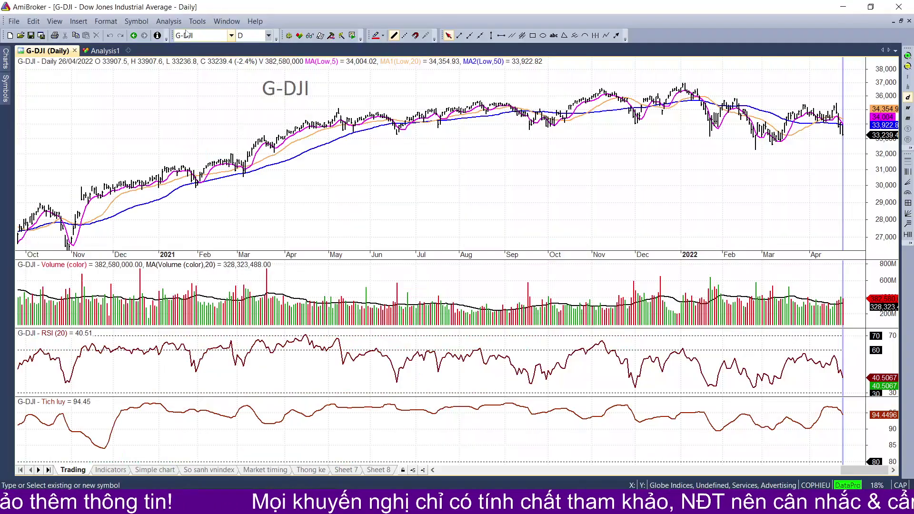
text(VNINDEX)
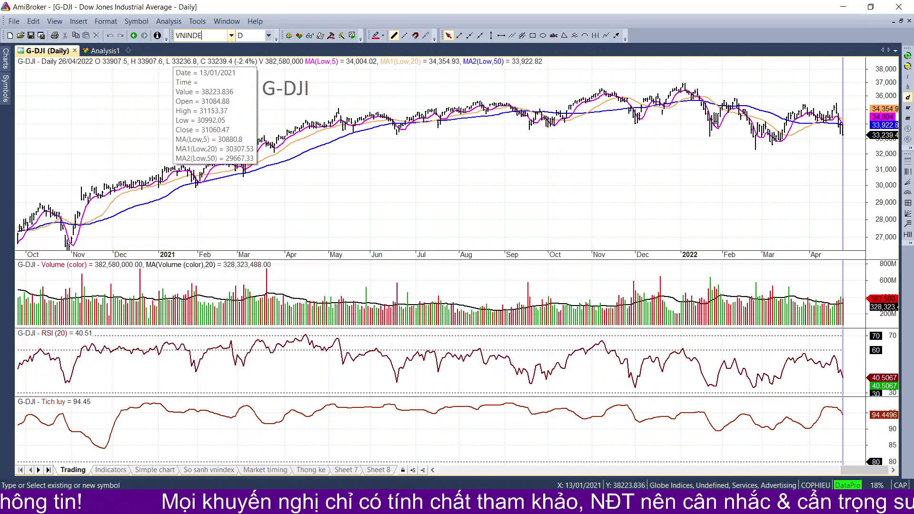
key(Return)
Draw a rectangle around the latest price bars of late April, spanning about 1,255 to 1,415
click(909, 56)
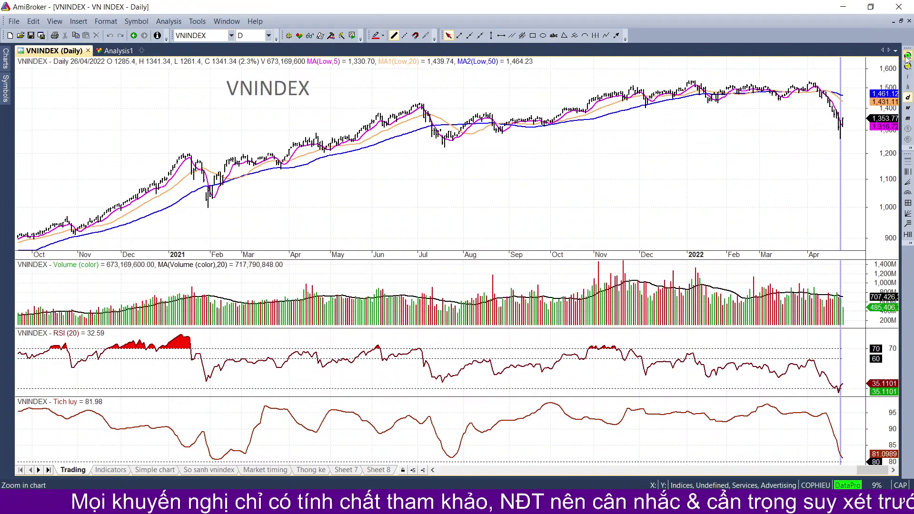
click(908, 56)
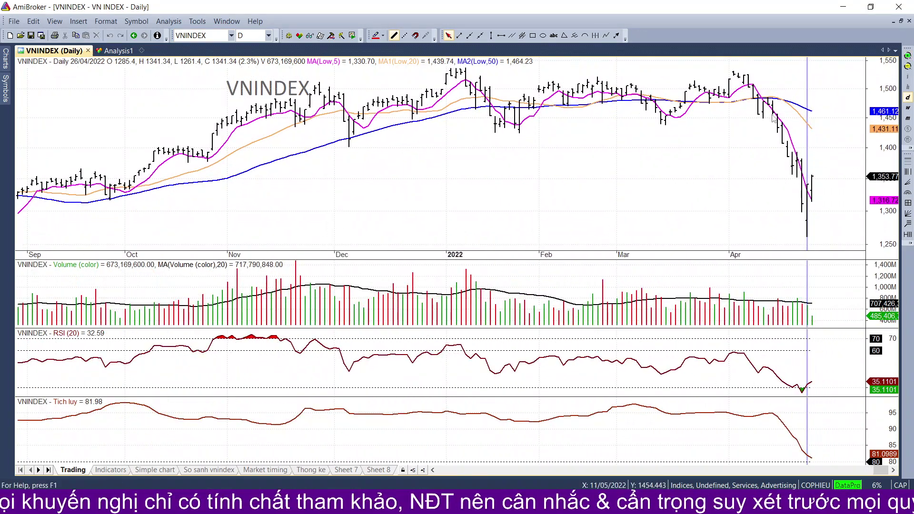
click(533, 35)
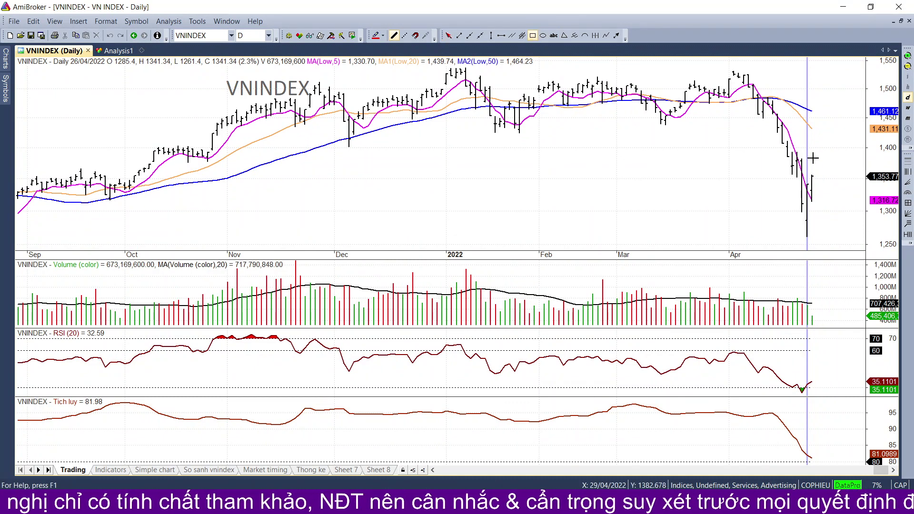
drag(791, 139, 837, 240)
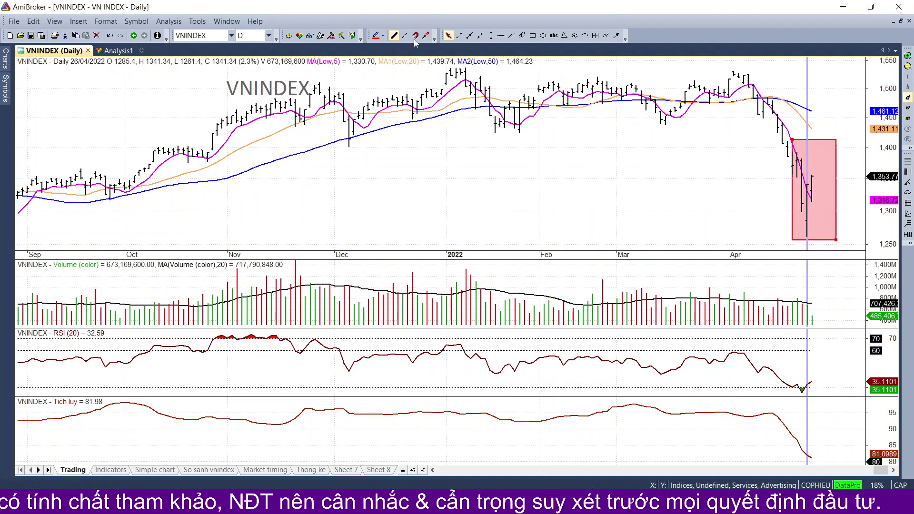
Set the line style to dotted and draw a rising arrow from inside the rectangle at about 1,330 to about 1,480
click(404, 35)
click(617, 35)
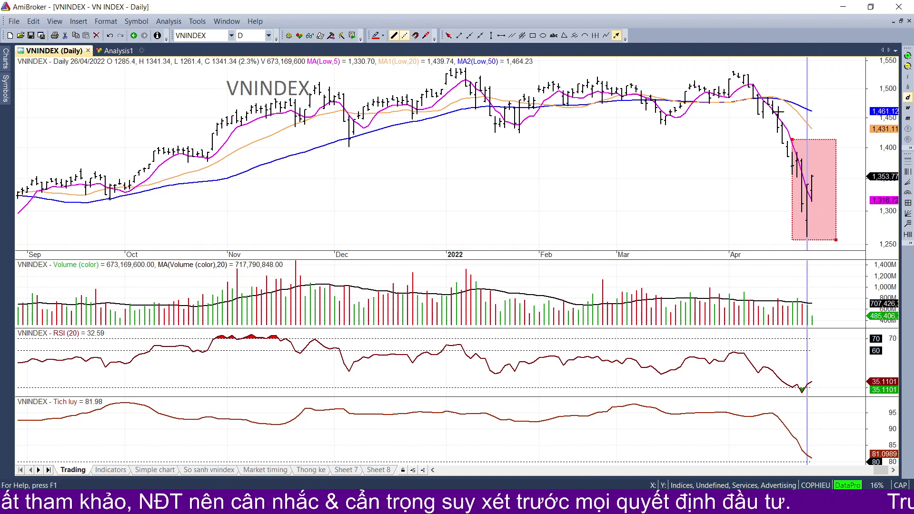
drag(826, 193, 851, 100)
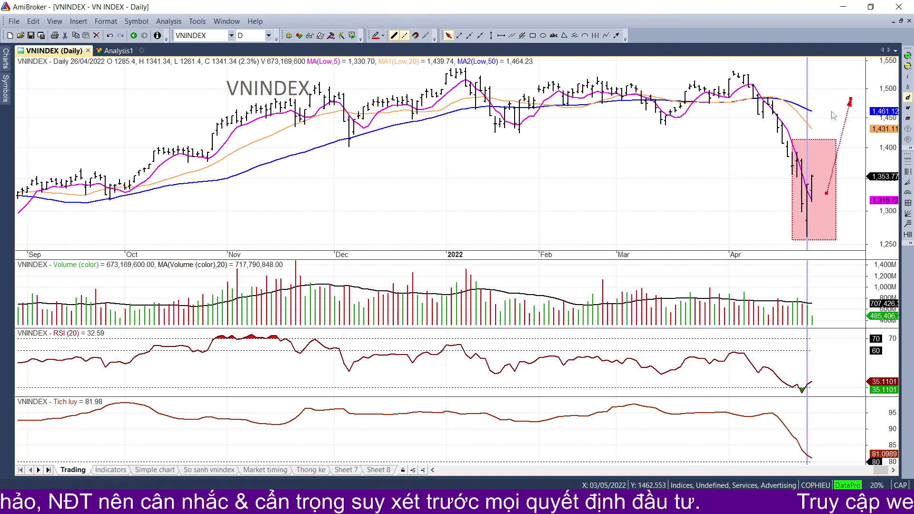
Draw a dotted arrow from about 1,280, beyond the rectangle, back up to about 1,370 near the rectangle's later edge
click(910, 55)
click(909, 55)
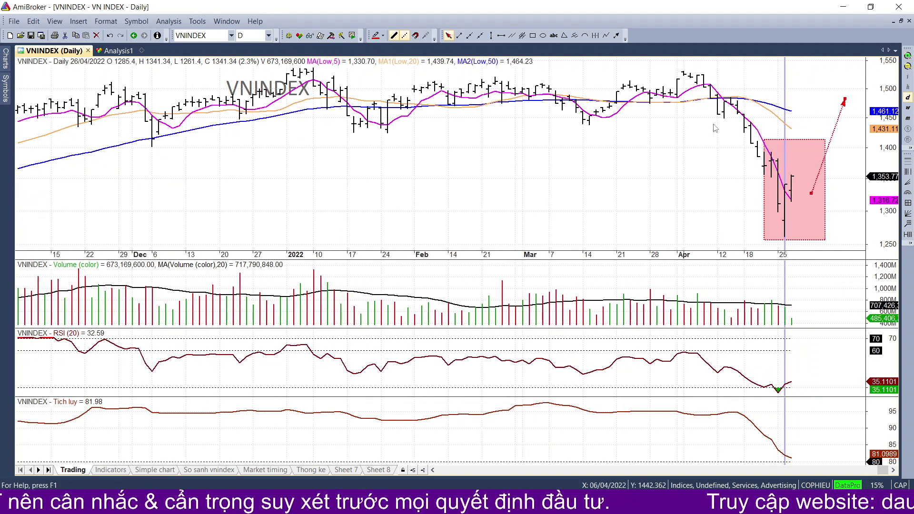
click(616, 35)
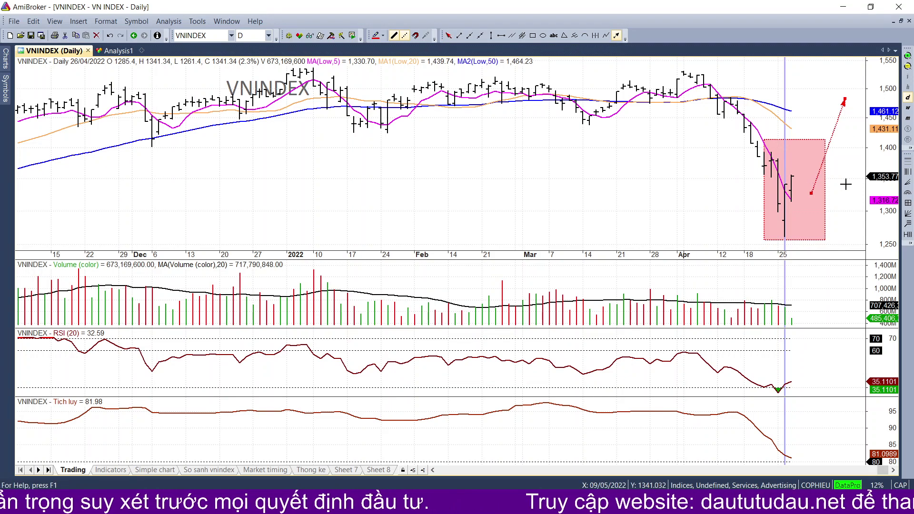
drag(859, 223, 819, 166)
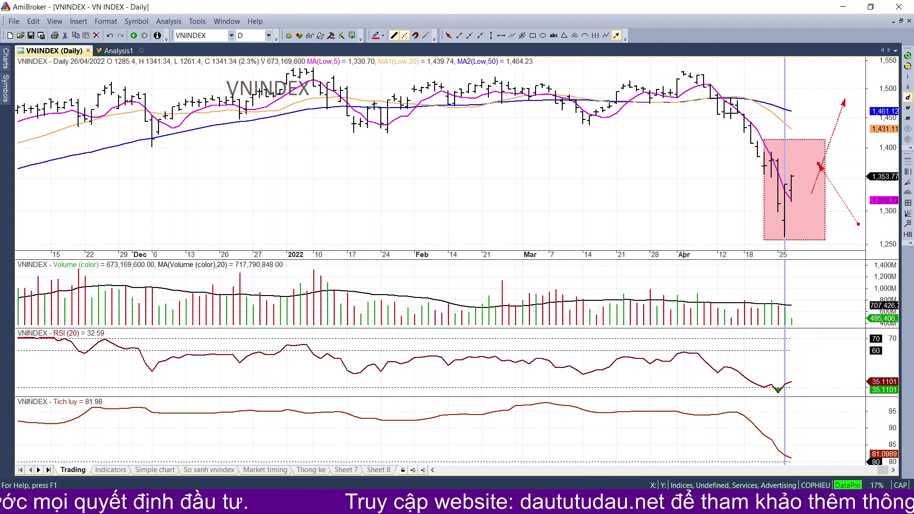
Draw a dotted arrow from beside the last bar up to about 1,400 and another from its tip down to about 1,340
click(798, 181)
click(818, 148)
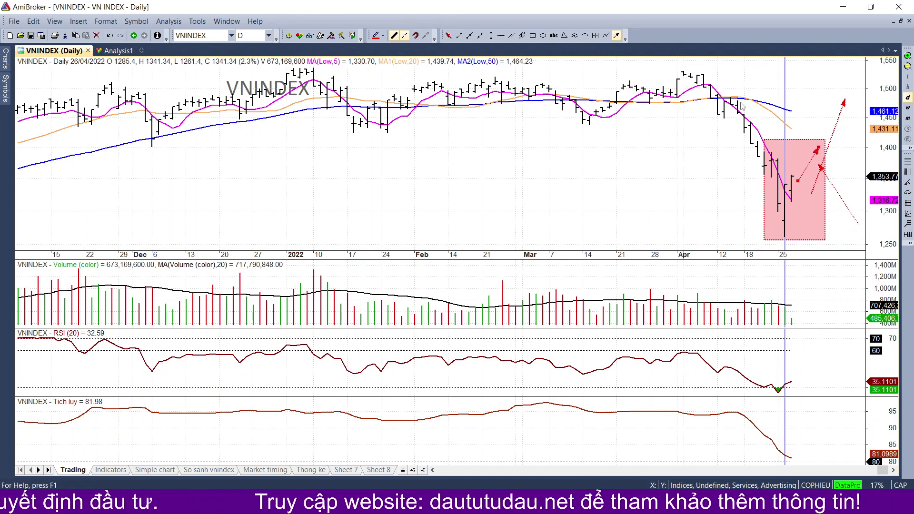
click(831, 185)
Select the 27/04/2022 bar and examine the recent VNINDEX drop against the trend of the preceding months
mouse_move(768, 197)
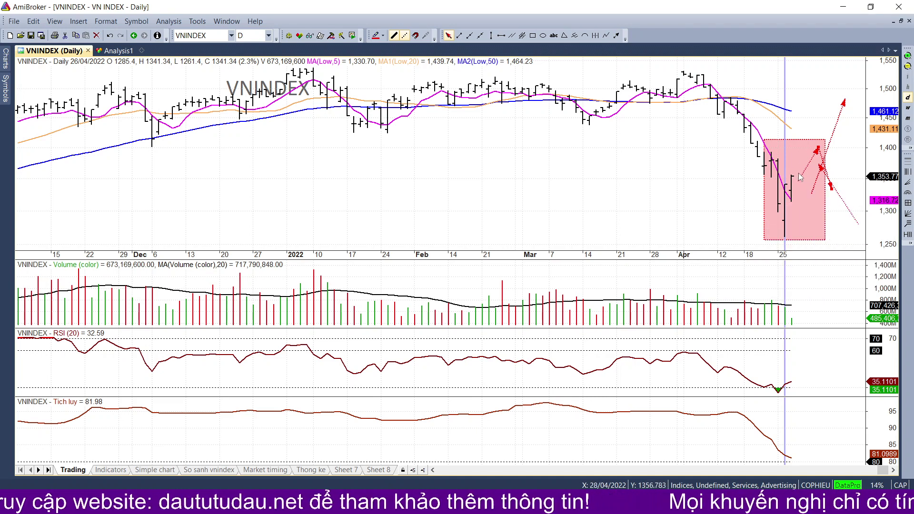
click(792, 129)
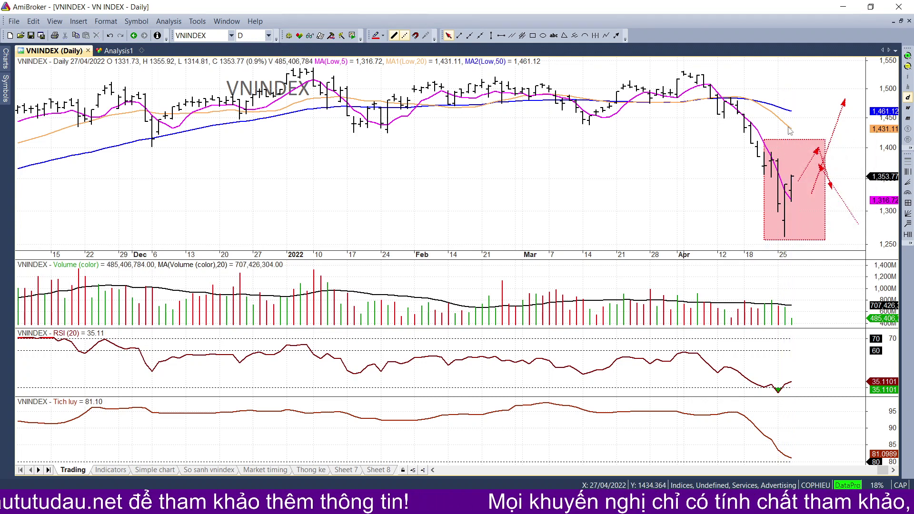
scroll(878, 87, down, 5)
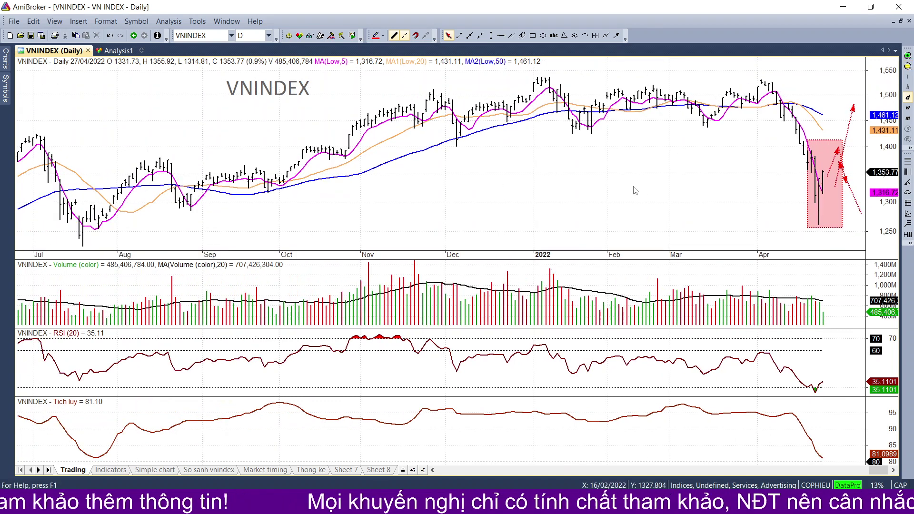
mouse_move(636, 190)
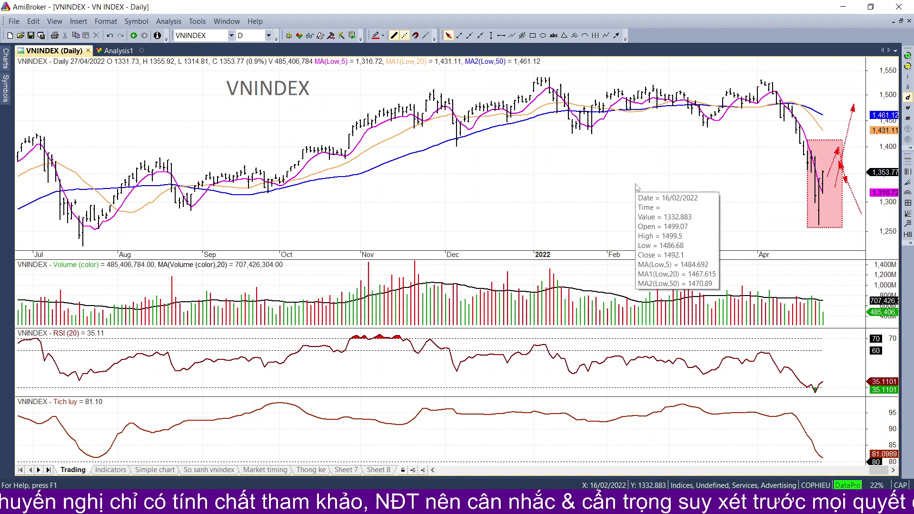
click(823, 150)
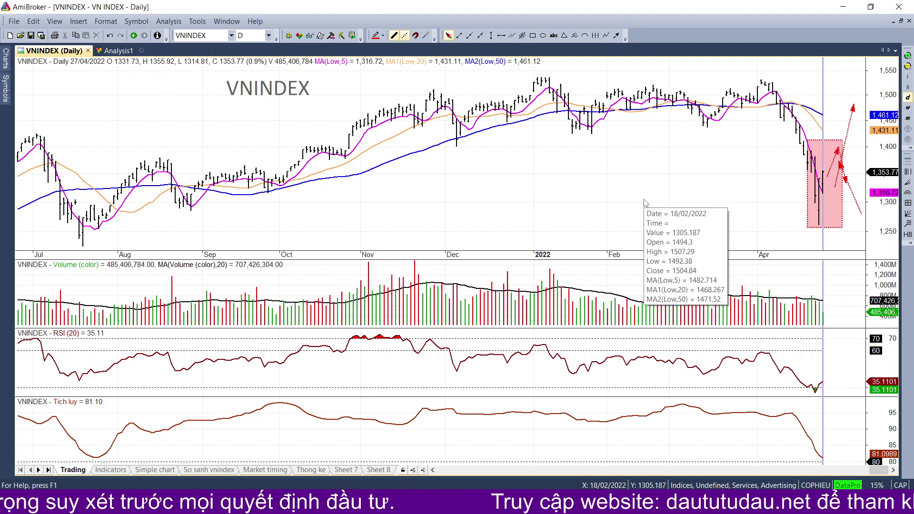
click(909, 56)
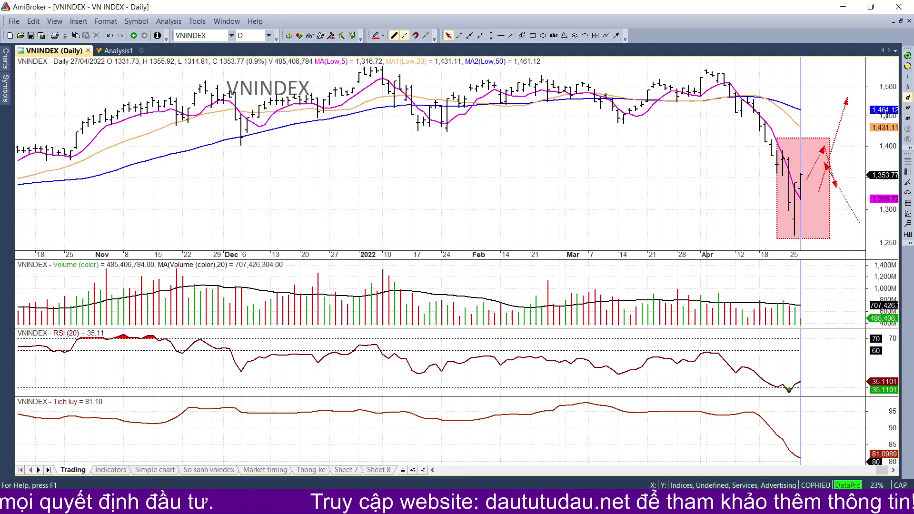
click(909, 66)
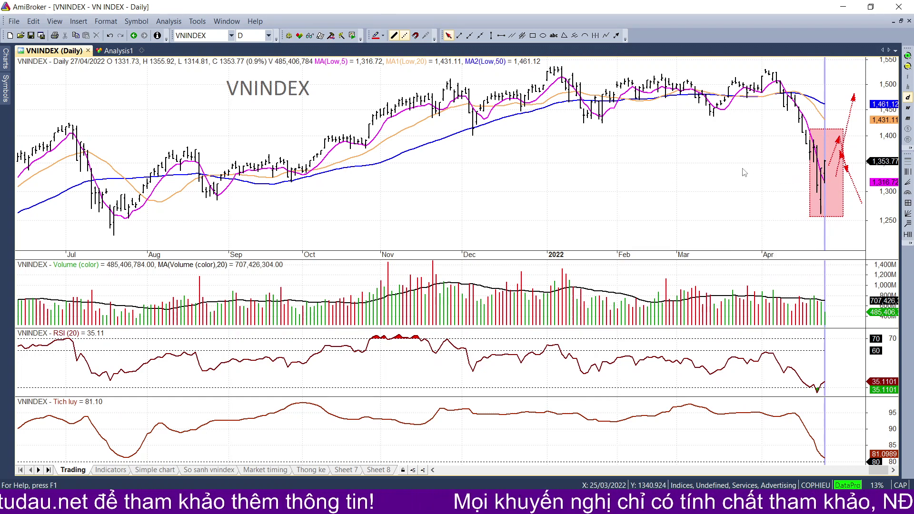
mouse_move(744, 172)
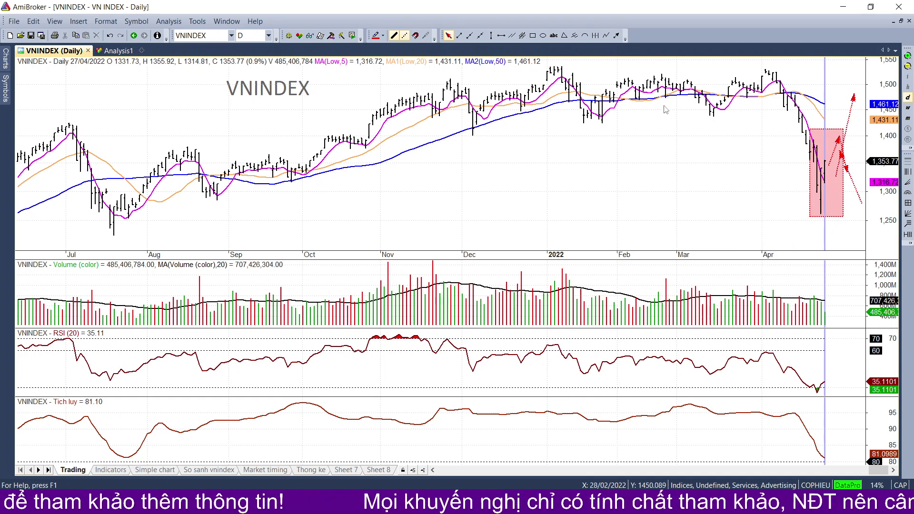
Leave AmiBroker and switch to the VPS price board in the browser to check the VN30 stock prices
click(843, 7)
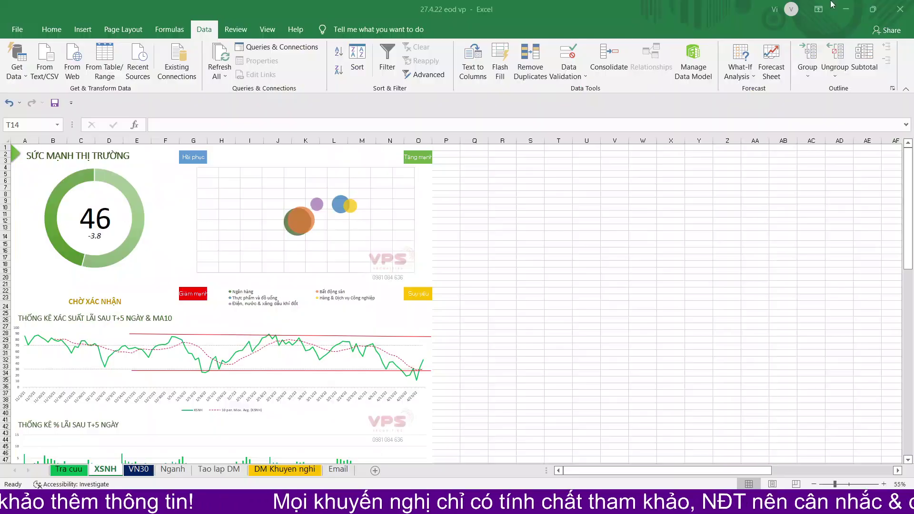
click(558, 236)
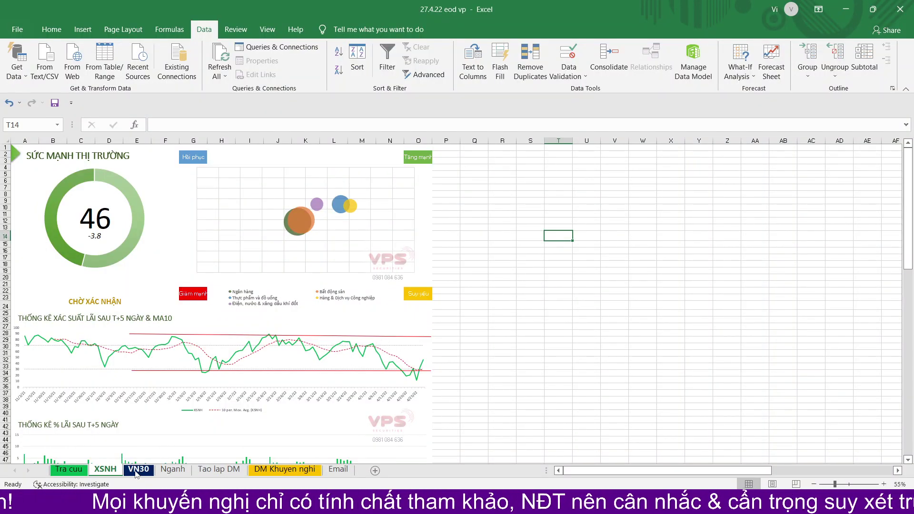
key(alt+Tab)
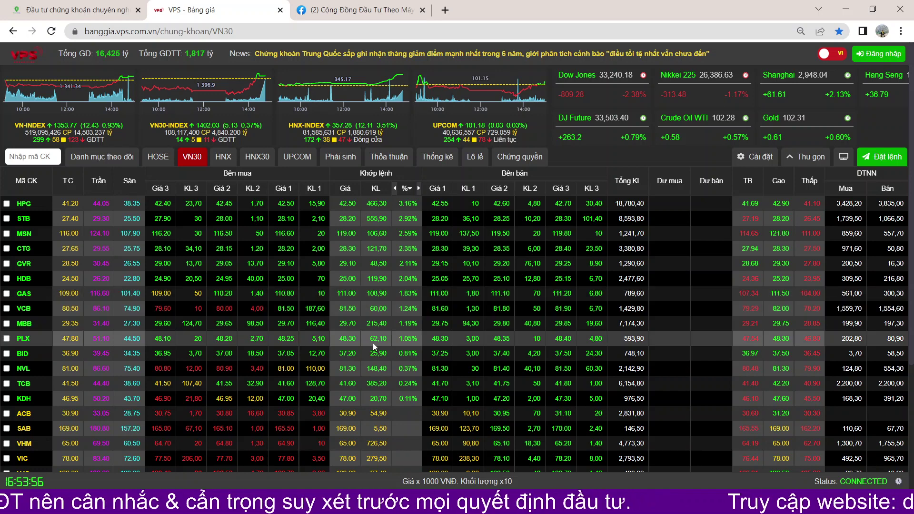
mouse_move(371, 504)
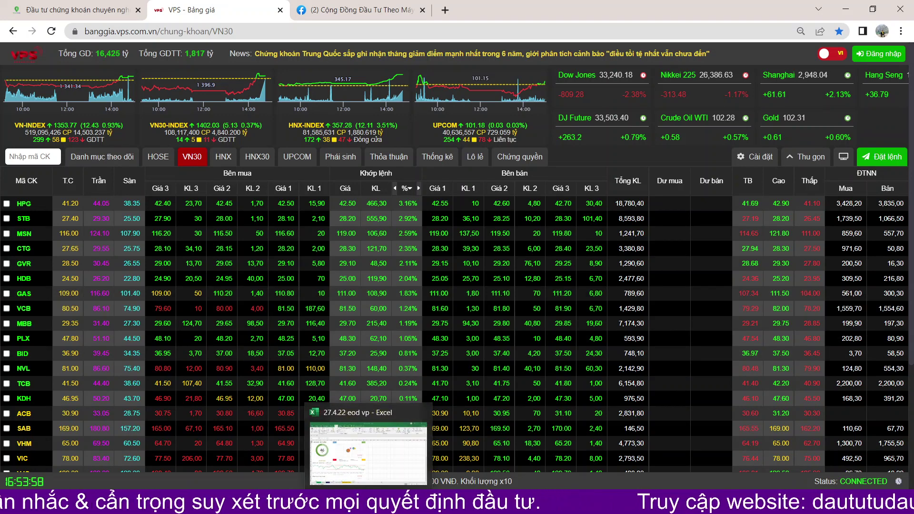
Return to the Excel workbook, remove the existing filters on the Tao lap DM sheet and re-enable filtering on its header row
click(368, 455)
click(202, 470)
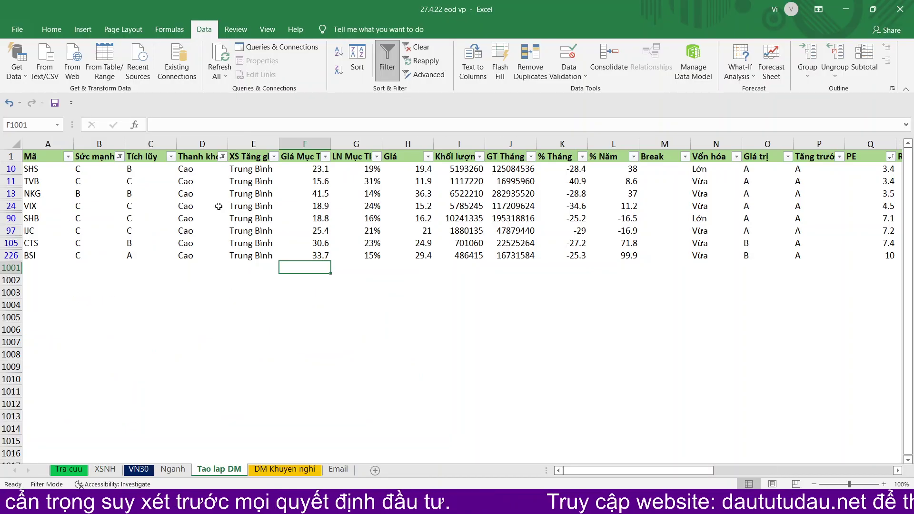
scroll(111, 189, up, 3)
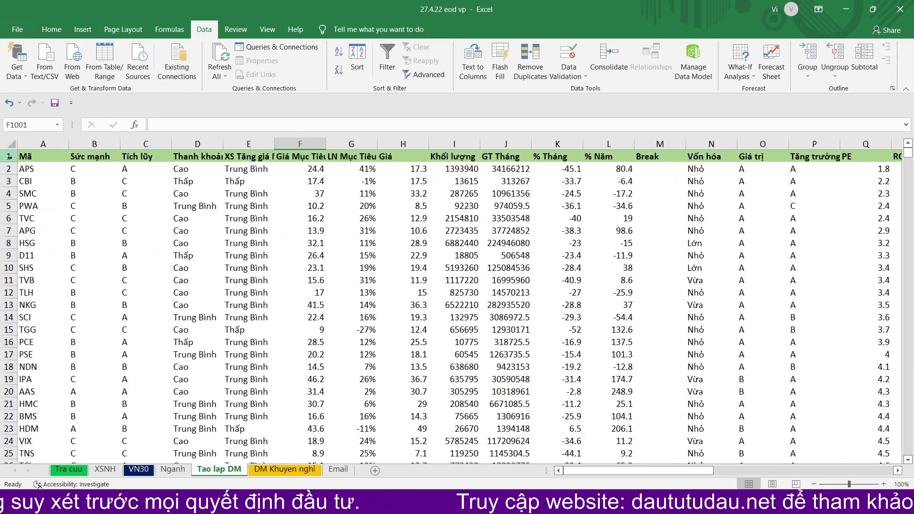
key(ctrl+Home)
key(shift+space)
key(ctrl+shift+l)
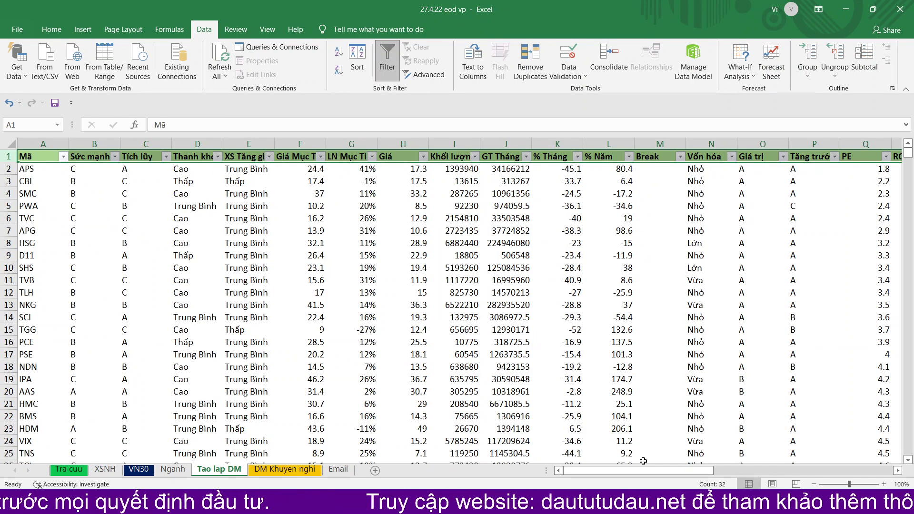
scroll(486, 155, right, 10)
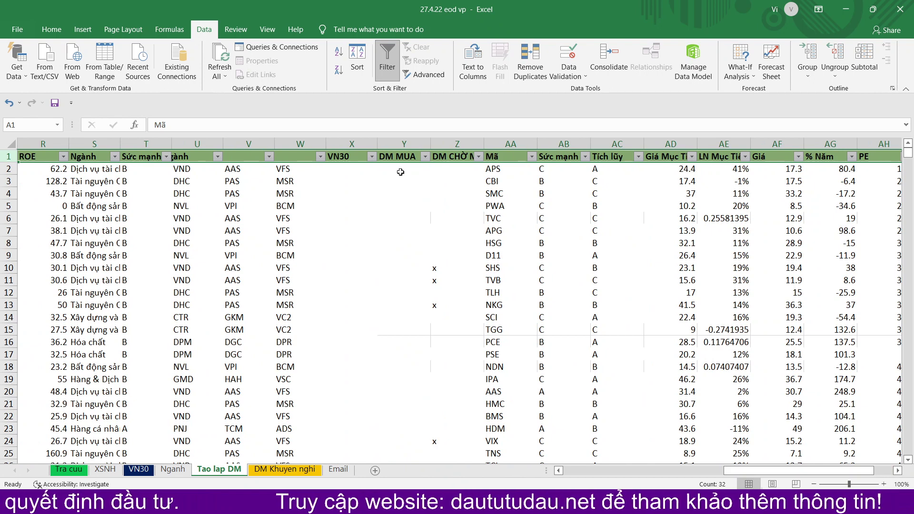
Filter the VN30 column of the stock list to show only VN30 entries, excluding the blanks
click(372, 157)
click(251, 309)
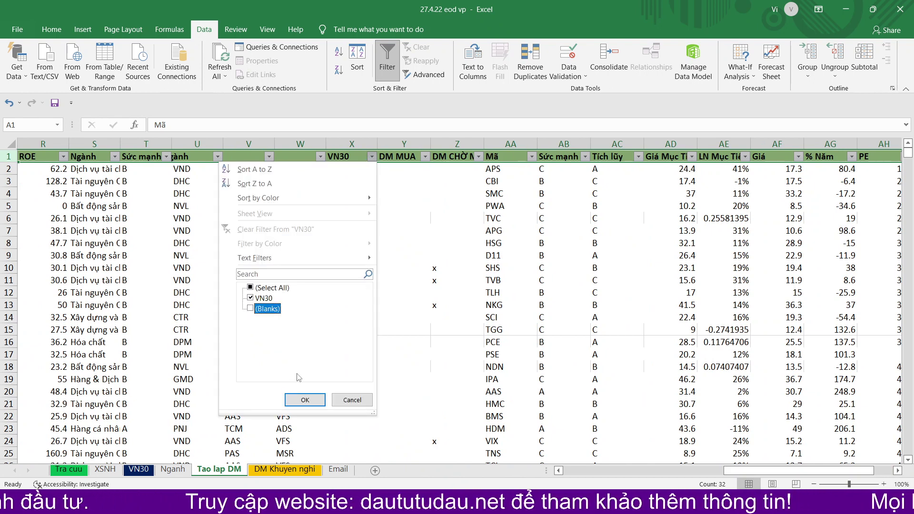
click(305, 400)
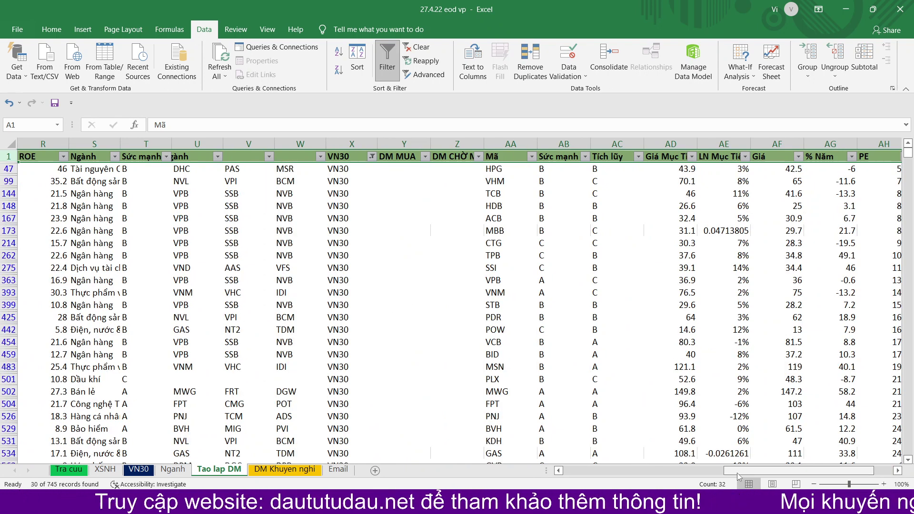
Sort the filtered VN30 stocks by the first Sức mạnh column in ascending order, A to Z
drag(737, 473, 577, 473)
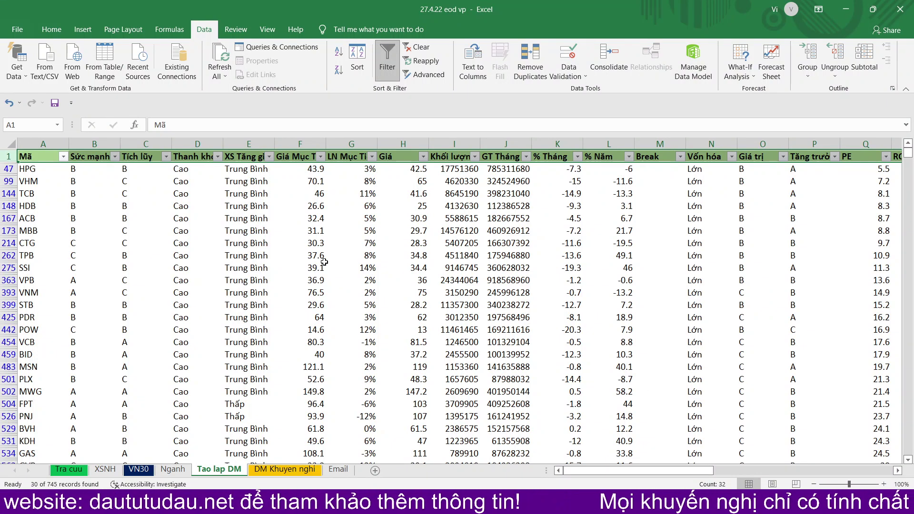
click(815, 485)
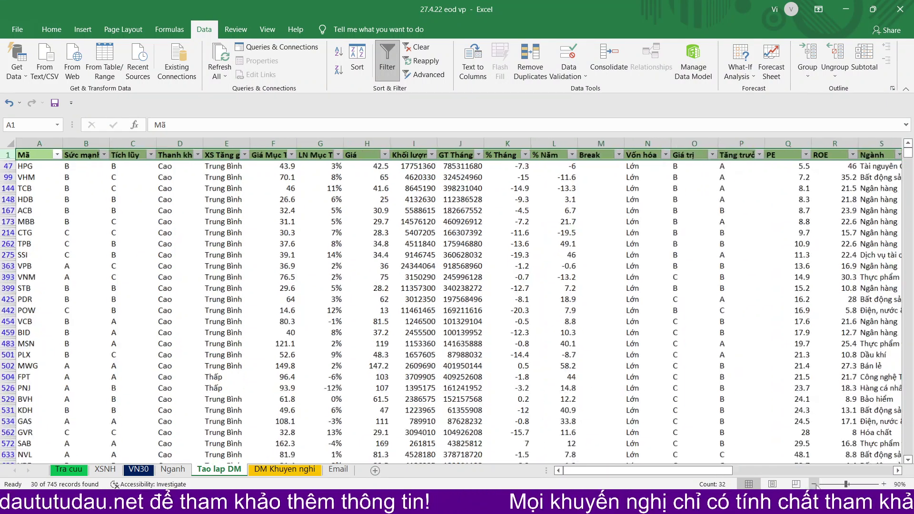
click(815, 485)
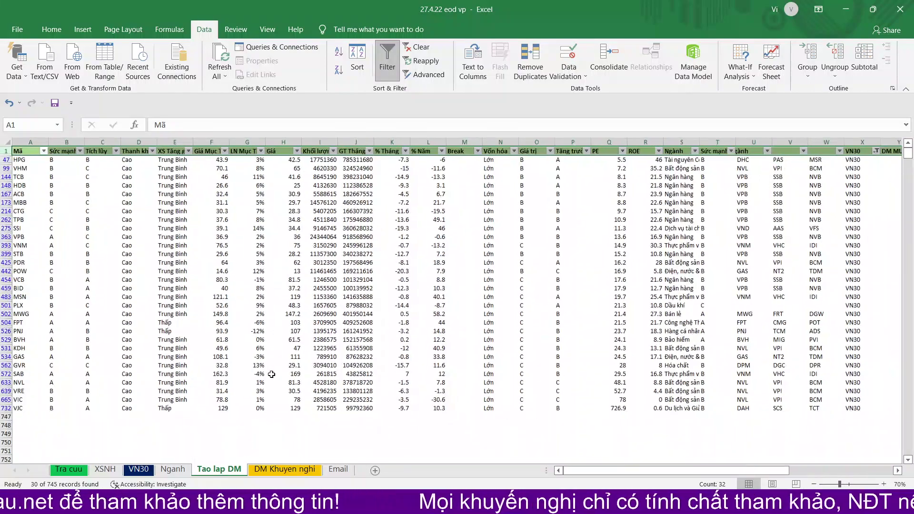
click(884, 485)
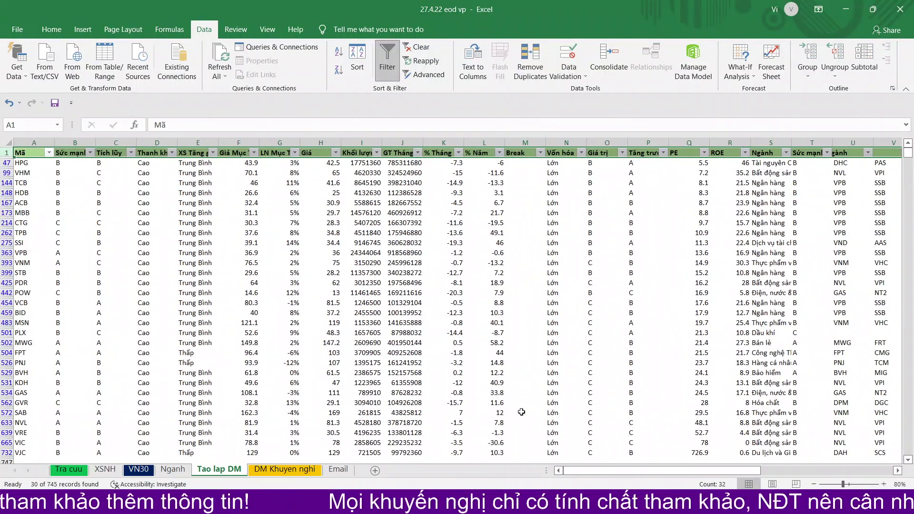
click(115, 253)
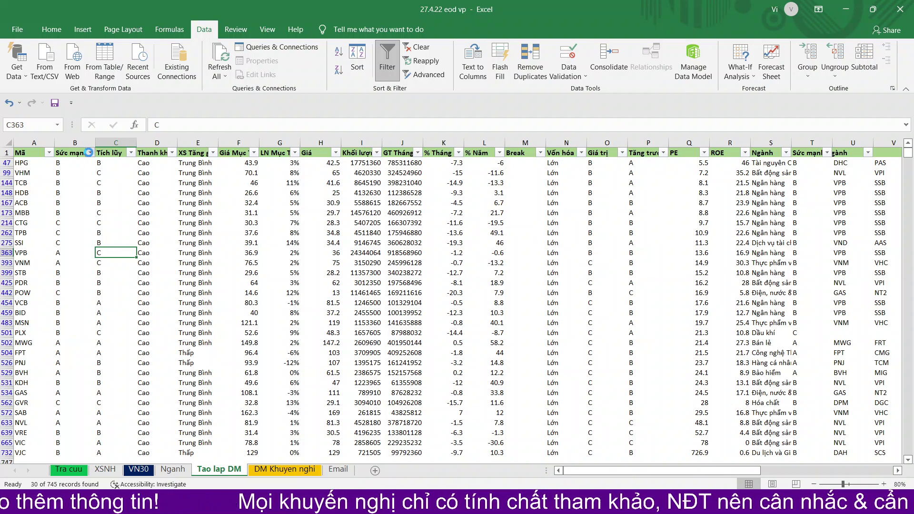
click(90, 152)
click(43, 172)
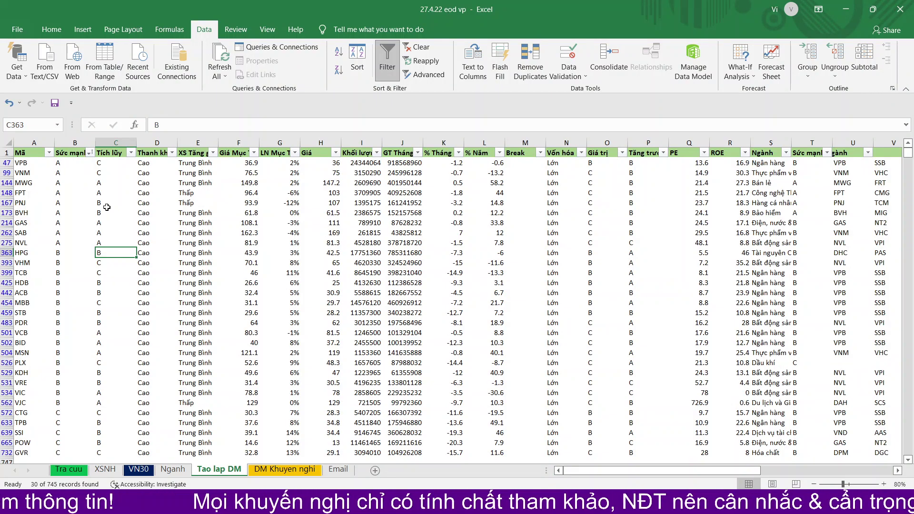
Fit the XS Tăng giá NH column to its full header and examine its ratings across all filtered VN30 stocks
click(116, 233)
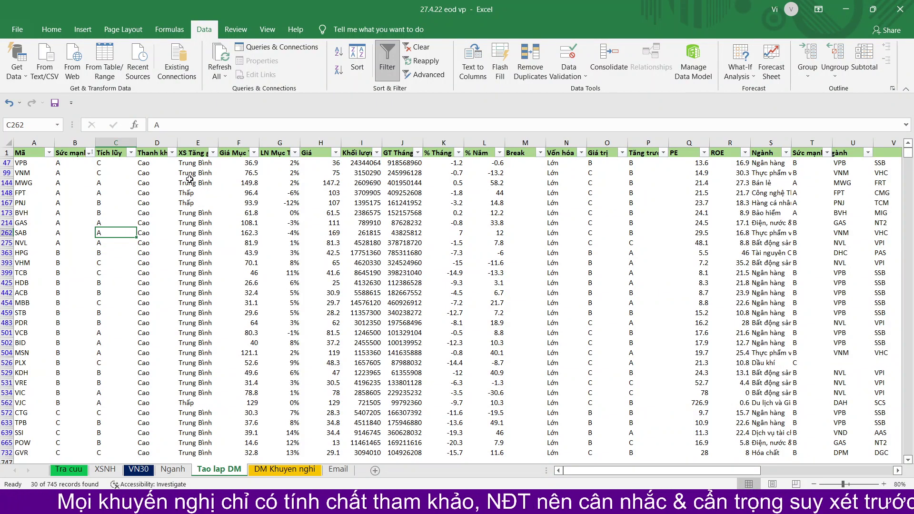
double_click(218, 142)
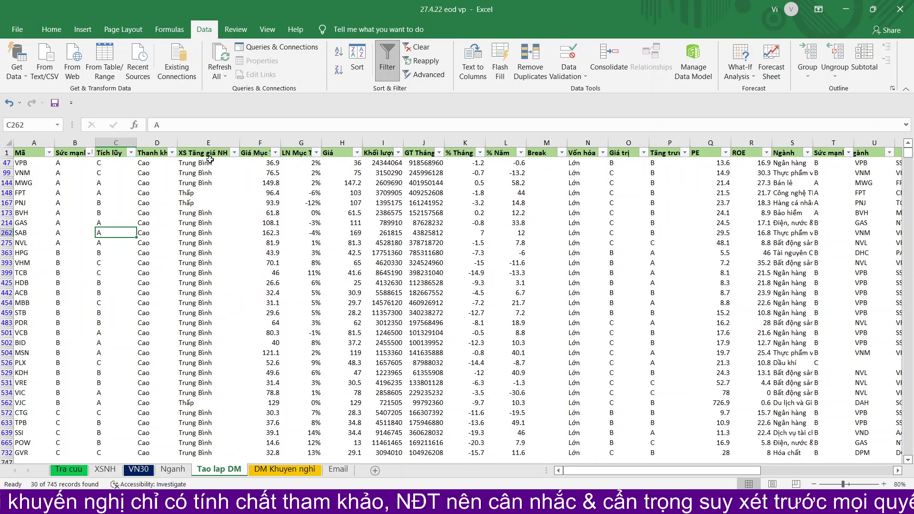
drag(212, 162, 216, 451)
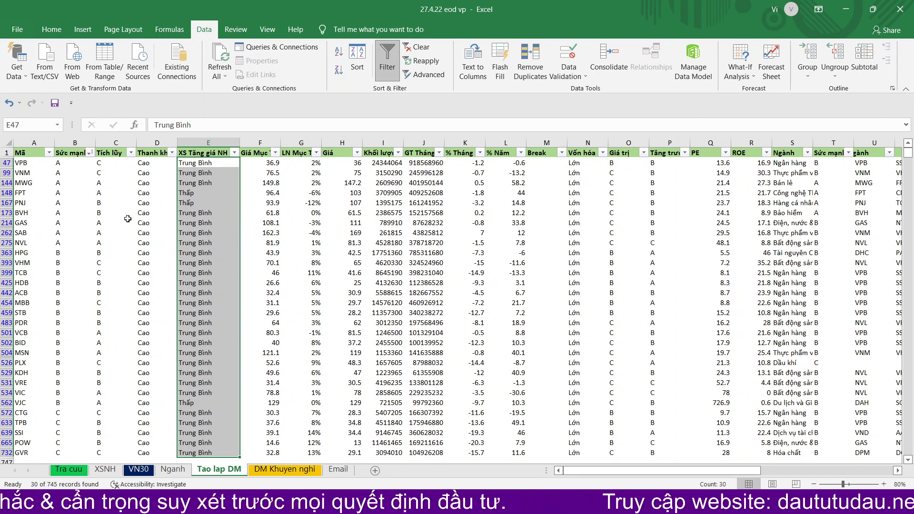
drag(35, 162, 210, 452)
drag(200, 163, 208, 452)
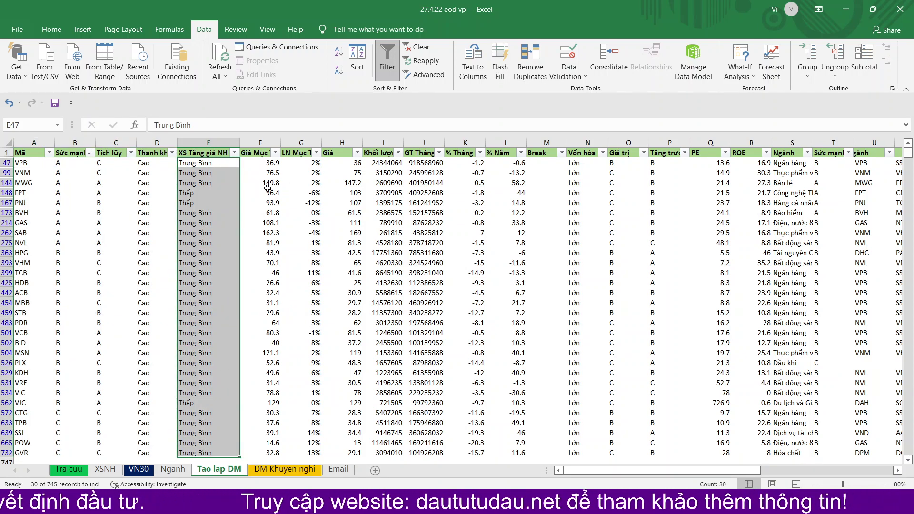
click(310, 207)
drag(21, 163, 217, 454)
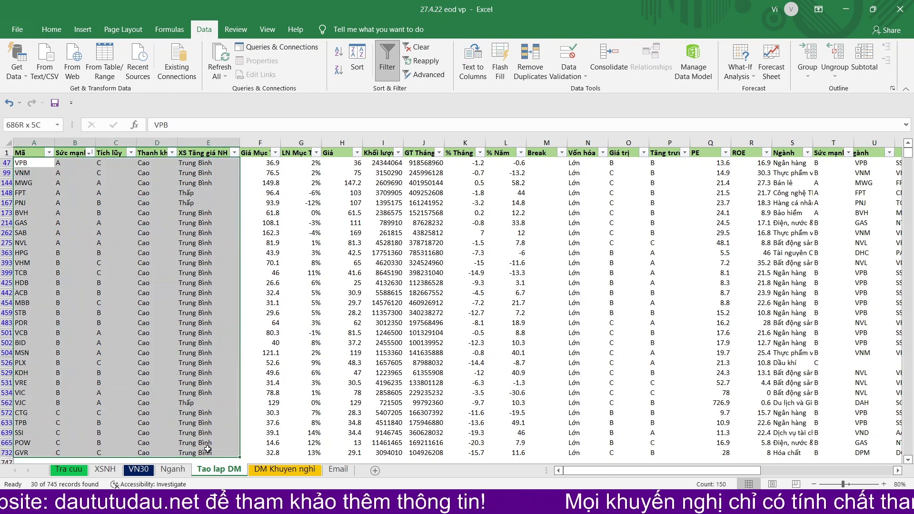
click(284, 339)
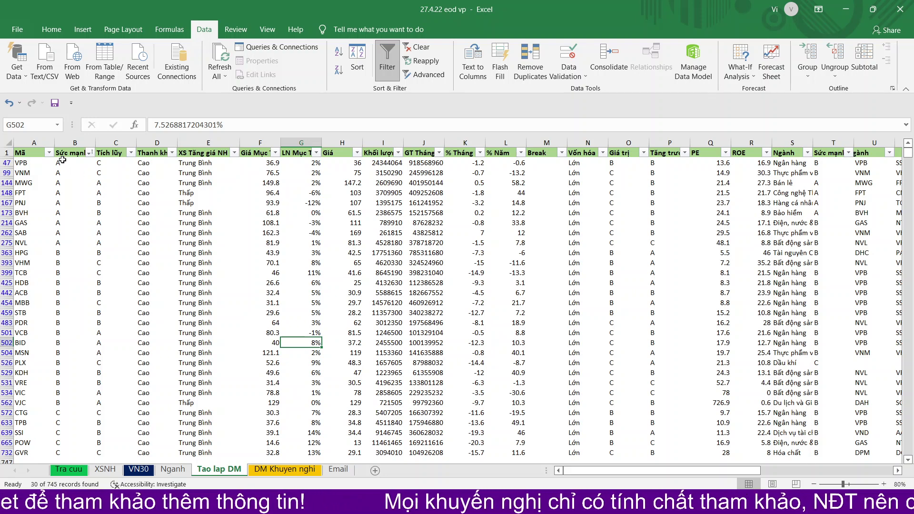
Widen the Sức mạnh column to reveal its full header and highlight the tickers rated A, from VPB to NVL
drag(95, 143, 99, 143)
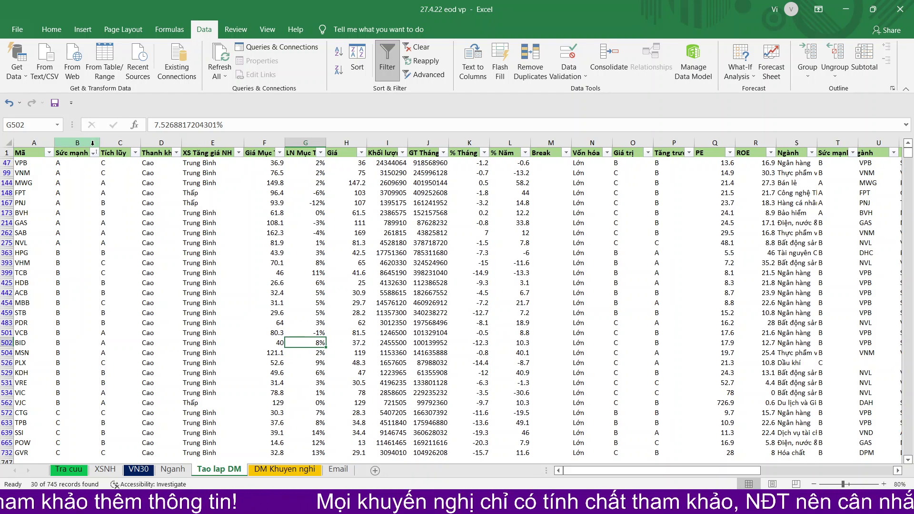
click(99, 256)
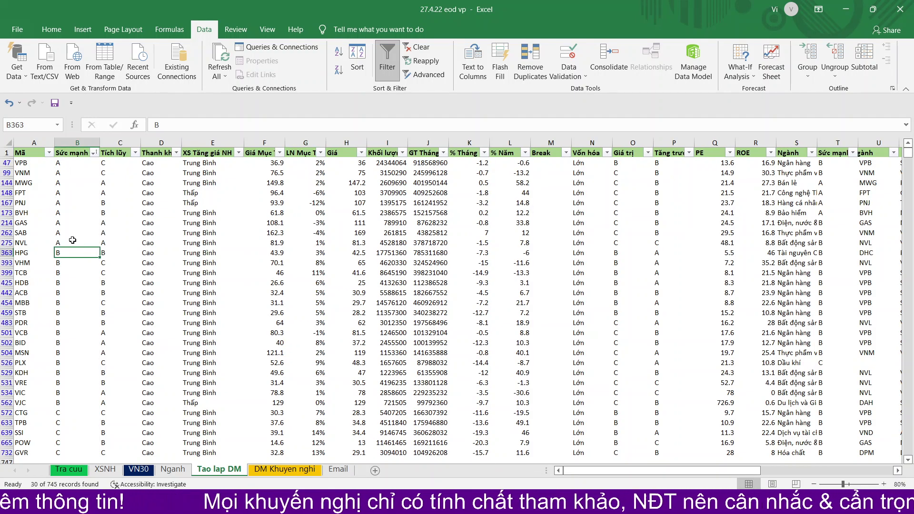
drag(72, 240, 25, 243)
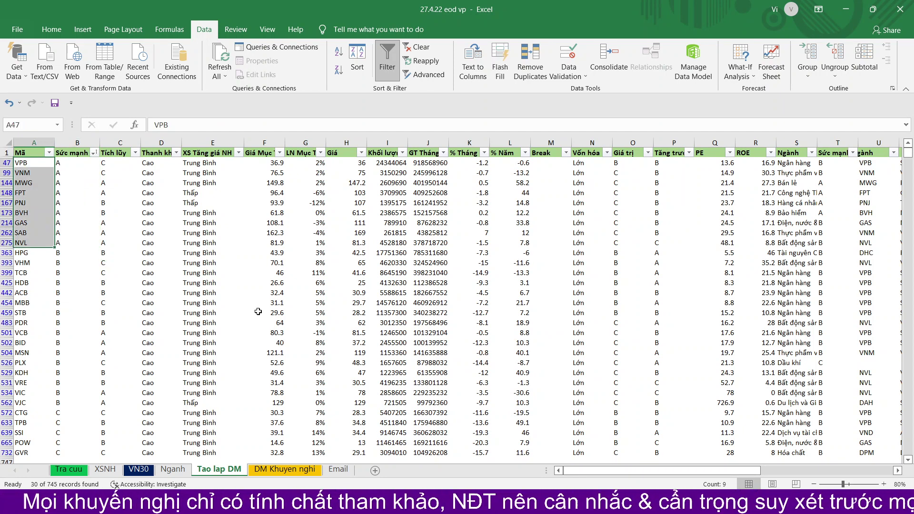
Go through the tickers with Sức mạnh rating A one by one from VPB to NVL and highlight the whole group
click(39, 162)
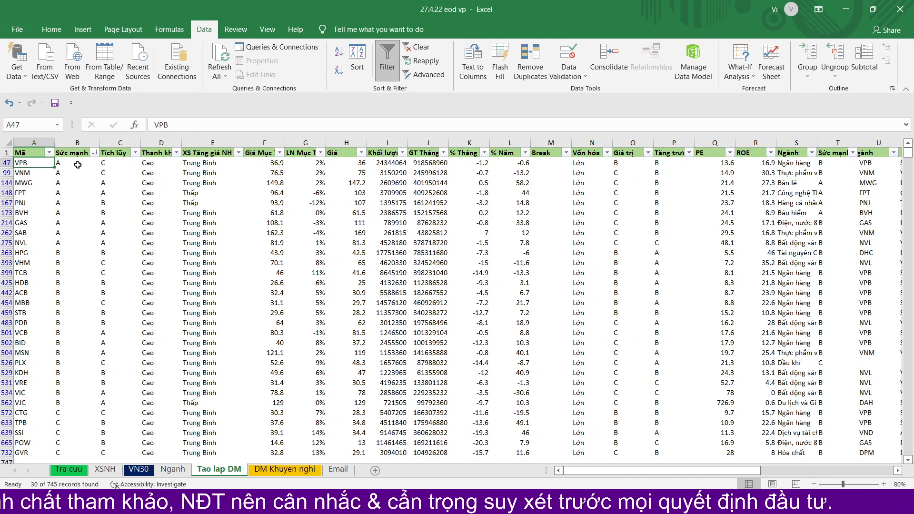
click(78, 165)
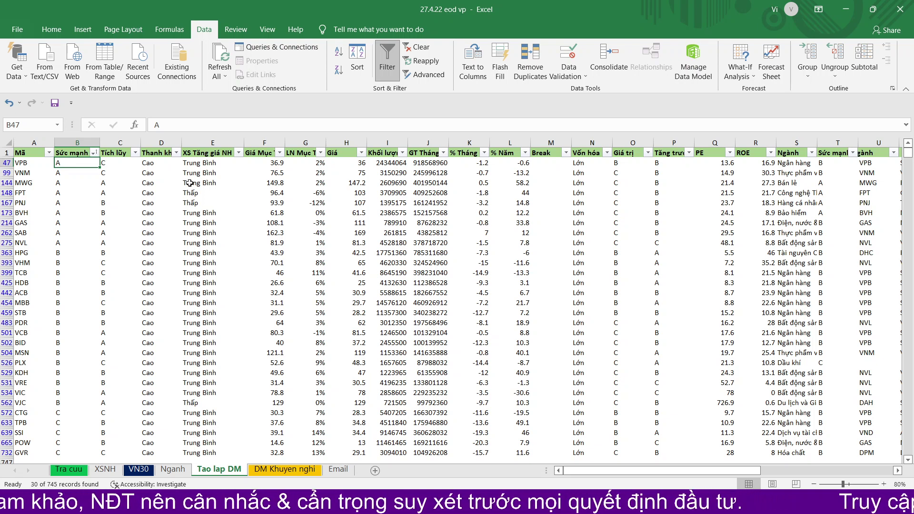
click(28, 172)
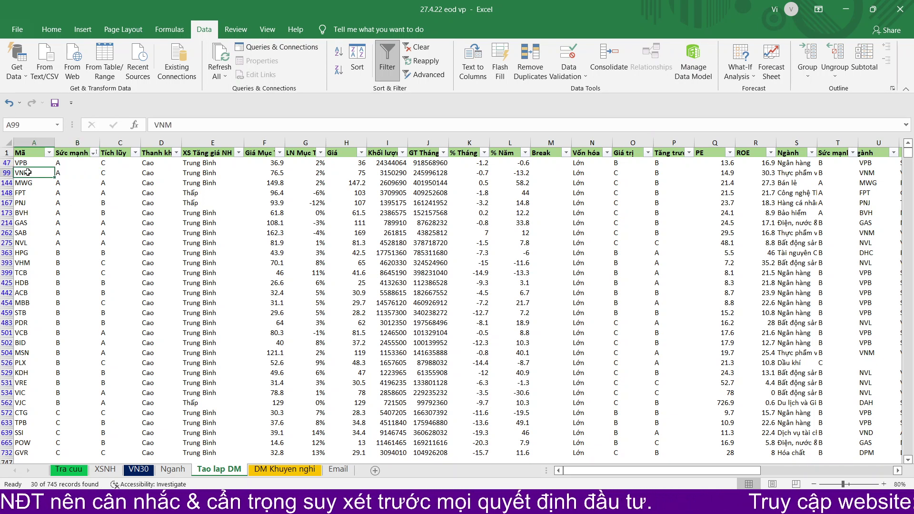
click(27, 183)
click(31, 193)
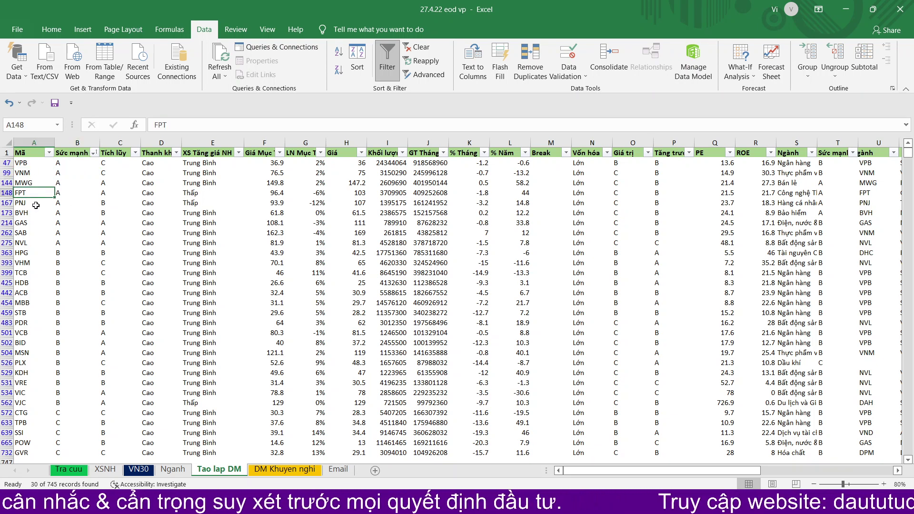
click(36, 203)
click(37, 212)
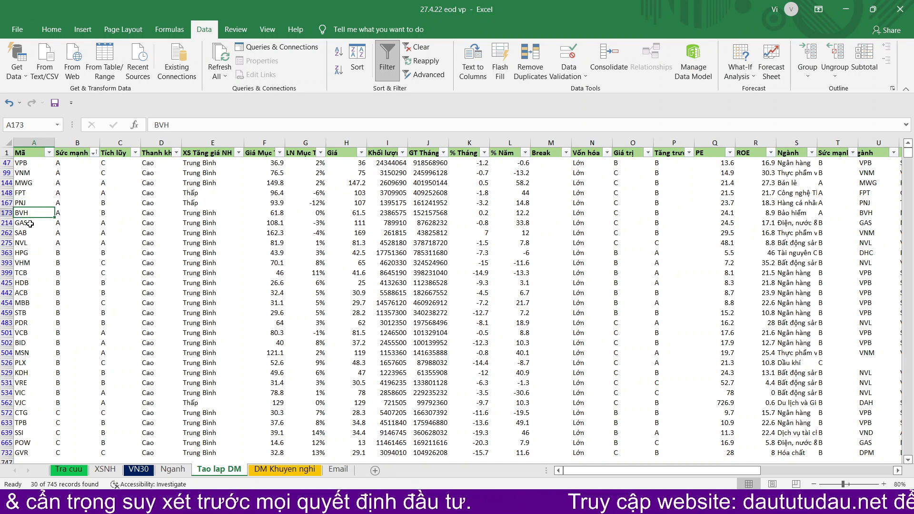
click(30, 223)
click(32, 233)
click(42, 242)
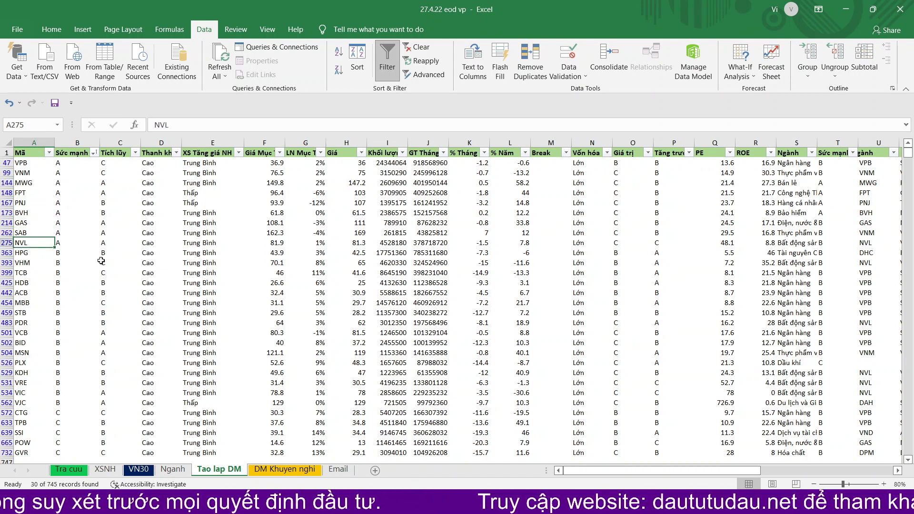
drag(33, 243, 28, 162)
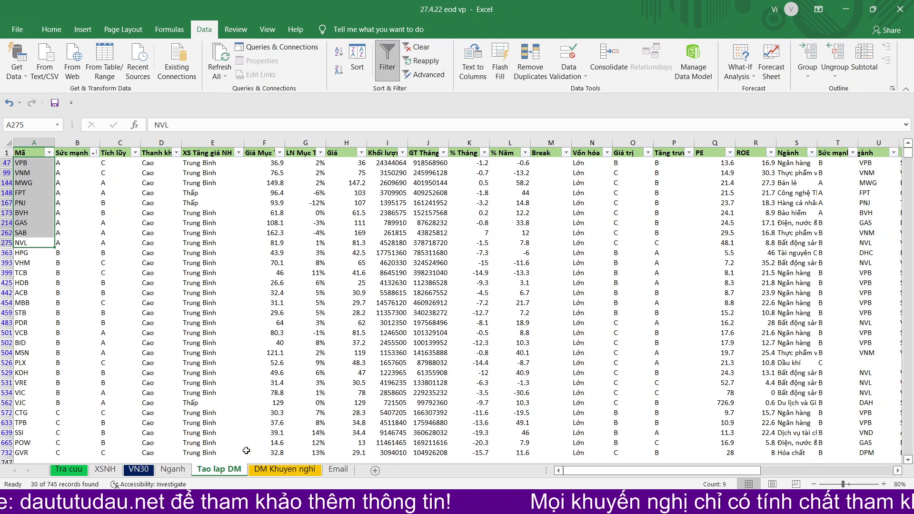
Switch to AmiBroker and load the daily chart of VPB
key(alt+Tab)
click(204, 36)
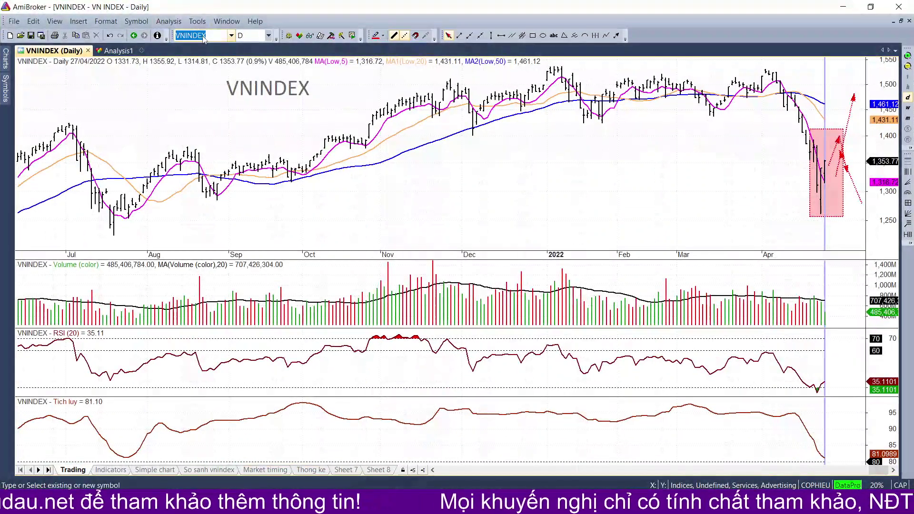
text(VPB)
key(Return)
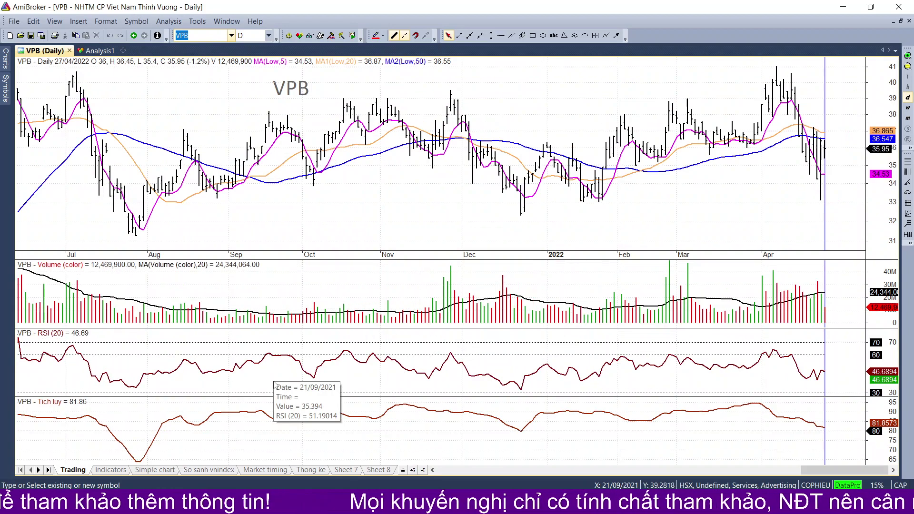
Draw a dotted arrow beside the last VPB bar rising from about 34.5 to about 40
click(830, 125)
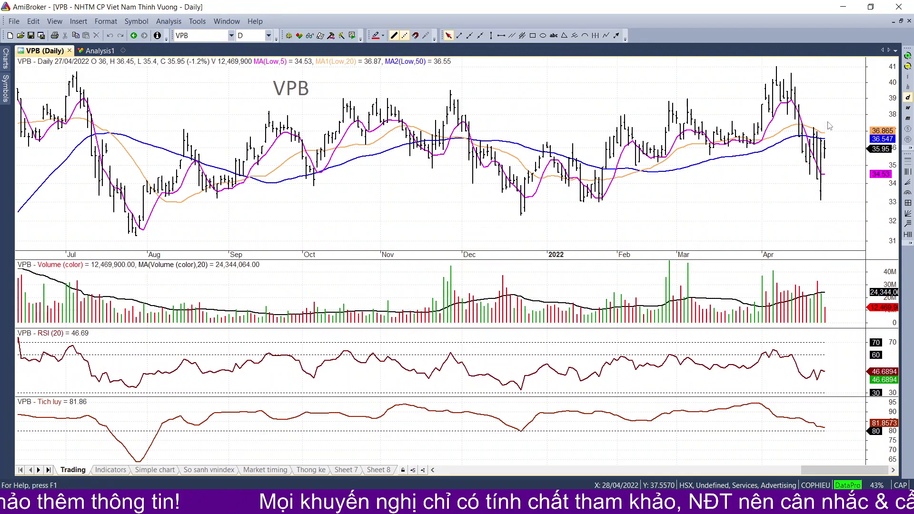
click(908, 56)
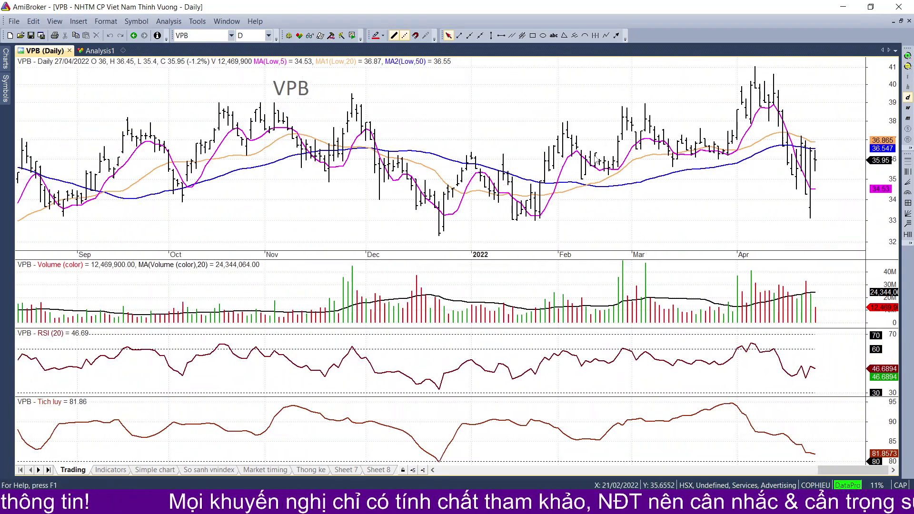
click(617, 35)
mouse_move(820, 189)
mouse_down()
mouse_move(839, 160)
mouse_move(847, 80)
mouse_up()
Draw a thin rectangle along the VPB price lows near 33, spanning from December 2021 past the last bar
click(909, 66)
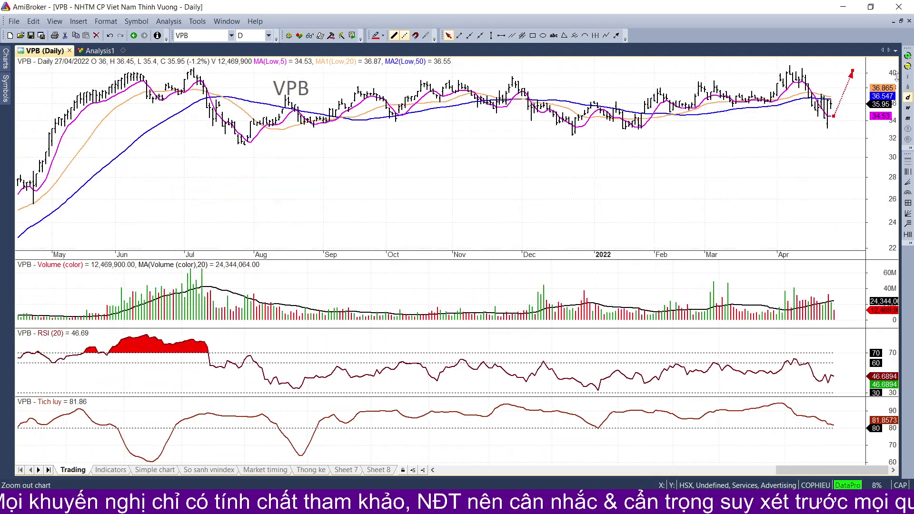
drag(887, 123, 699, 85)
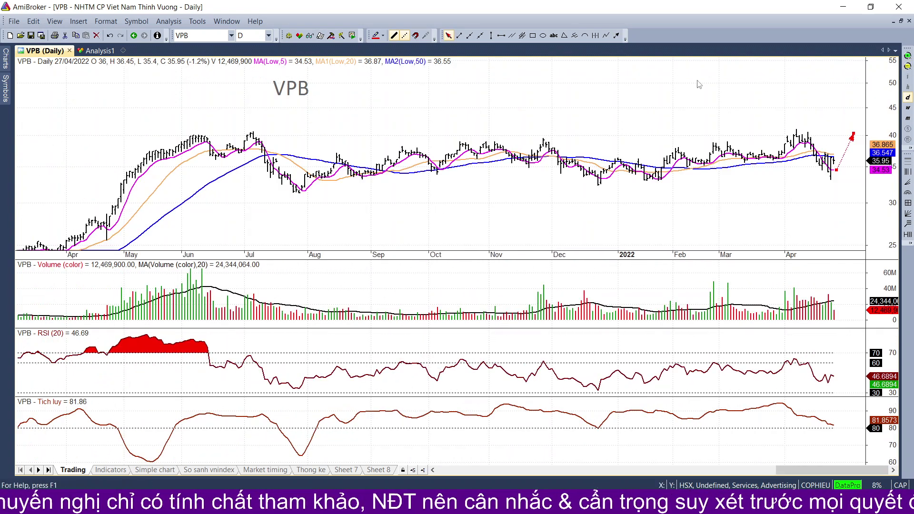
click(533, 36)
drag(863, 179, 567, 182)
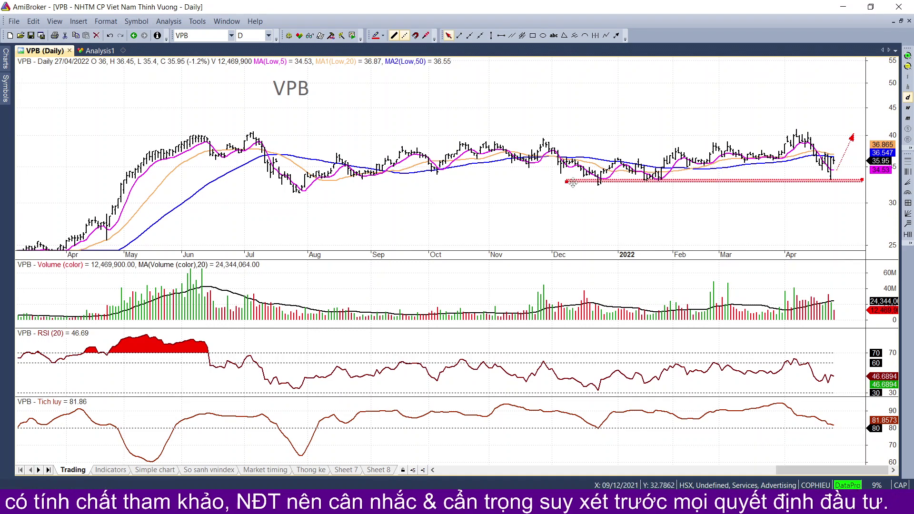
Add a dotted arrow from about 30.5 up to about 36 and enlarge the support rectangle to about 32.6–33.9, starting in November 2021
click(617, 35)
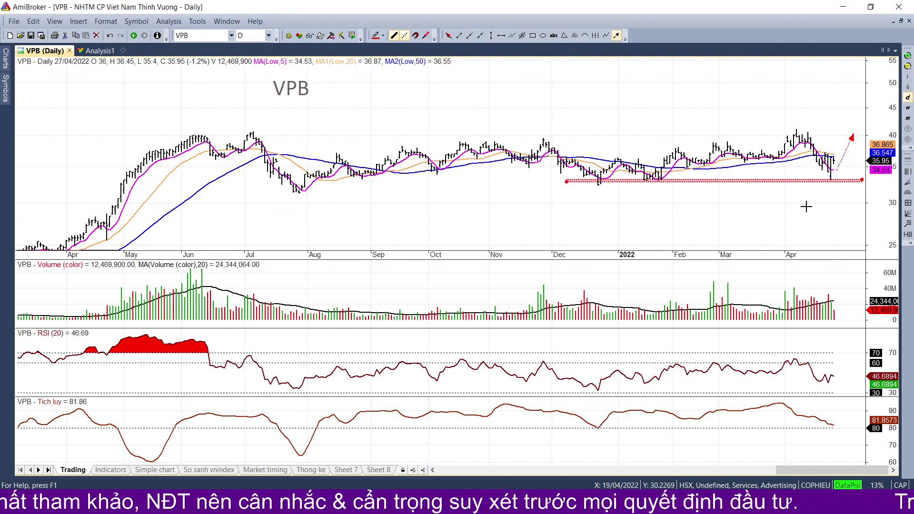
mouse_move(845, 200)
mouse_down()
mouse_move(854, 159)
mouse_move(523, 175)
mouse_up()
click(533, 36)
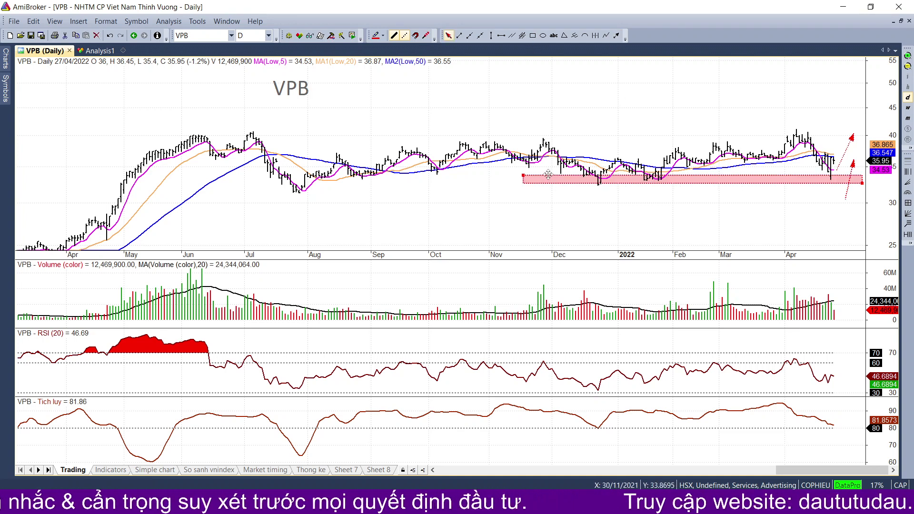
mouse_move(549, 177)
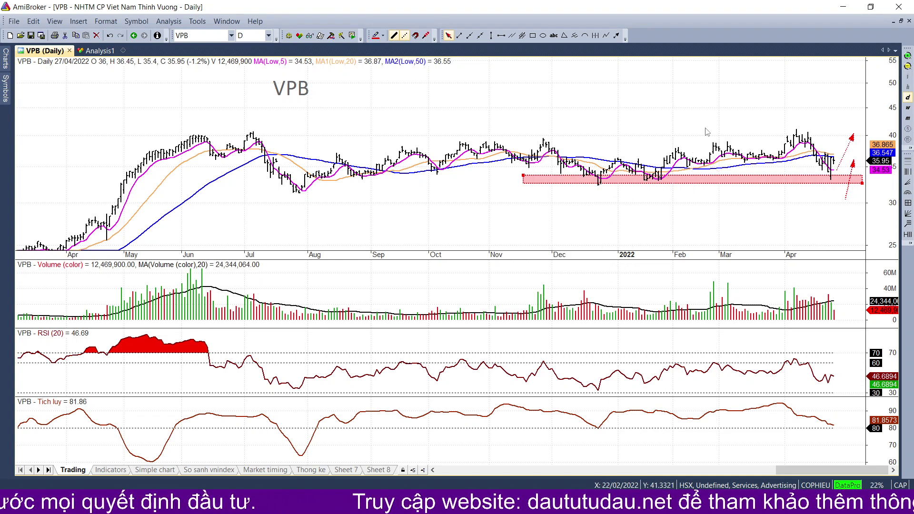
mouse_move(707, 132)
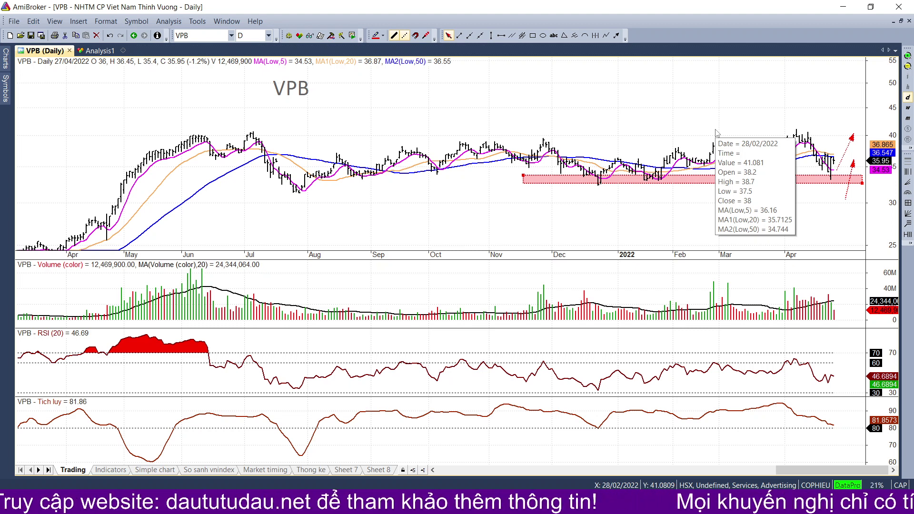
Draw another dotted arrow beside the last VPB bar, rising from about 33.5 to about 39.5
mouse_move(718, 133)
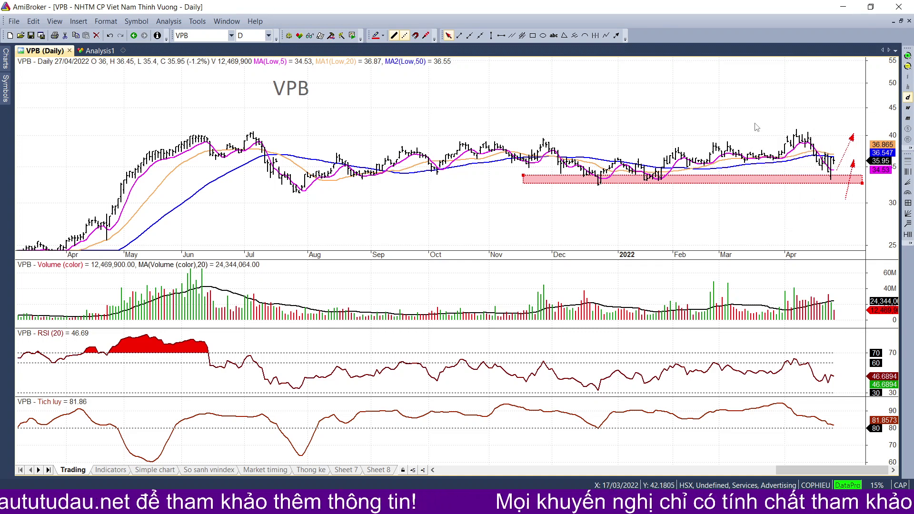
click(616, 35)
drag(833, 176, 853, 139)
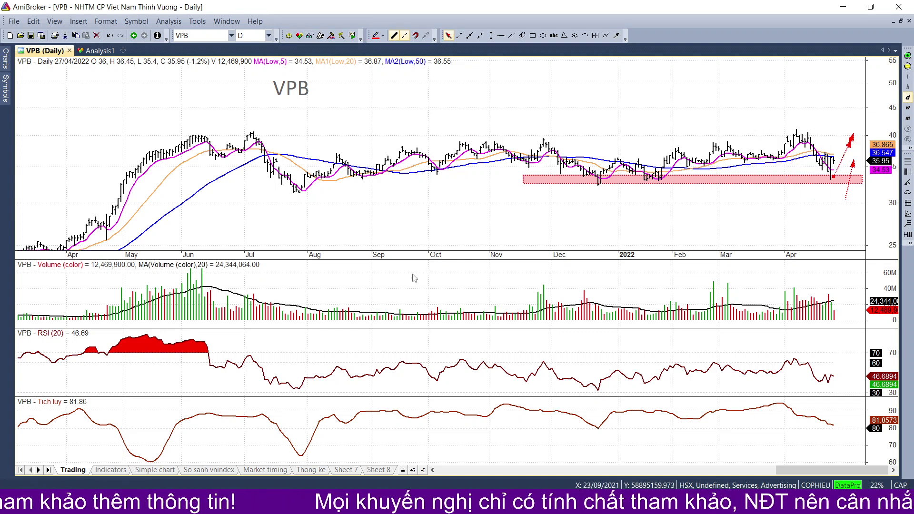
mouse_move(414, 277)
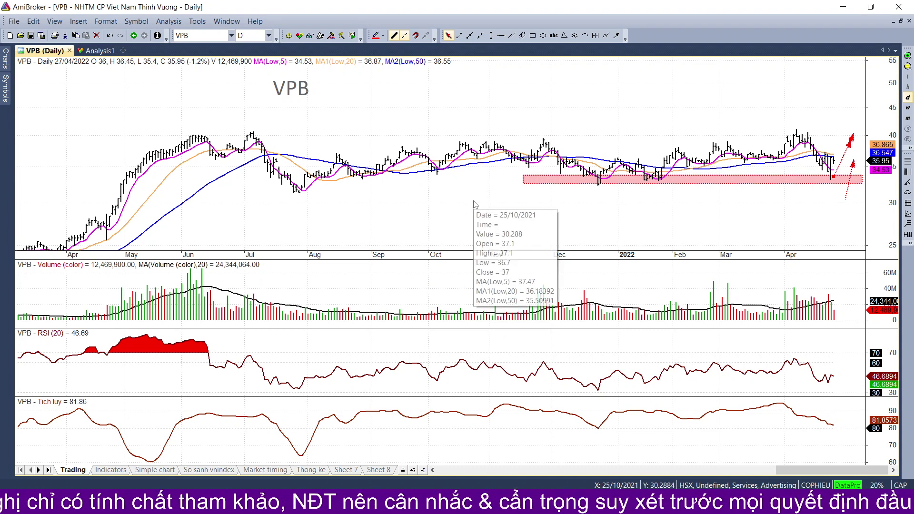
mouse_move(475, 204)
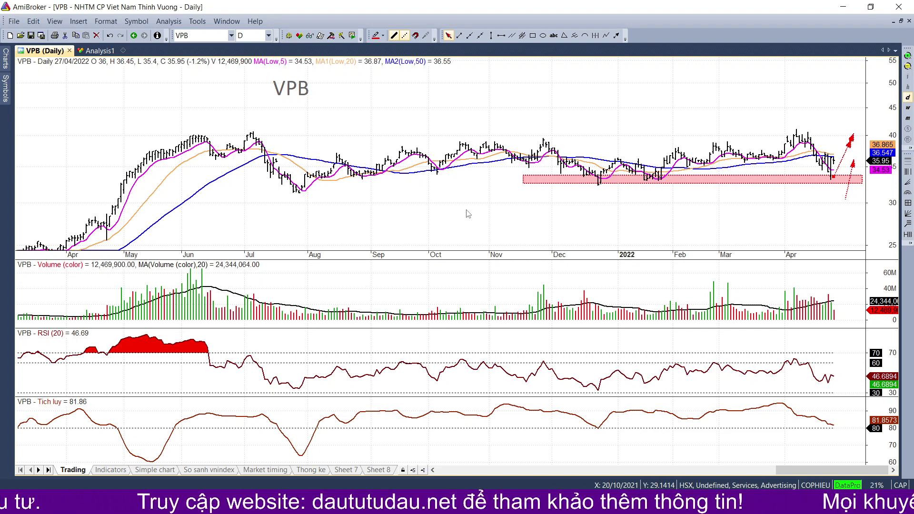
Switch to the Excel stock list and check MWG's strength, accumulation and growth probability ratings
click(844, 7)
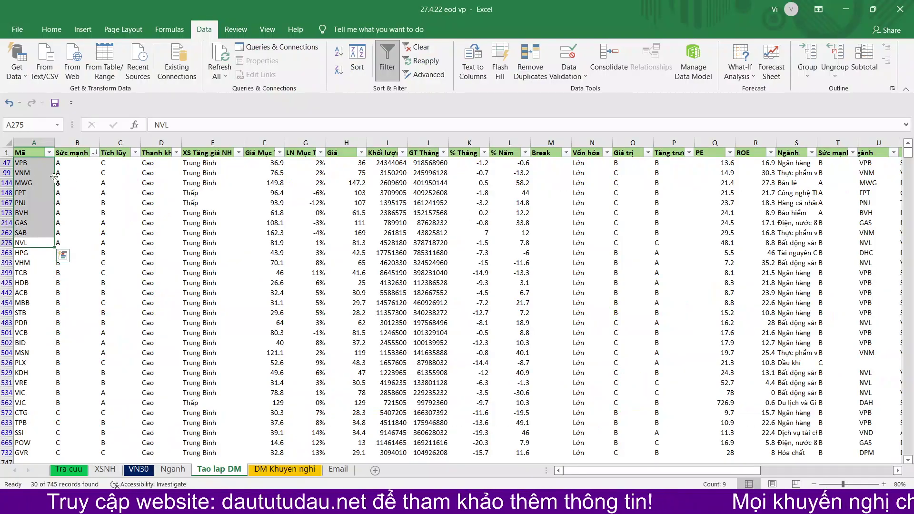
click(27, 183)
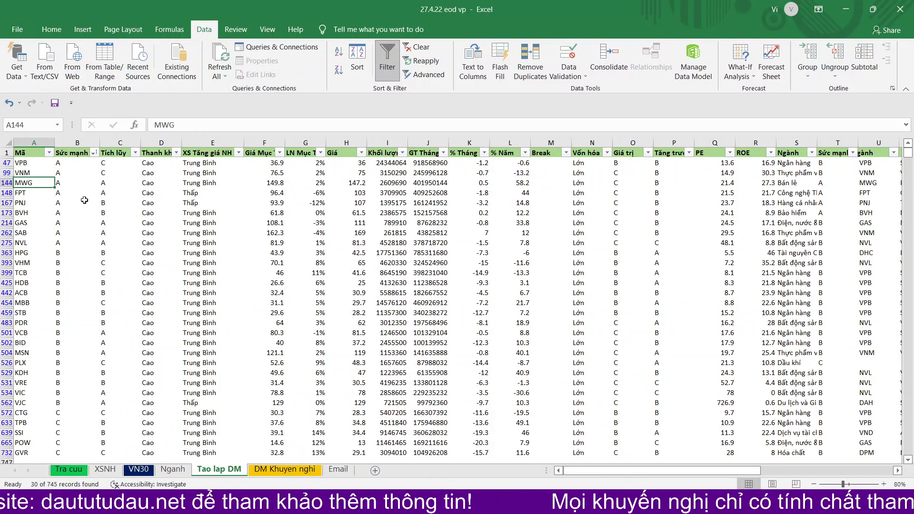
drag(65, 184, 131, 184)
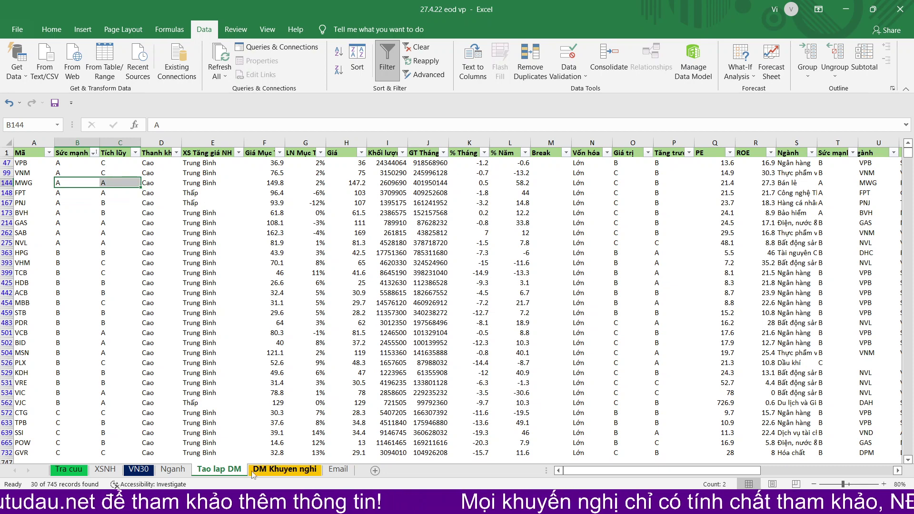
click(204, 185)
Switch to AmiBroker and load the daily chart of MWG
key(alt+Tab)
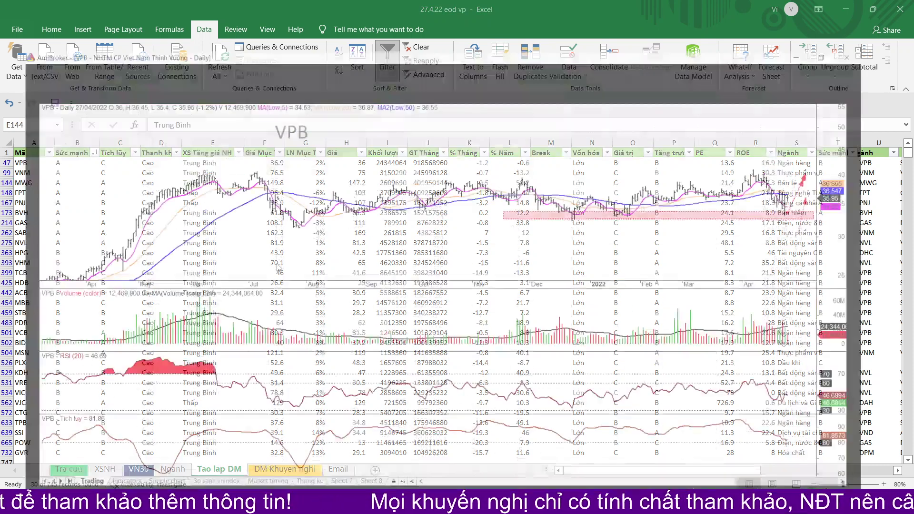
text(MWG)
key(Return)
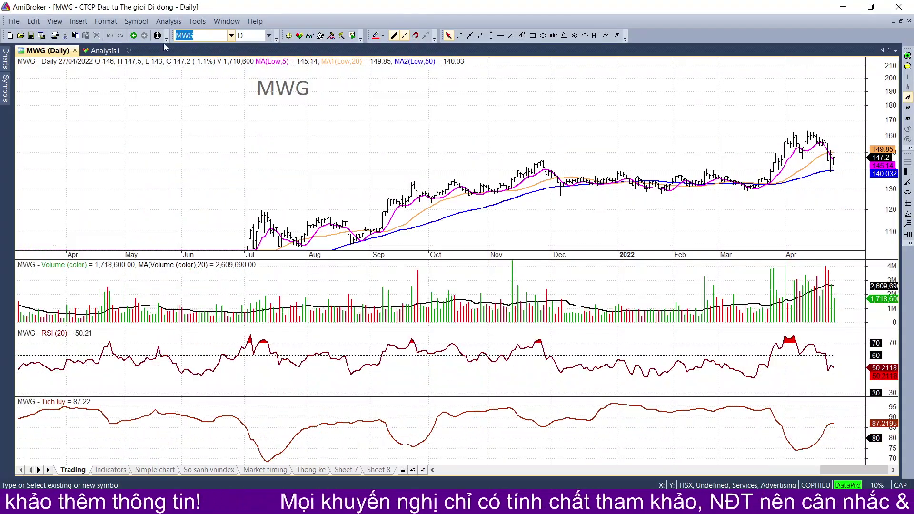
Draw a rectangle around MWG's April prices, about 143–167, and a dotted arrow into it falling from about 182 to about 161
click(533, 35)
drag(857, 166, 782, 124)
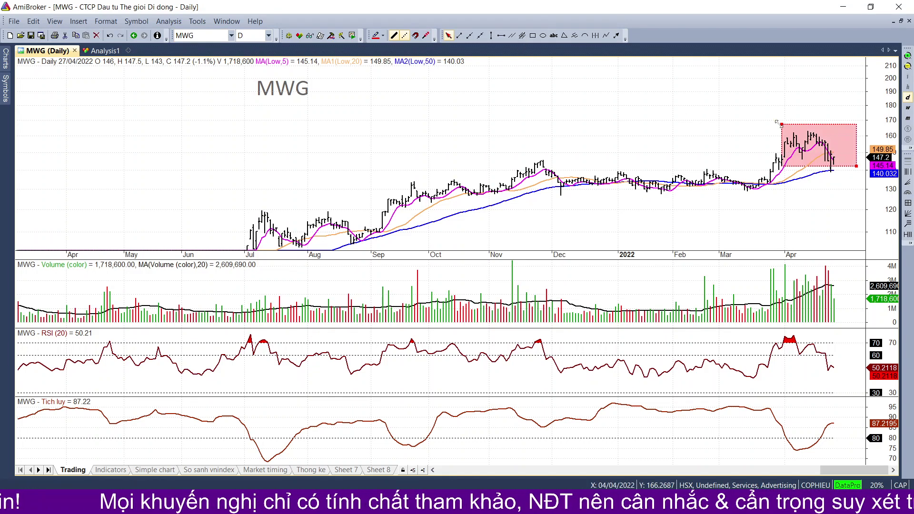
click(617, 35)
drag(837, 102, 842, 134)
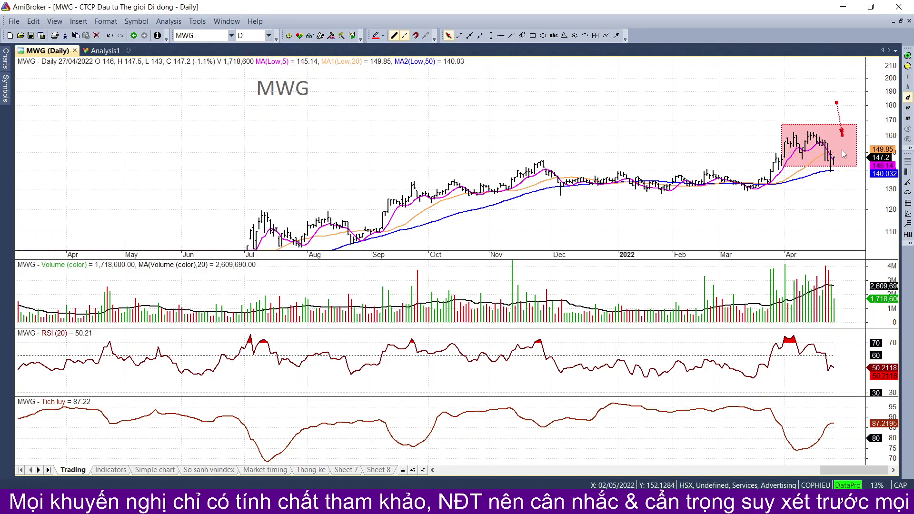
View the daily chart of FPT, followed by that of PNJ, at a closer time scale
click(908, 56)
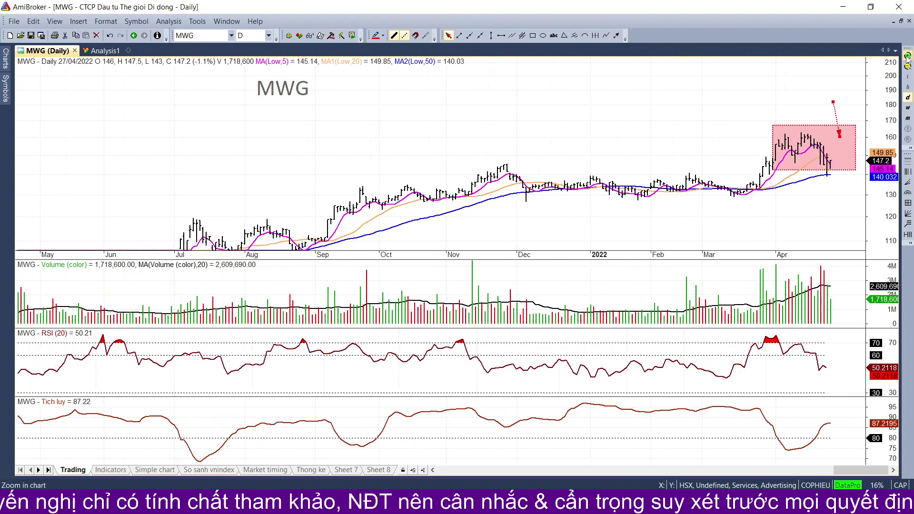
click(908, 56)
click(908, 56)
click(206, 37)
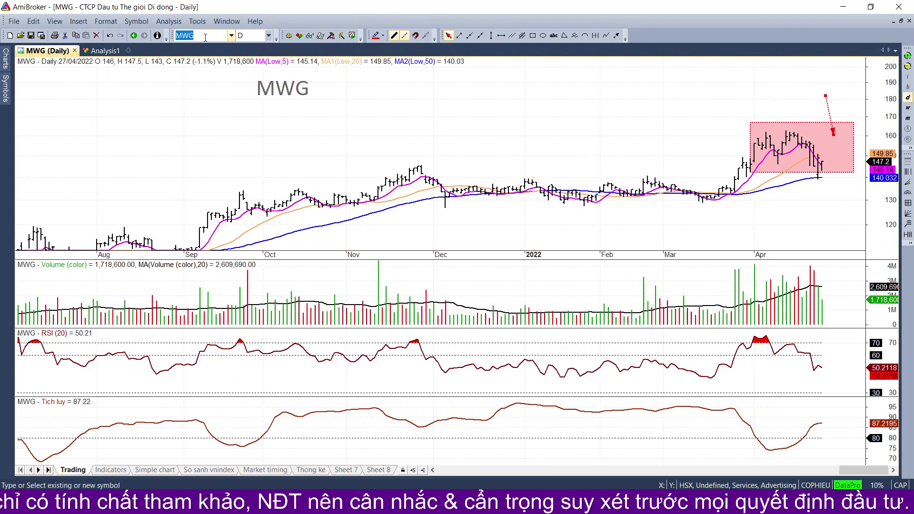
text(FPT)
key(Return)
text(PN)
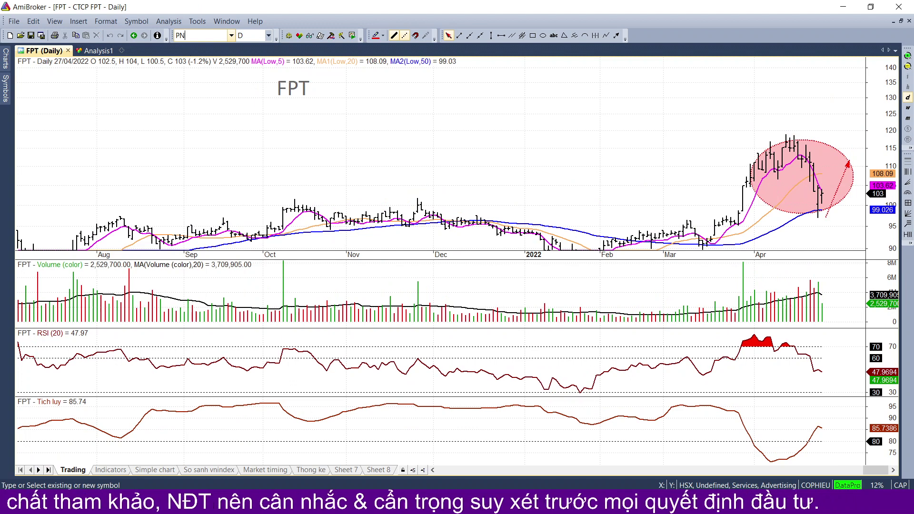
text(J)
key(Return)
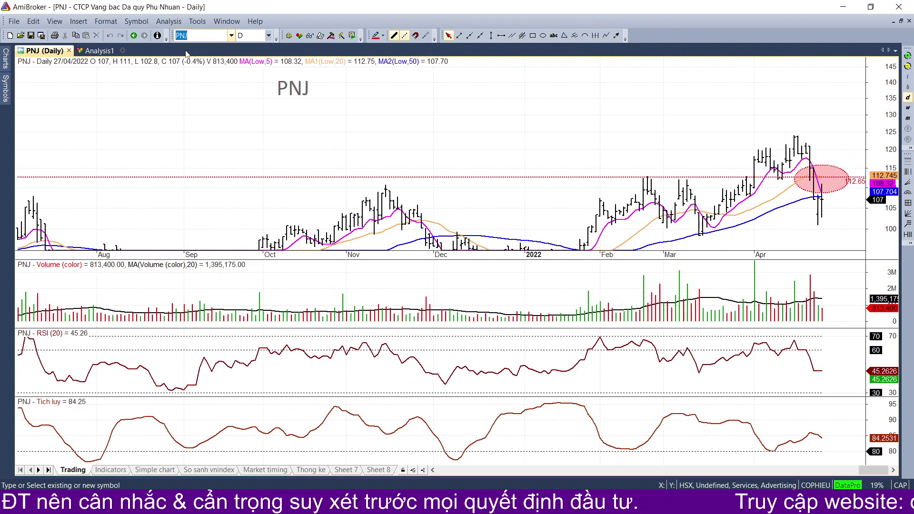
Return to the MWG chart and draw a dotted arrow rising from about 126 to about 148 near the April bars
text(M)
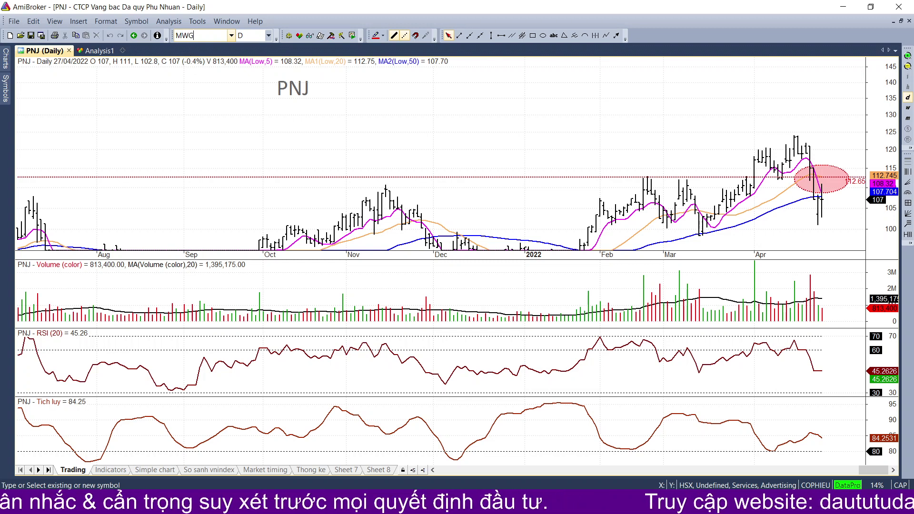
text(WG)
key(Return)
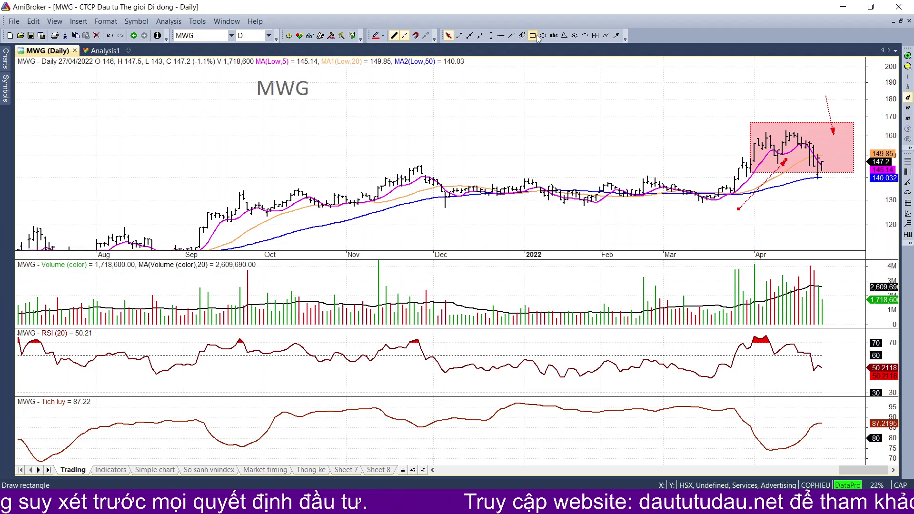
Enlarge the MWG rectangle to about 140–167, starting in late March, and add a dotted arrow falling from about 182 to about 162
drag(854, 172, 862, 177)
drag(751, 122, 738, 123)
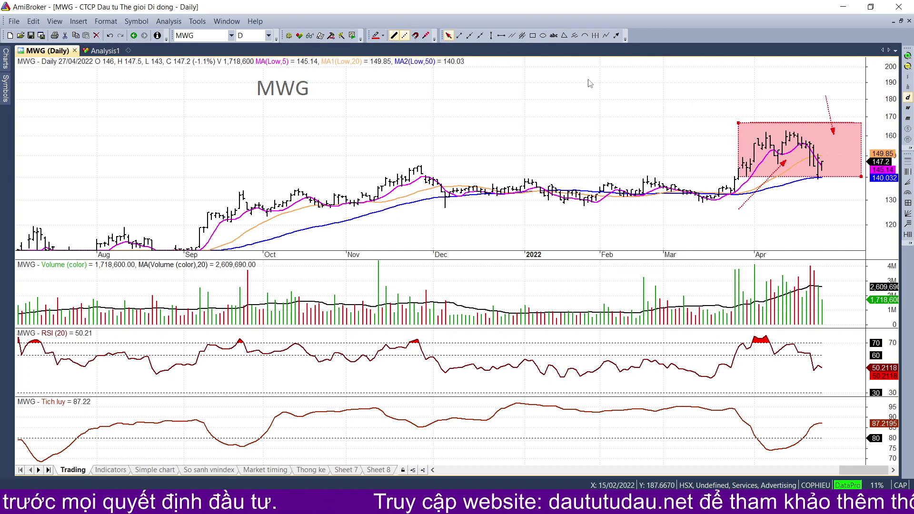
click(617, 35)
drag(820, 96, 825, 129)
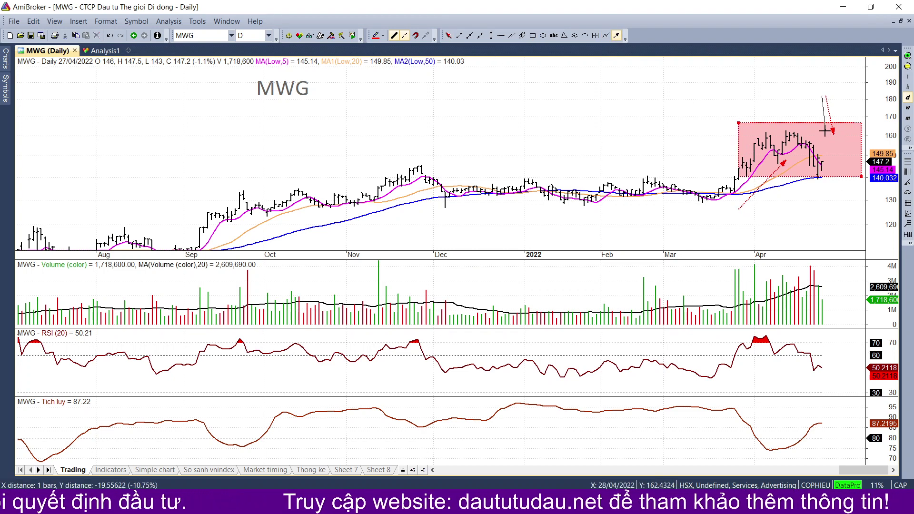
click(211, 38)
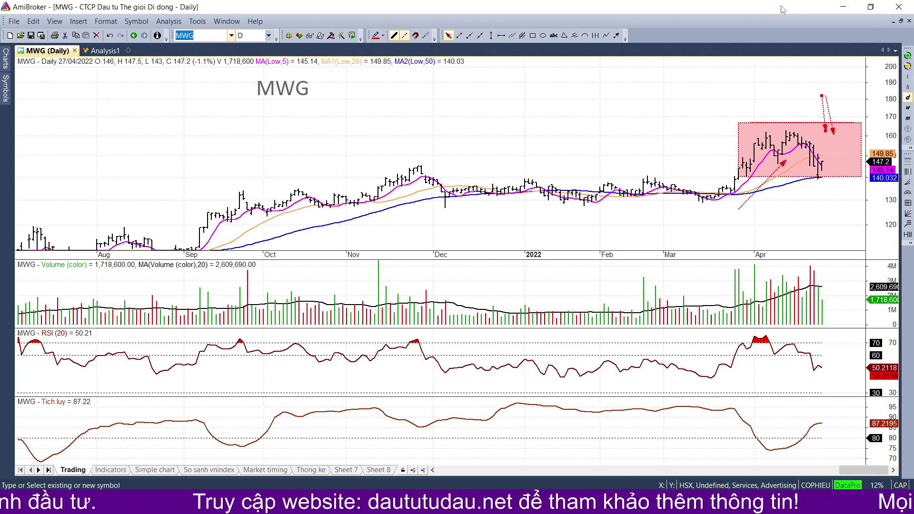
Switch to the Excel stock list and go through the codes FPT, PNJ and GAS
click(843, 6)
click(32, 193)
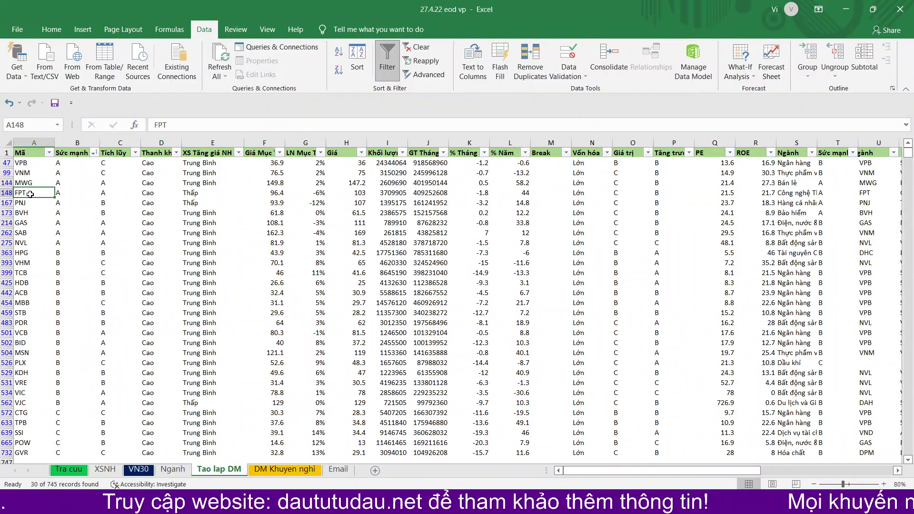
click(31, 203)
click(32, 221)
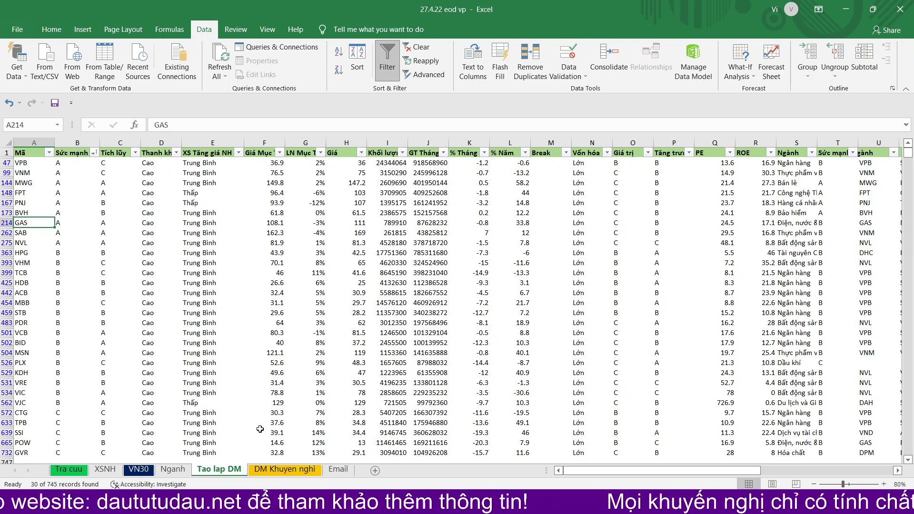
Switch to AmiBroker and load the daily chart of GAS
key(alt+Tab)
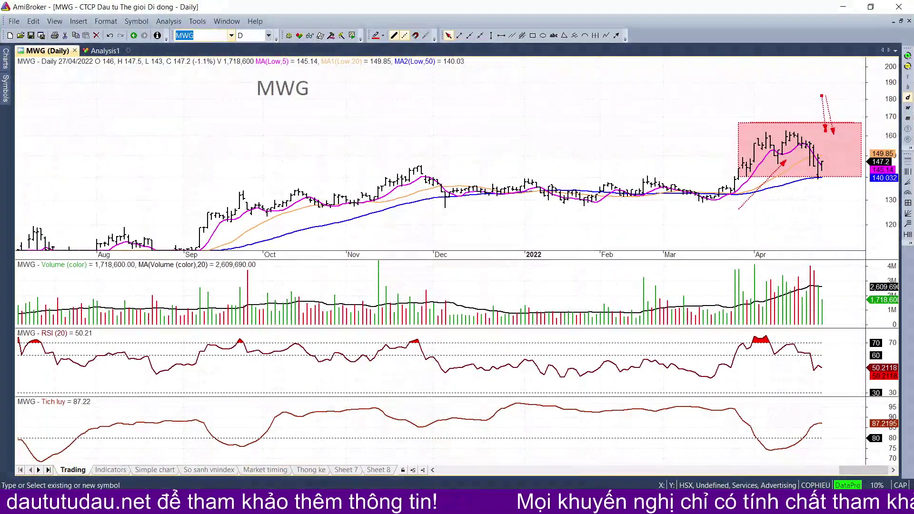
text(GAS)
key(Return)
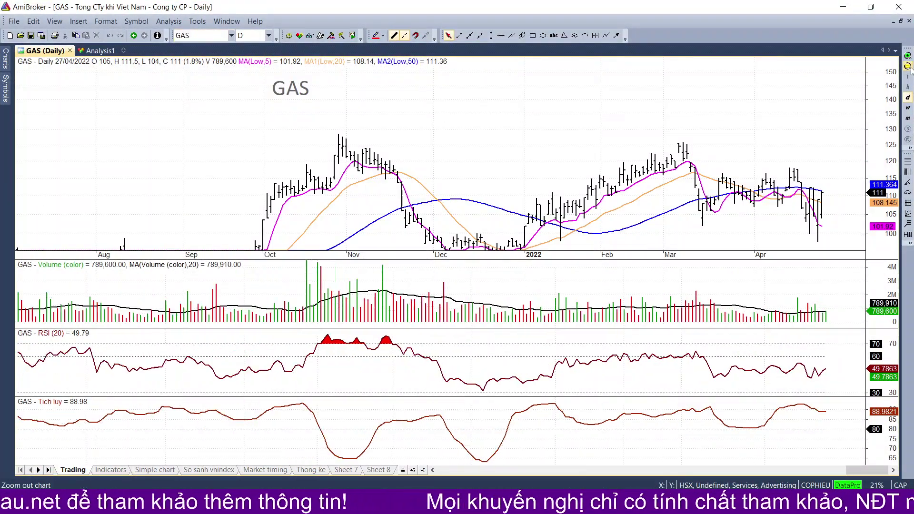
Draw a rectangle around GAS's recent trading range, about 98–117, from early March past the last bar
click(908, 67)
click(909, 66)
click(909, 66)
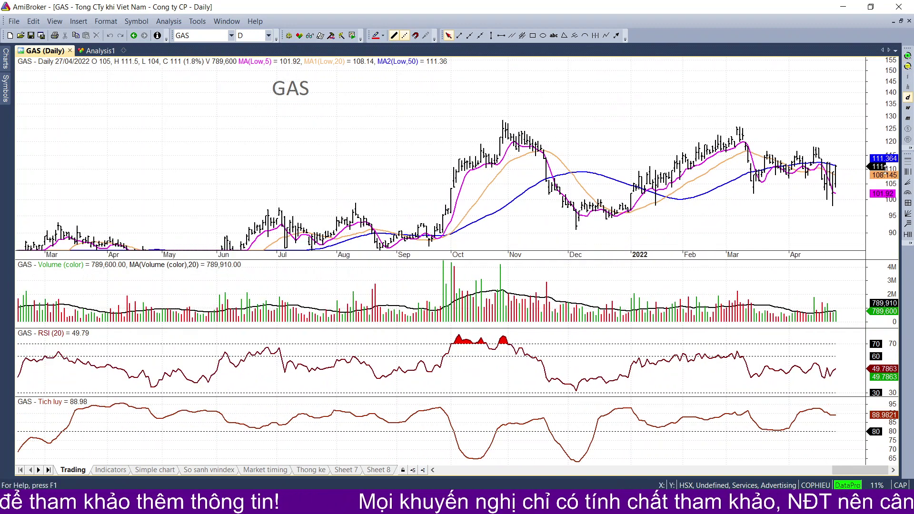
click(533, 35)
mouse_move(858, 205)
mouse_down()
mouse_move(763, 151)
mouse_move(737, 150)
mouse_up()
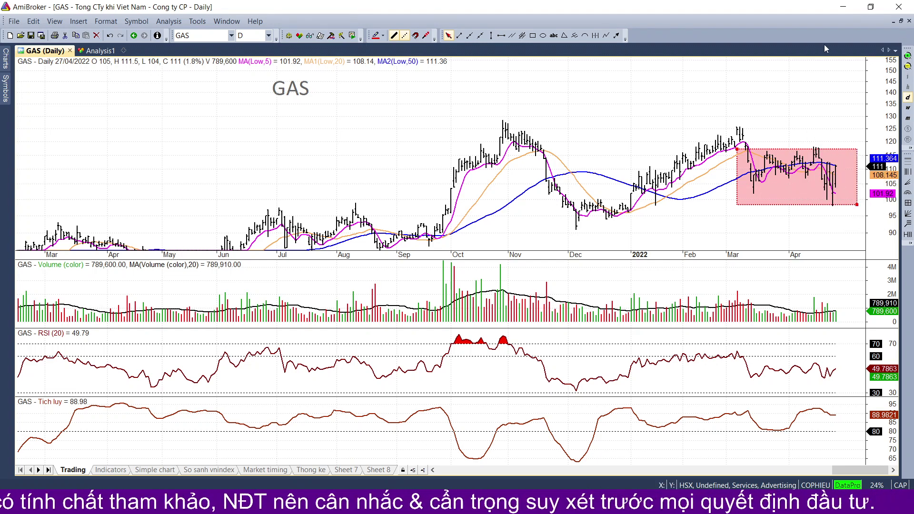
Switch to the Excel stock list, remove its filter and select the header row
click(843, 7)
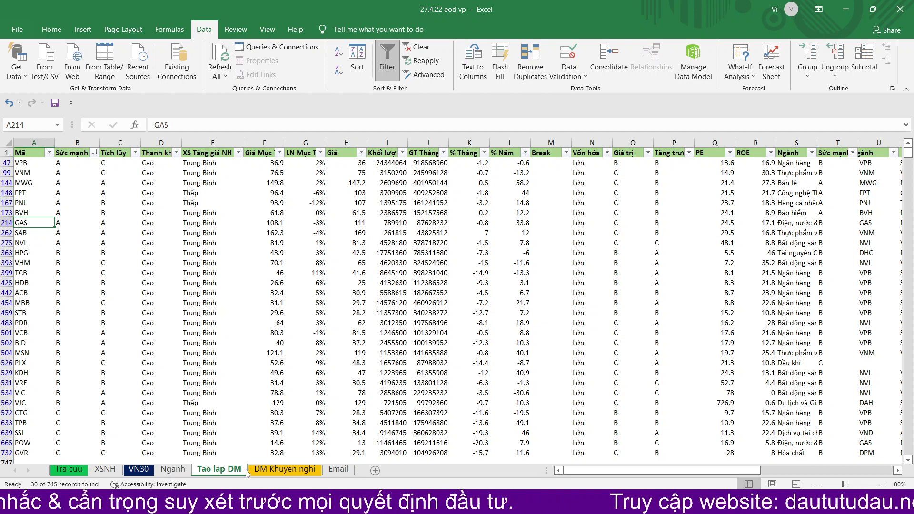
click(387, 61)
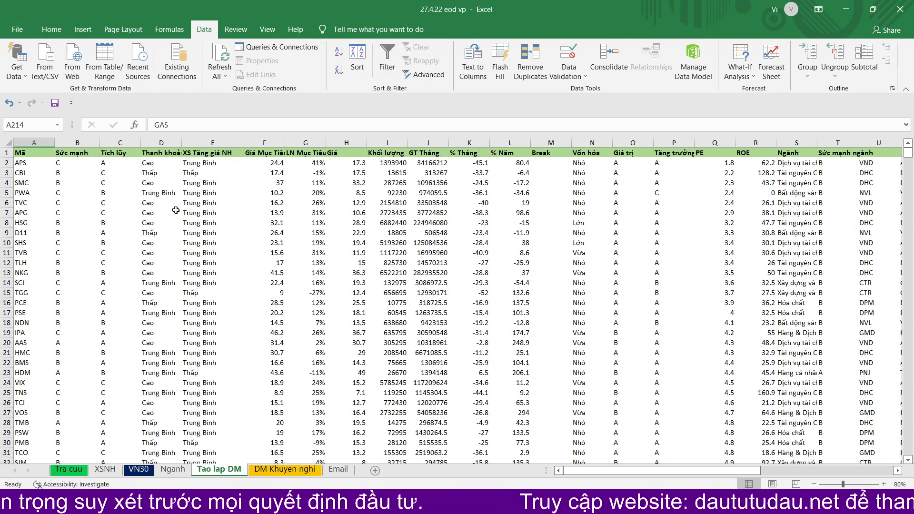
click(161, 213)
click(7, 153)
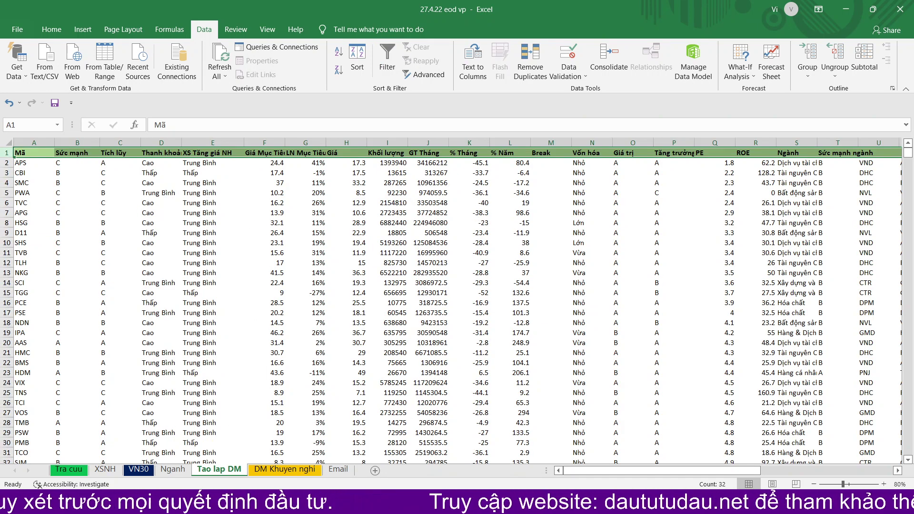
Switch to Paint, create a text box of about 984 × 431 px on the blank canvas and set the text colour to red
key(alt+Tab)
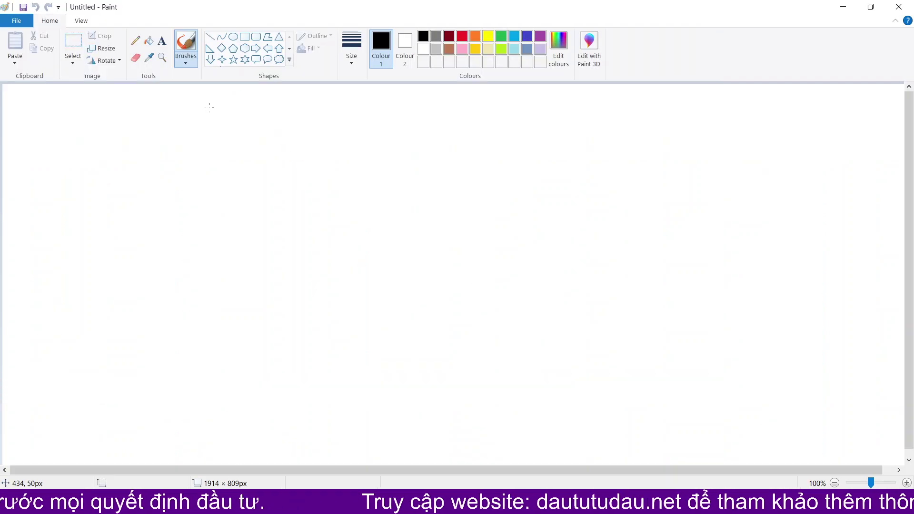
click(162, 41)
drag(531, 346, 529, 343)
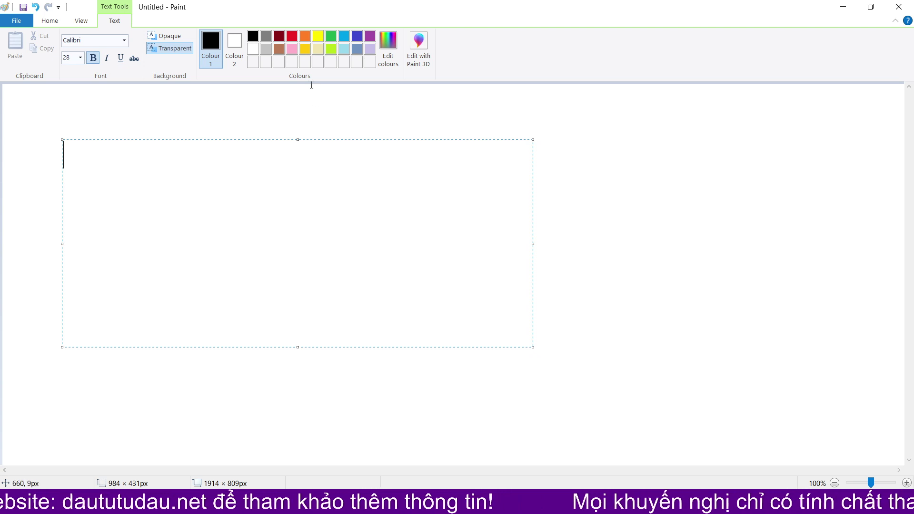
click(292, 37)
Enter the line "MUA KHỎE -> ĐÀ TĂNG" in the text box
text(MUA R)
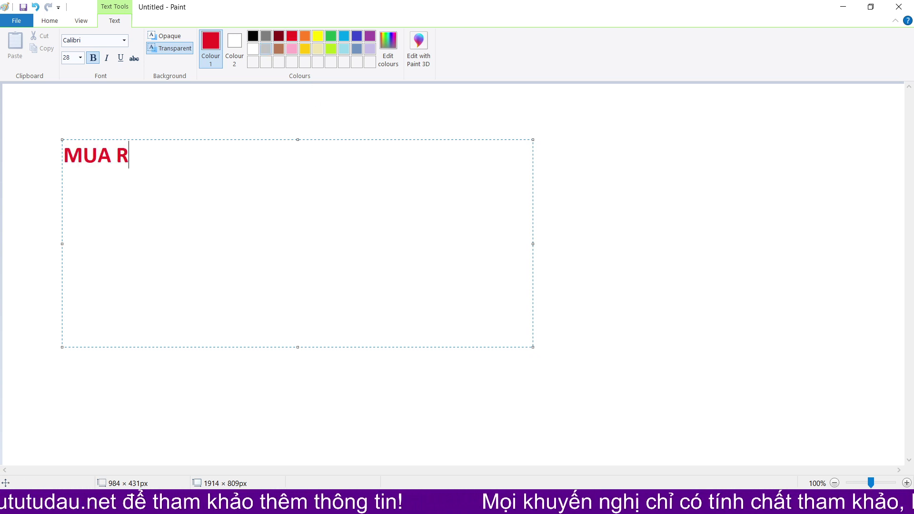
key(BackSpace)
text(KHỎE -> )
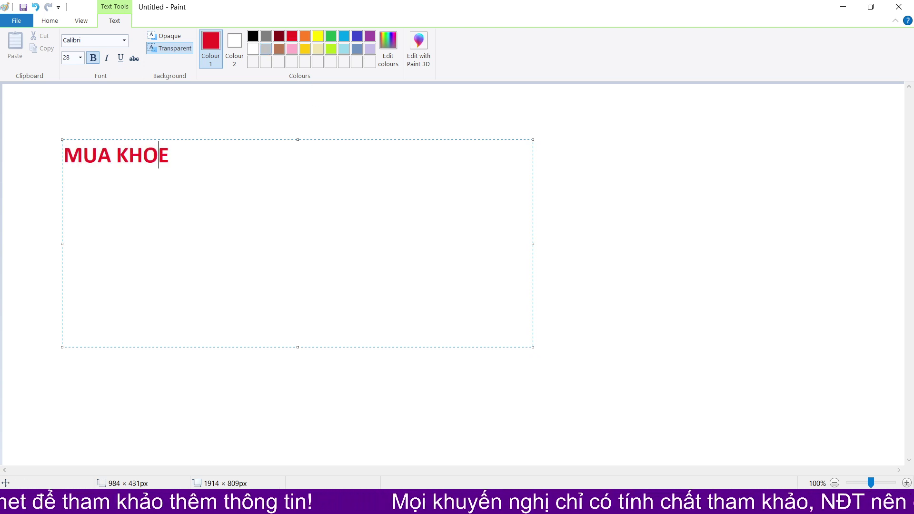
text(ĐÀ )
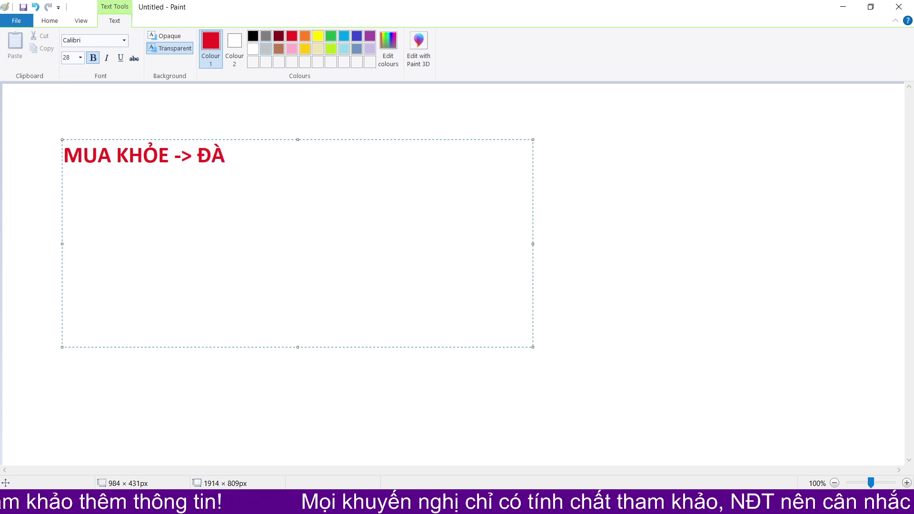
text(TANG9)
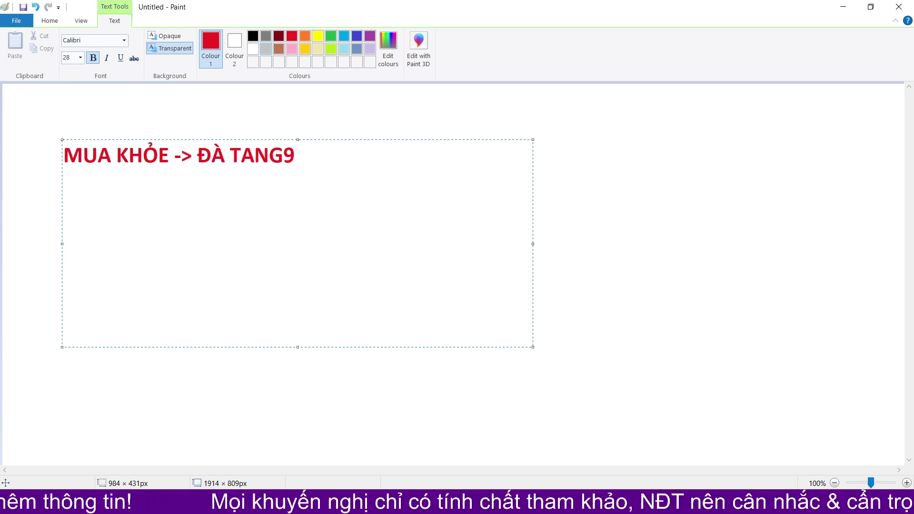
key(BackSpace)
text(8)
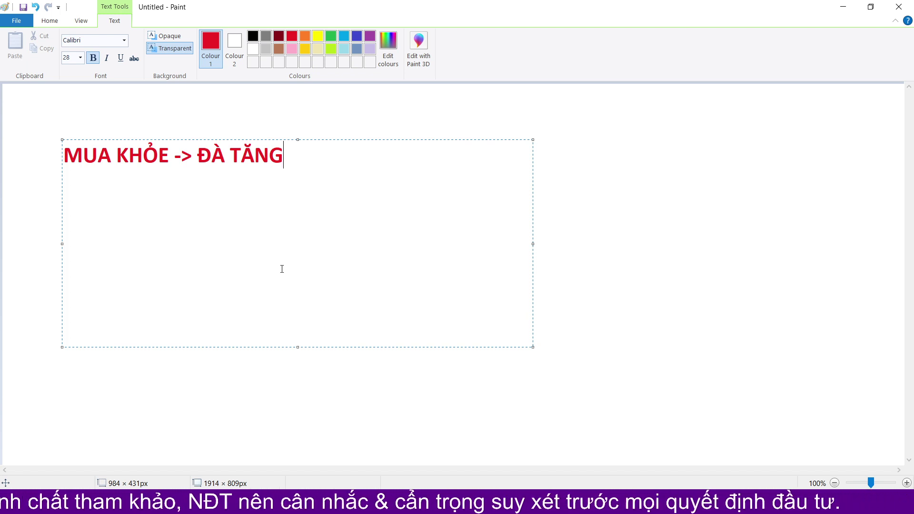
Leave a blank line, add "MUA RẺ -> ĐÀ GIẢM" below the first line and commit the text to the canvas
triple_click(138, 153)
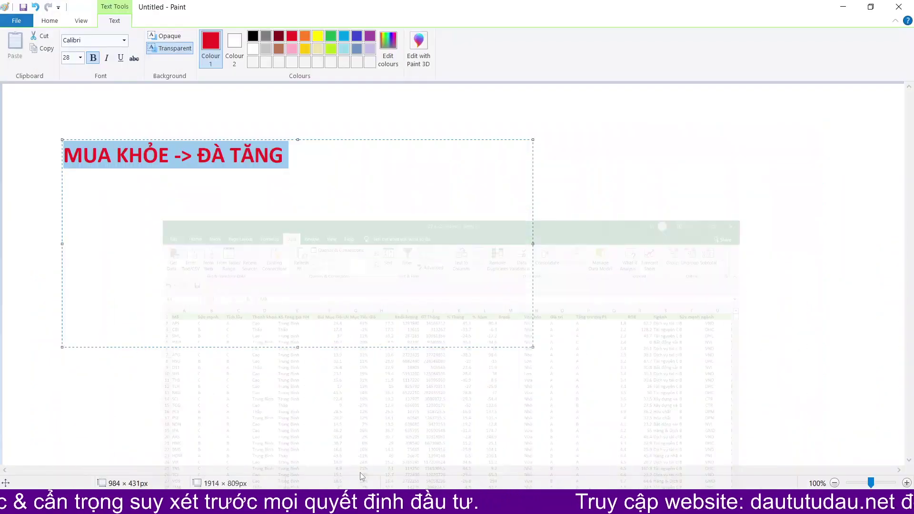
click(291, 157)
key(Return)
key(Return)
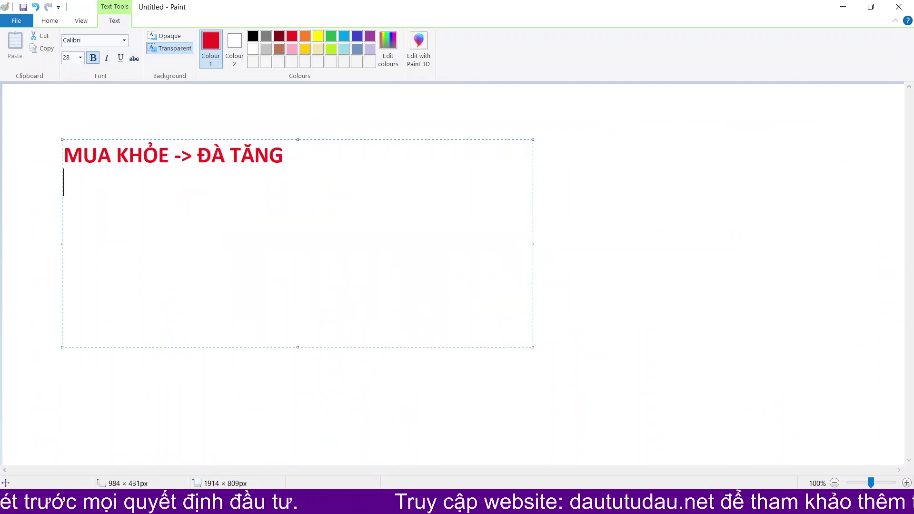
text(MUA RẺ ->)
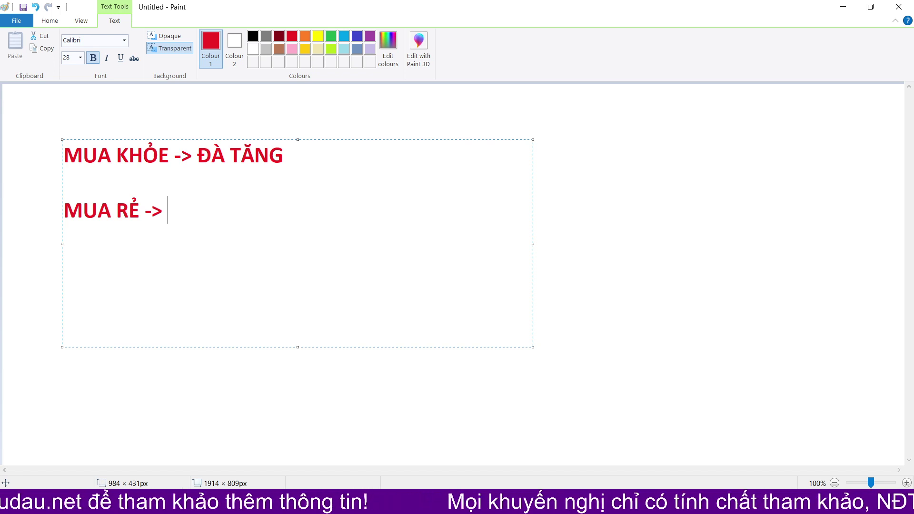
text(ĐÀ GIẢM)
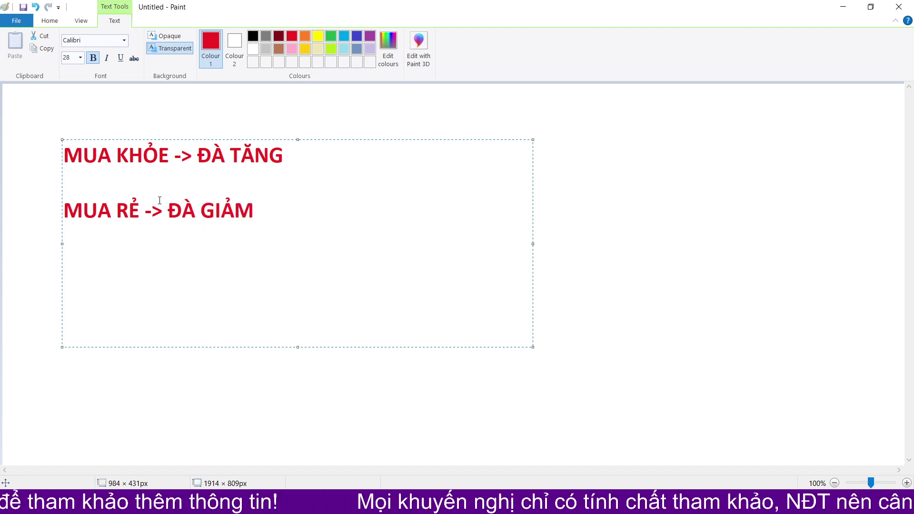
click(577, 239)
With a thick red pencil, draw a cross beside the MUA KHỎE line, and tick and circle the MUA RẺ line
click(136, 40)
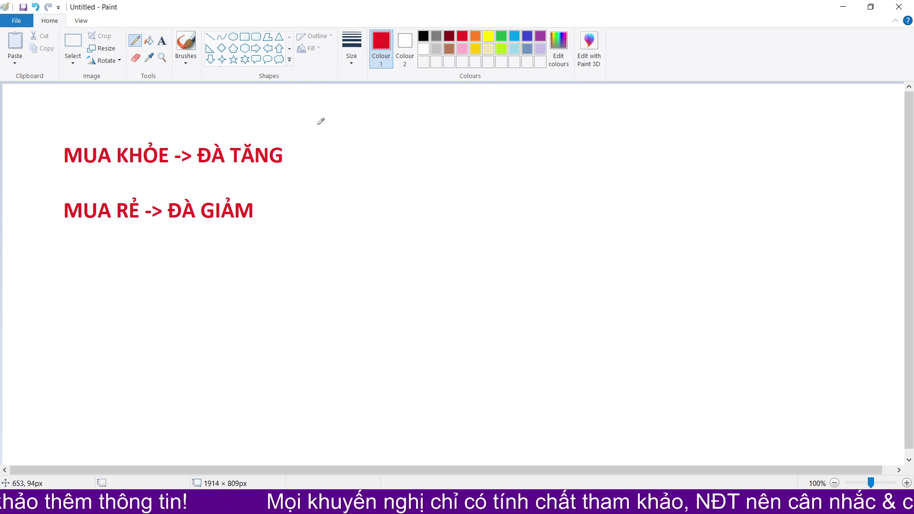
click(352, 47)
click(379, 153)
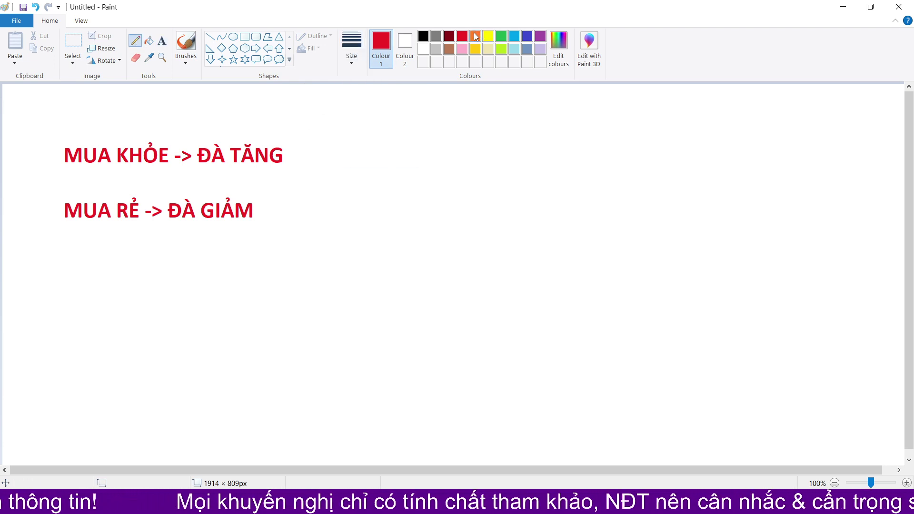
mouse_move(375, 136)
mouse_down()
mouse_move(317, 162)
mouse_move(369, 170)
mouse_up()
drag(312, 198, 410, 183)
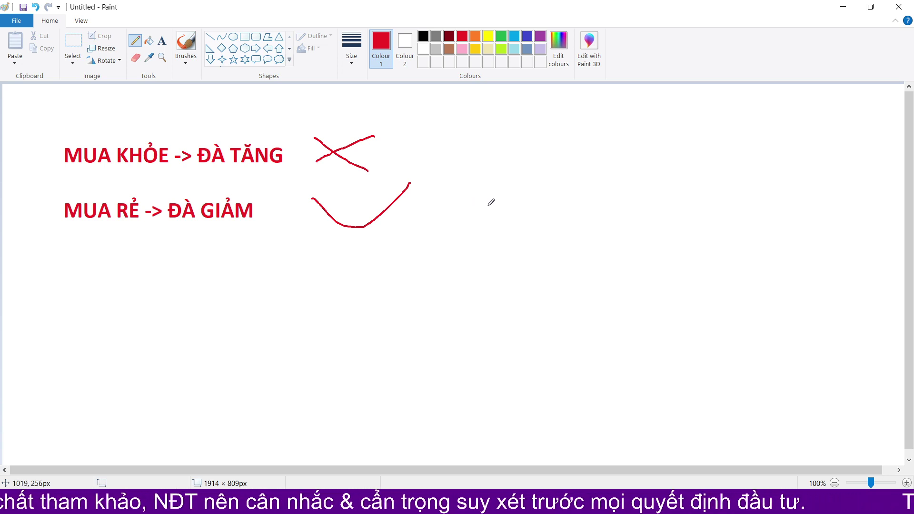
mouse_move(204, 188)
mouse_down()
mouse_move(35, 184)
mouse_move(125, 252)
mouse_move(329, 186)
mouse_move(177, 175)
mouse_up()
Switch to the Excel stock list and turn on filtering for the whole header row
click(357, 505)
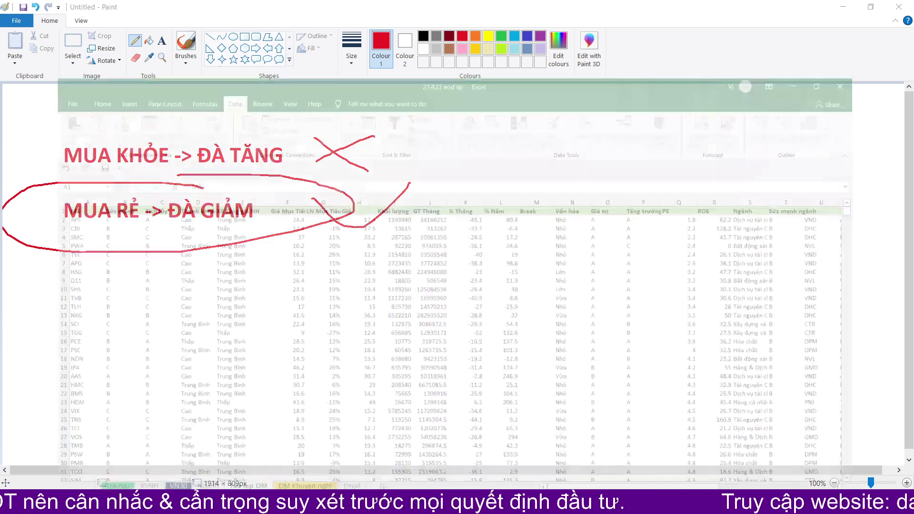
click(7, 153)
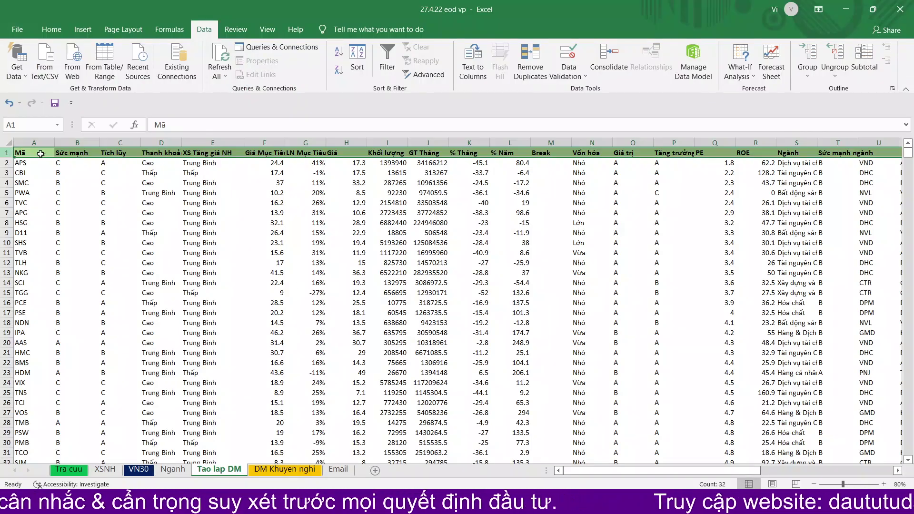
click(387, 60)
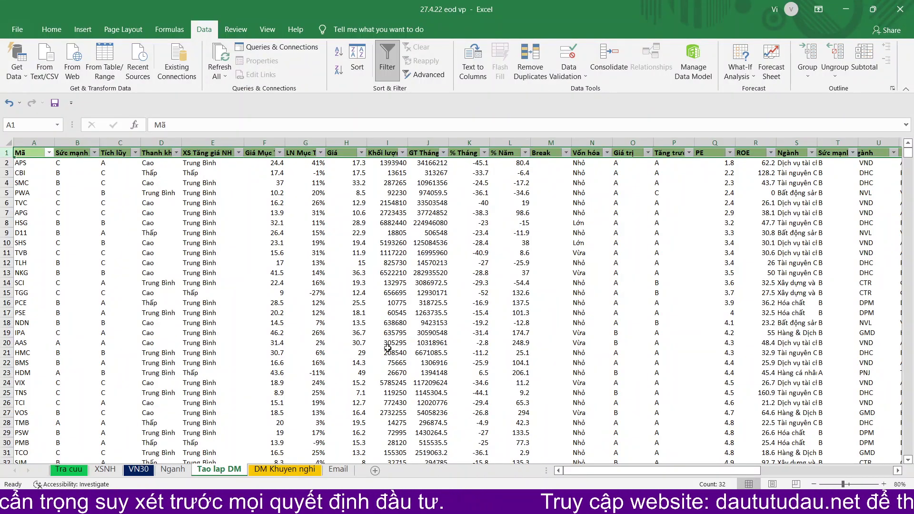
Filter the DM CHỜ MUA column to show only the rows marked x, excluding blanks
drag(585, 471, 608, 473)
drag(637, 473, 718, 470)
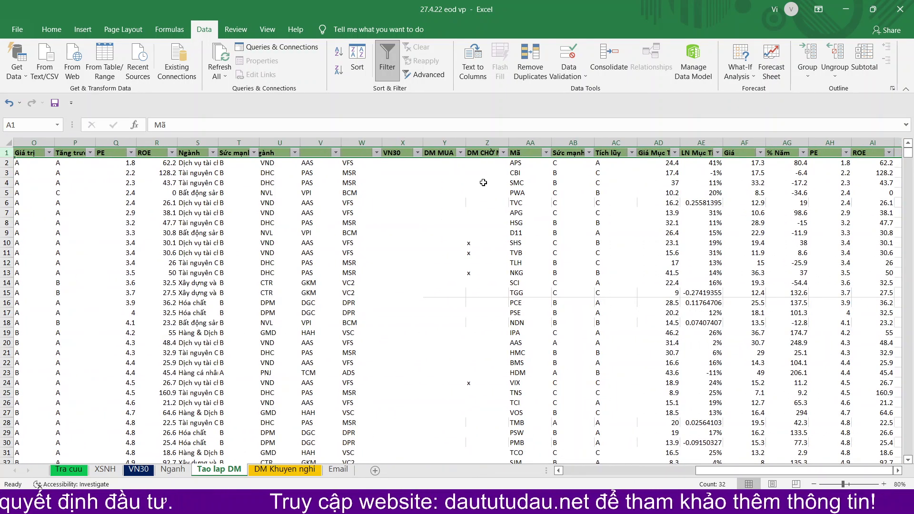
click(504, 153)
click(389, 304)
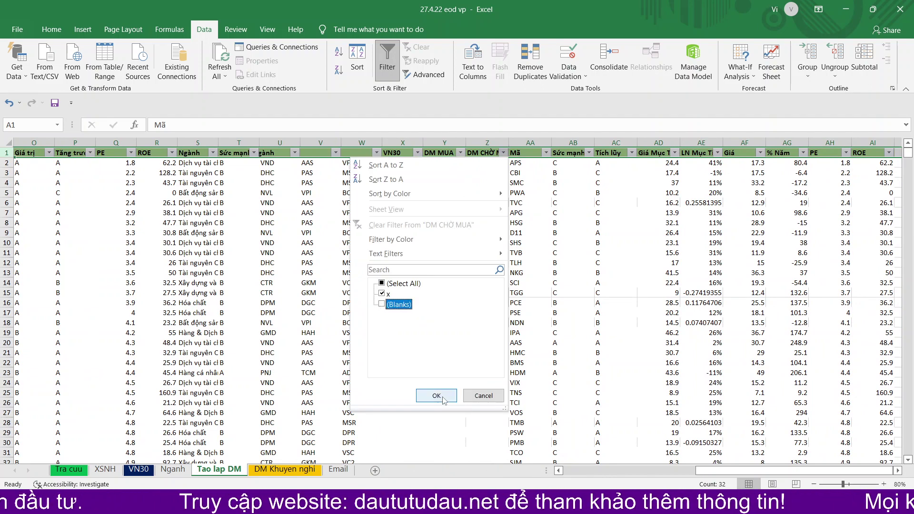
click(437, 396)
Filter the Sức mạnh column to exclude rating A, then select the remaining ticker codes from SHS to BSI
drag(734, 472, 602, 472)
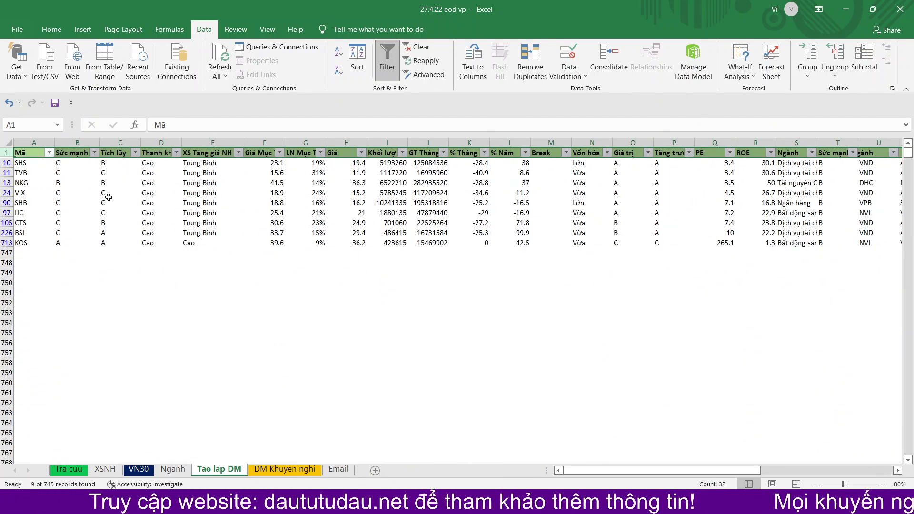
click(95, 153)
click(32, 294)
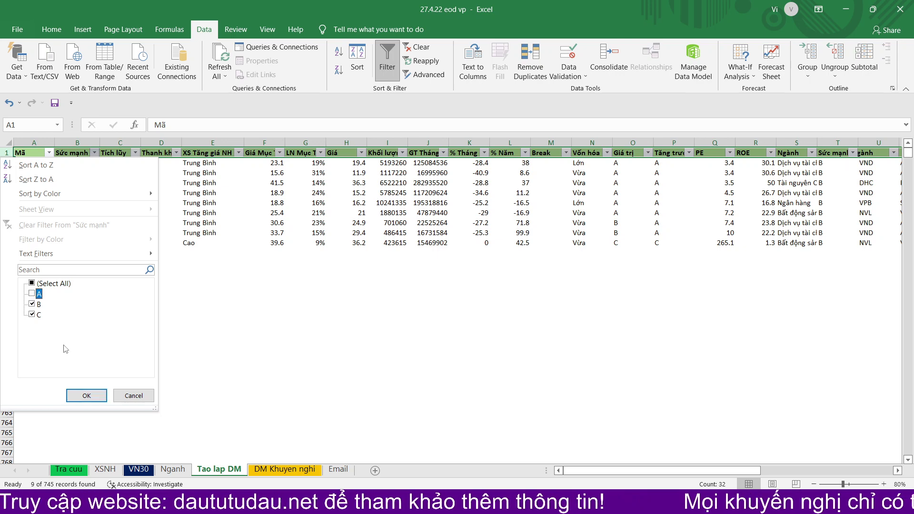
click(86, 396)
drag(27, 163, 27, 233)
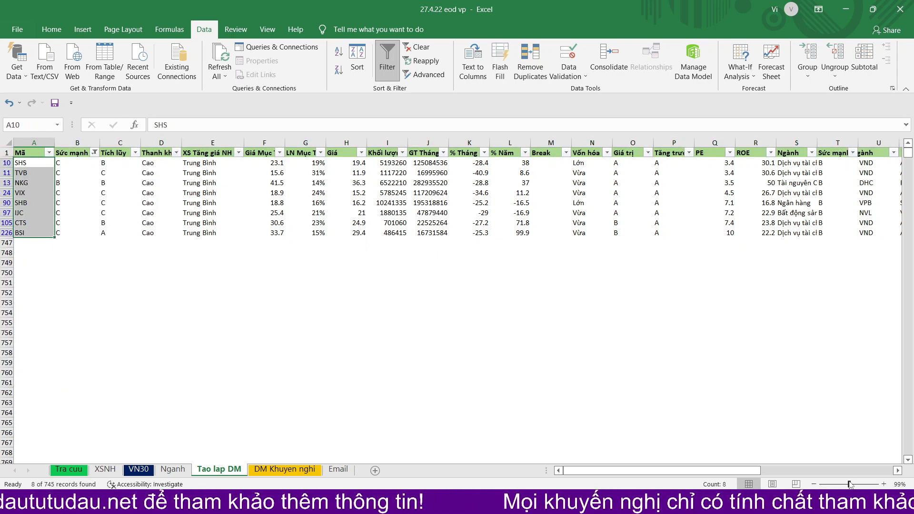
Zoom the sheet to 99% and fill the % Tháng values of the listed stocks SHS to BSI with yellow
drag(850, 484, 849, 485)
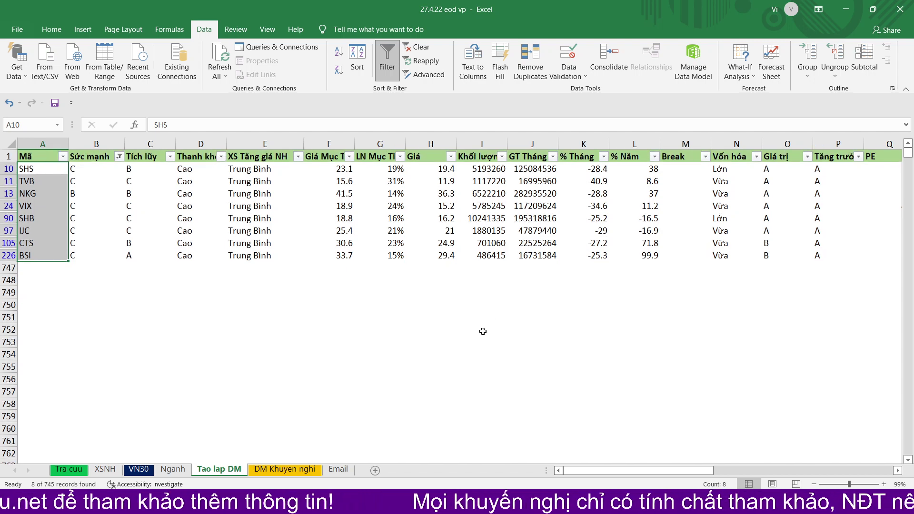
click(390, 331)
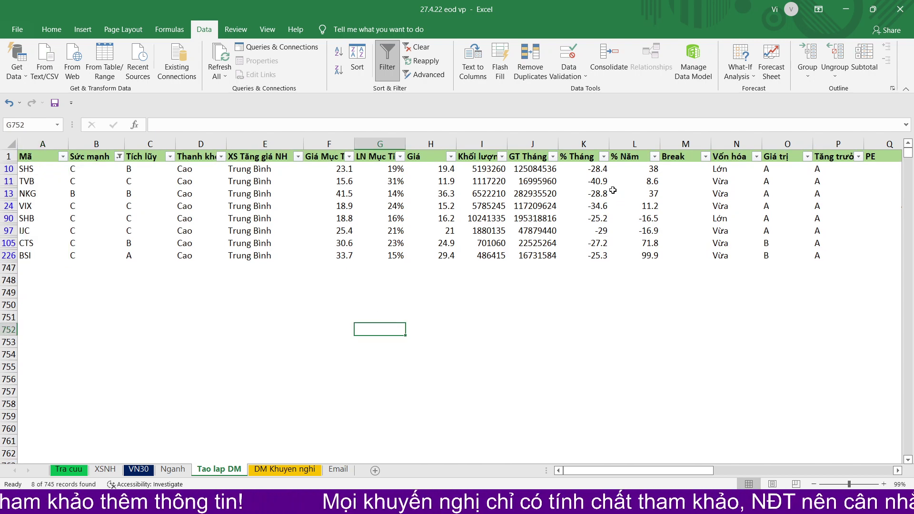
click(582, 158)
drag(593, 172, 596, 257)
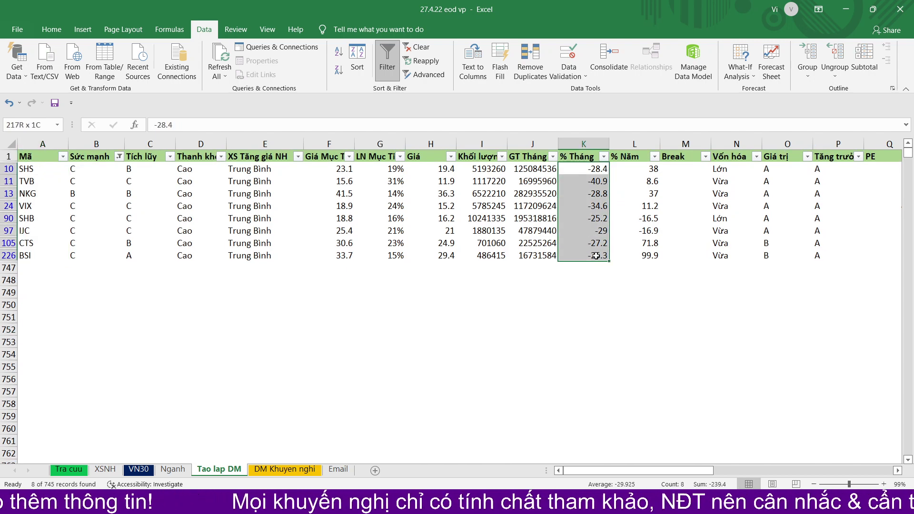
click(51, 29)
click(191, 71)
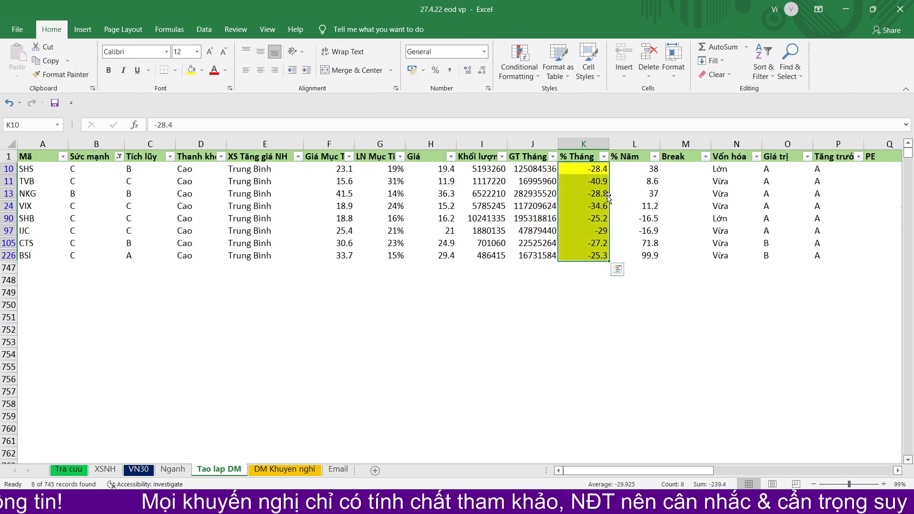
Examine the Sức mạnh ratings, the % Năm changes and the target profit column of the filtered stocks
click(147, 244)
drag(90, 169, 84, 254)
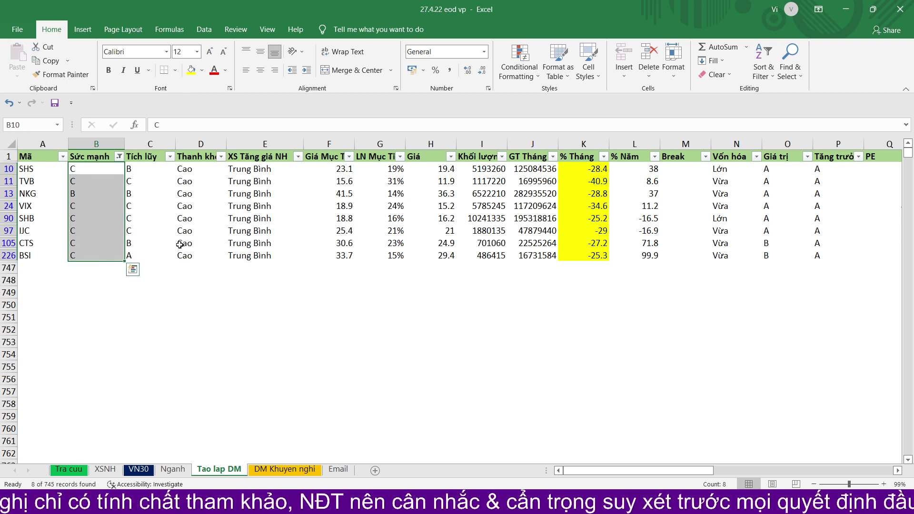
click(180, 244)
drag(79, 169, 79, 255)
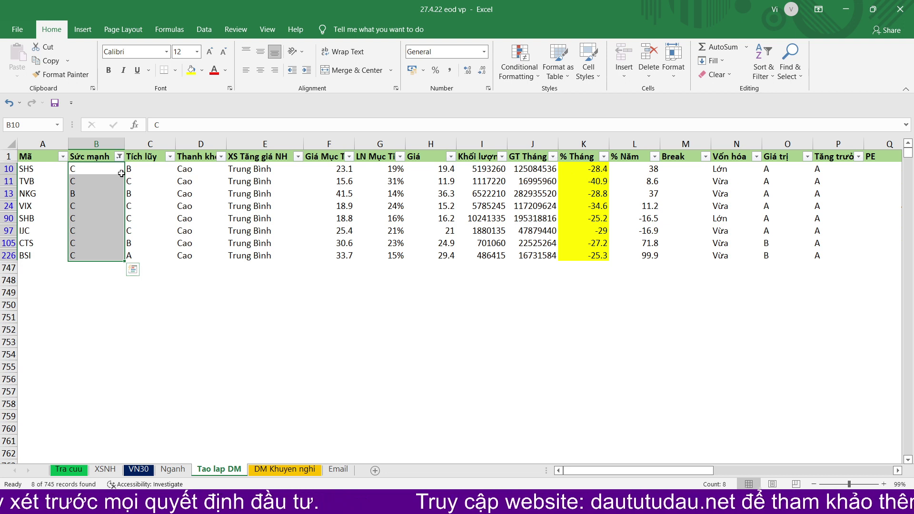
click(97, 157)
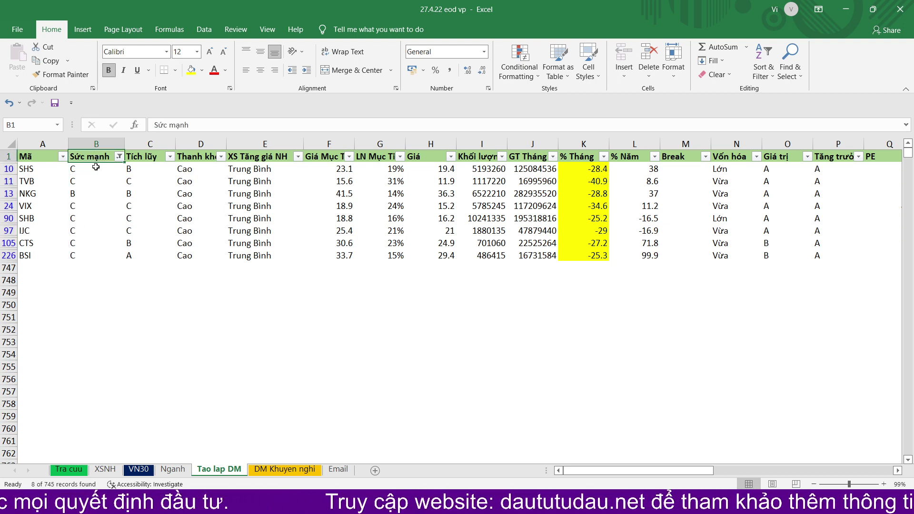
click(96, 169)
drag(632, 173, 620, 254)
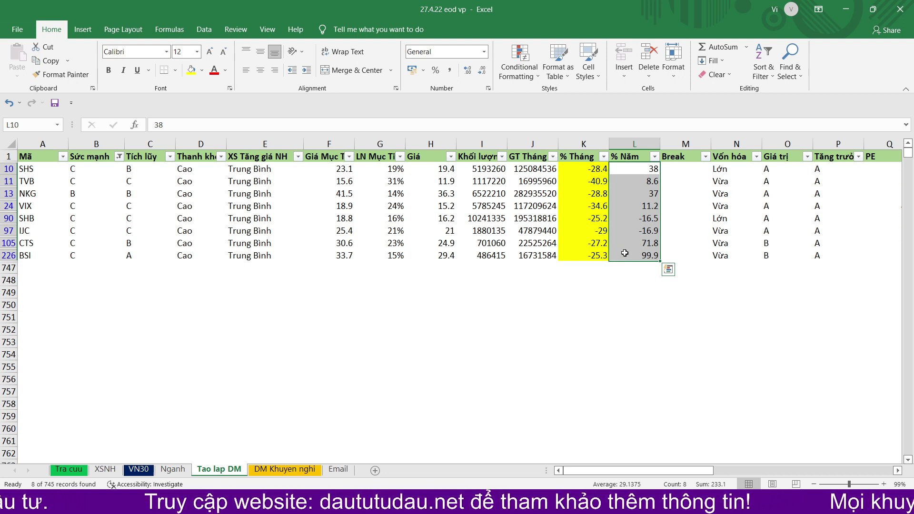
mouse_move(394, 169)
mouse_down()
mouse_move(396, 254)
mouse_move(384, 167)
mouse_up()
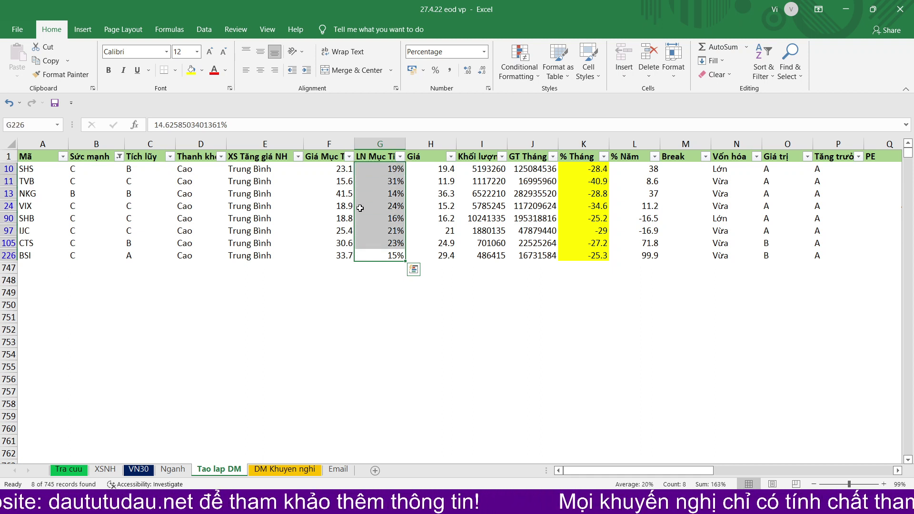
click(476, 212)
click(232, 180)
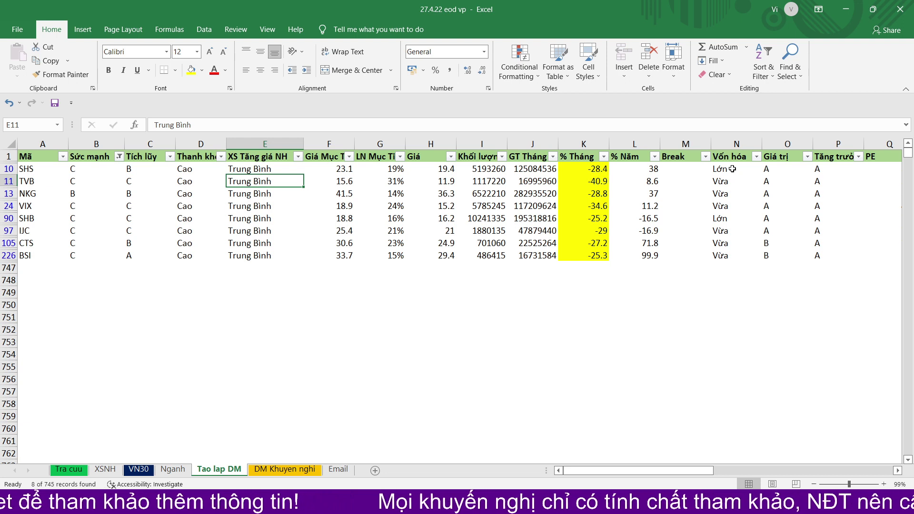
Review the Giá trị and Tăng trưởng ratings of the filtered stocks and fill those two header cells with yellow
drag(822, 170, 826, 258)
click(773, 171)
drag(773, 172, 774, 257)
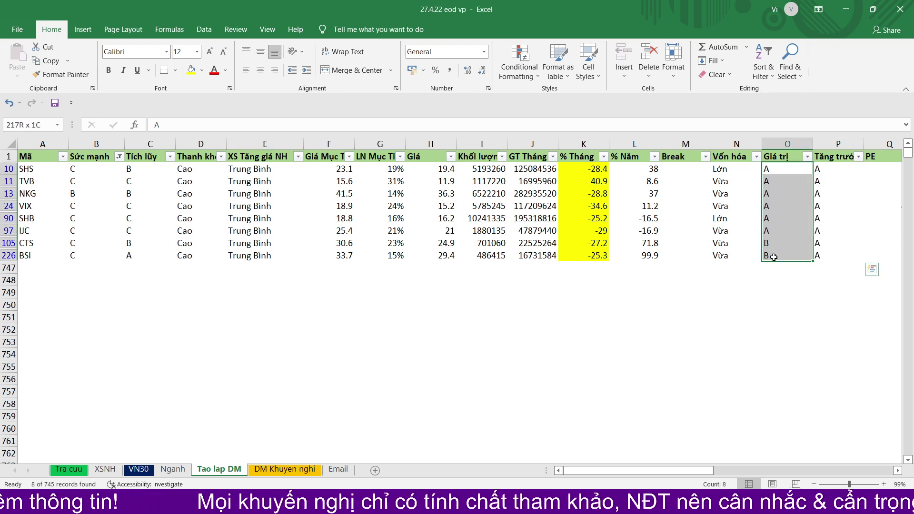
drag(780, 160, 838, 157)
click(191, 71)
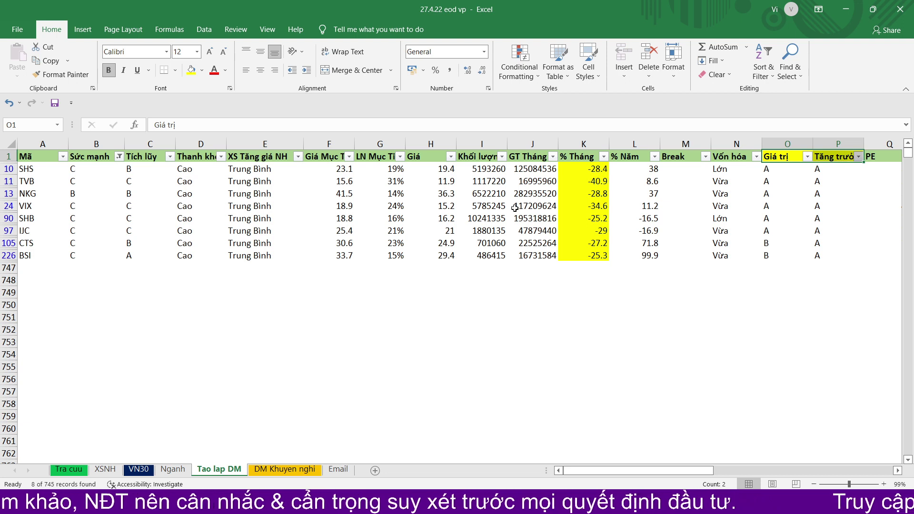
click(528, 256)
drag(784, 157, 825, 157)
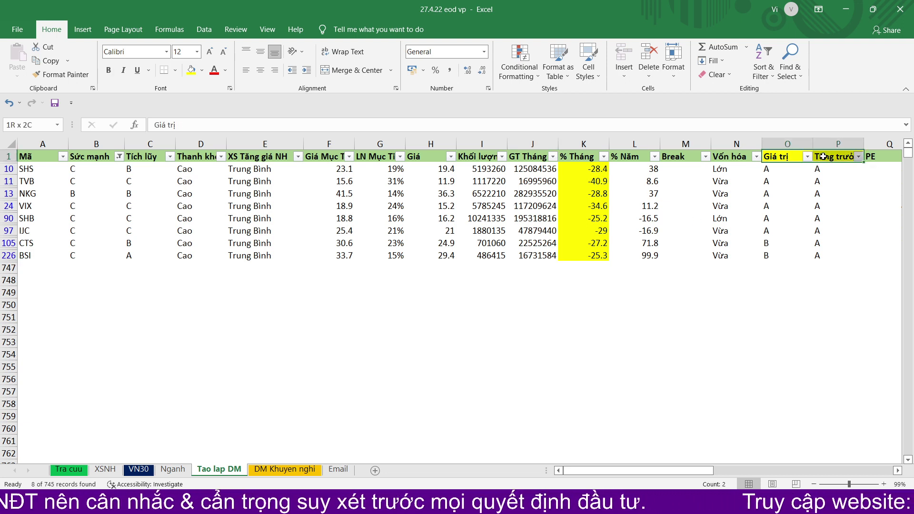
Select the ticker codes SHS to BSI, then switch to AmiBroker and open the SHS chart
drag(42, 168, 53, 256)
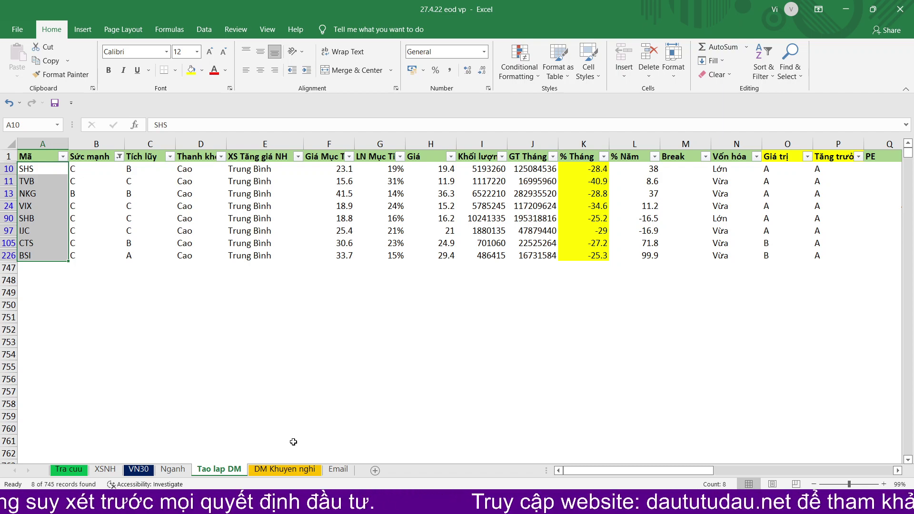
key(alt+Tab)
text(SHS)
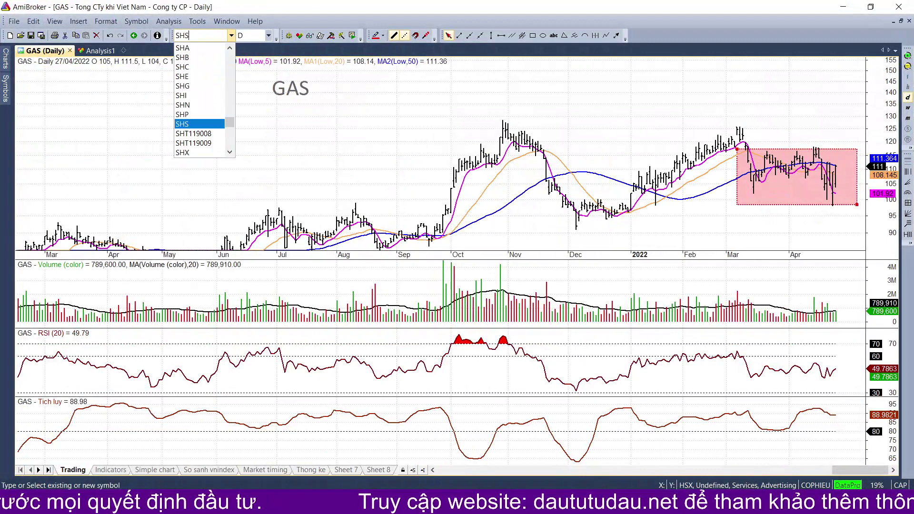
key(Return)
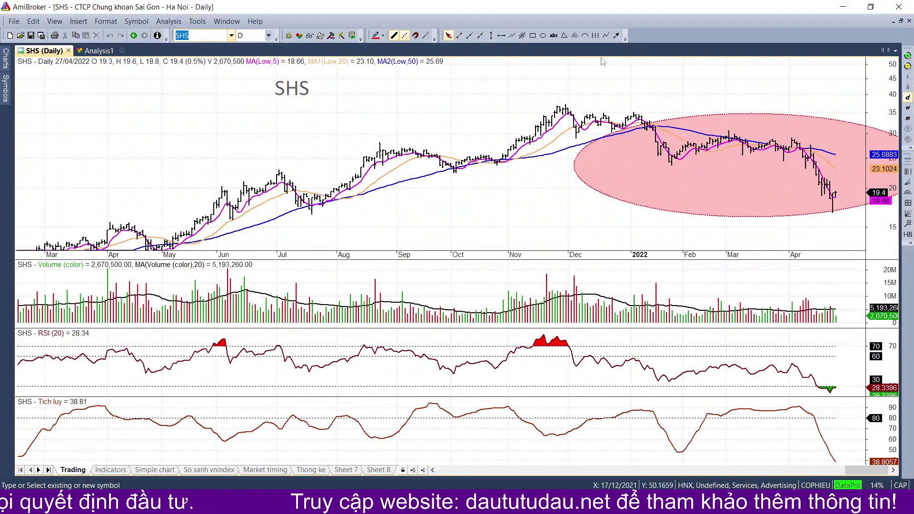
Draw a short upward arrow just below the latest price bars of the SHS chart
click(617, 36)
drag(844, 223, 844, 201)
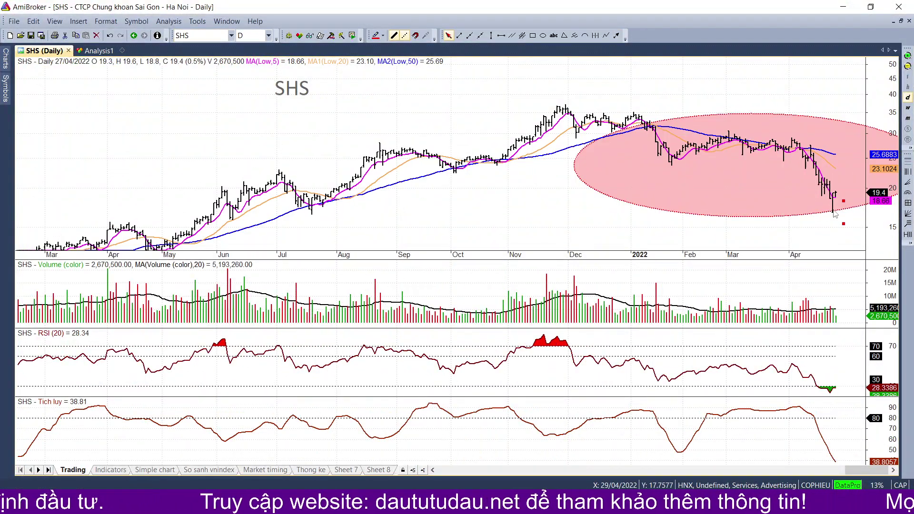
click(830, 225)
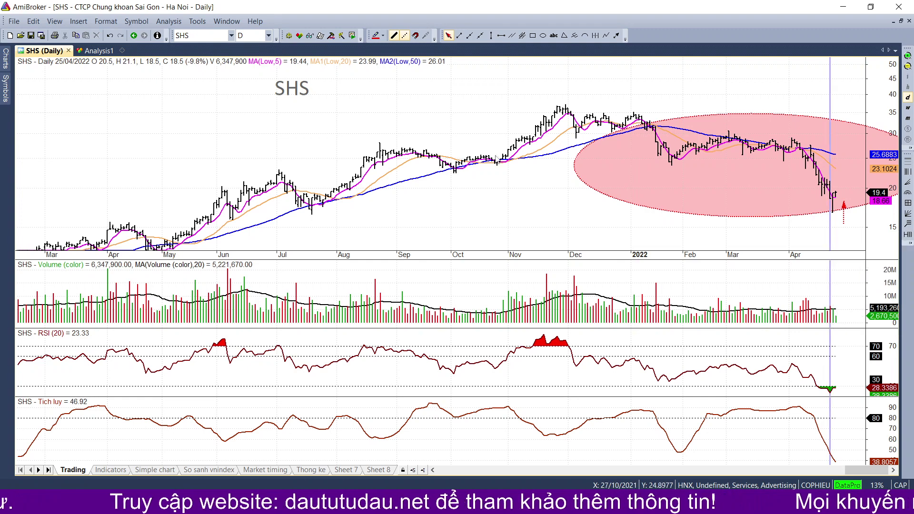
Delete all drawings from the SHS price chart
right_click(470, 139)
click(517, 311)
click(490, 278)
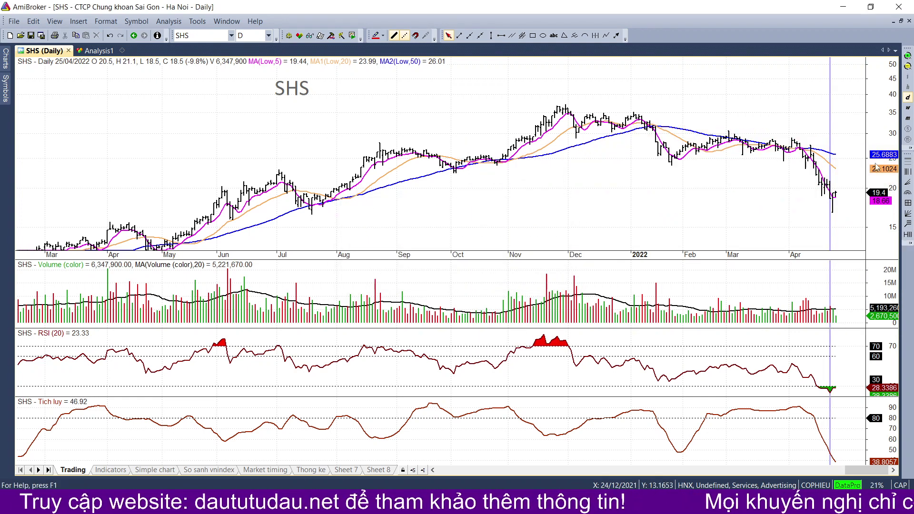
Circle the latest SHS price bars with an ellipse and add a short upward arrow pointing at it
click(908, 56)
click(908, 56)
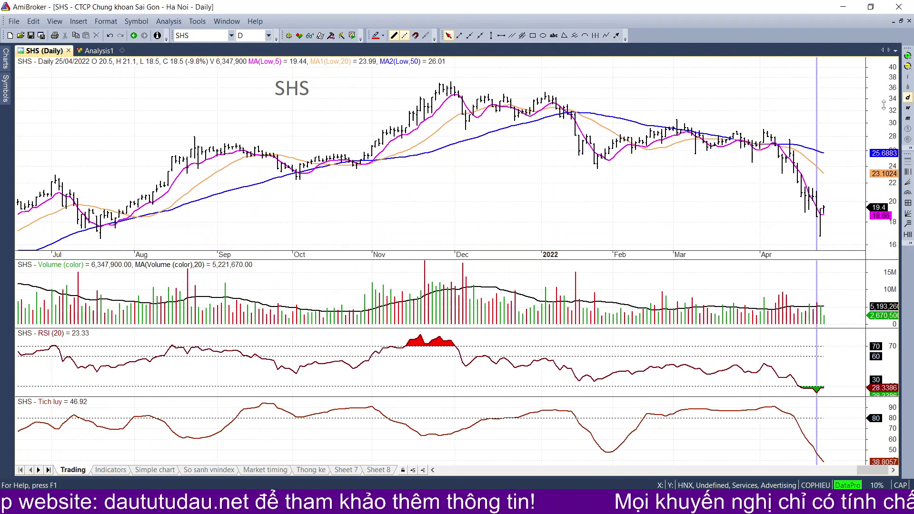
click(543, 35)
drag(843, 226, 797, 206)
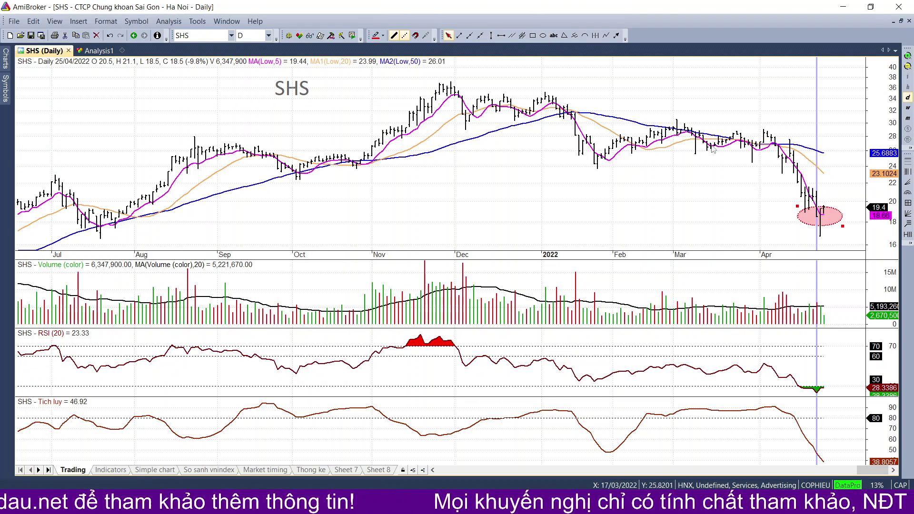
click(620, 35)
drag(839, 240, 837, 215)
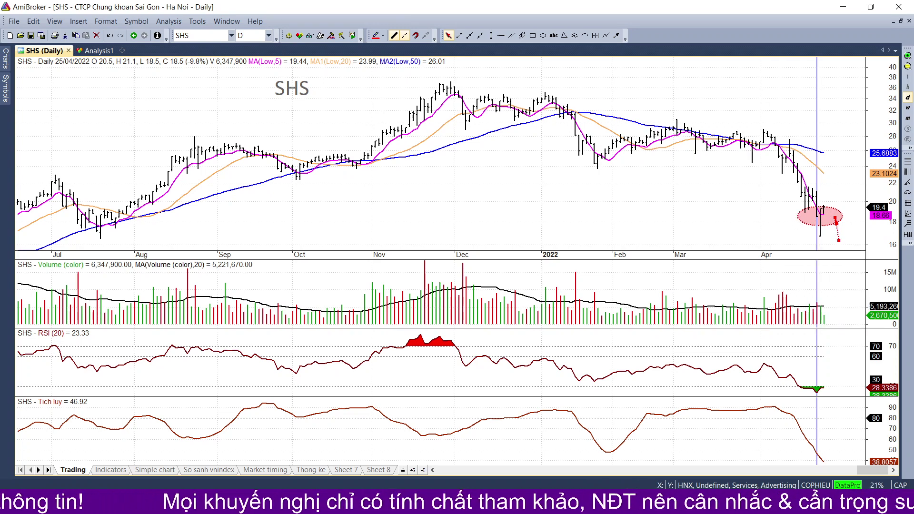
Select the TVB ticker in Excel and open the TVB chart in AmiBroker
click(369, 505)
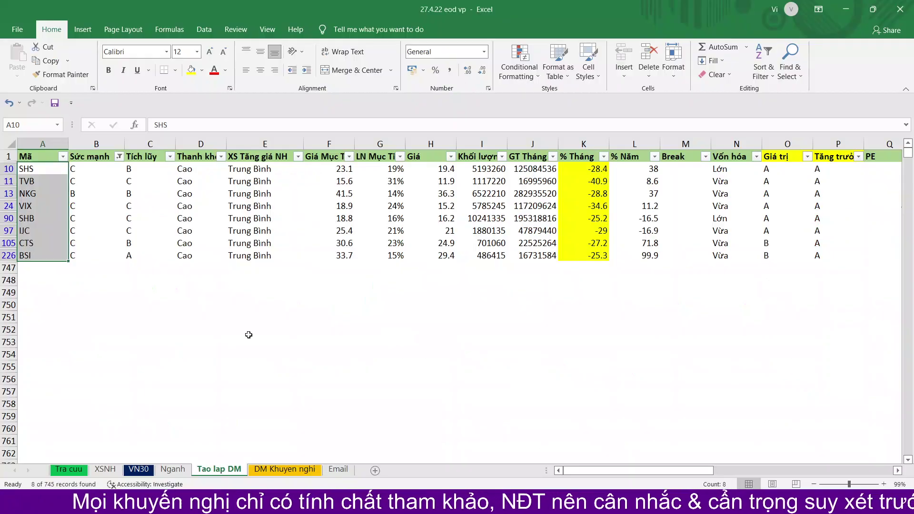
click(47, 172)
click(36, 182)
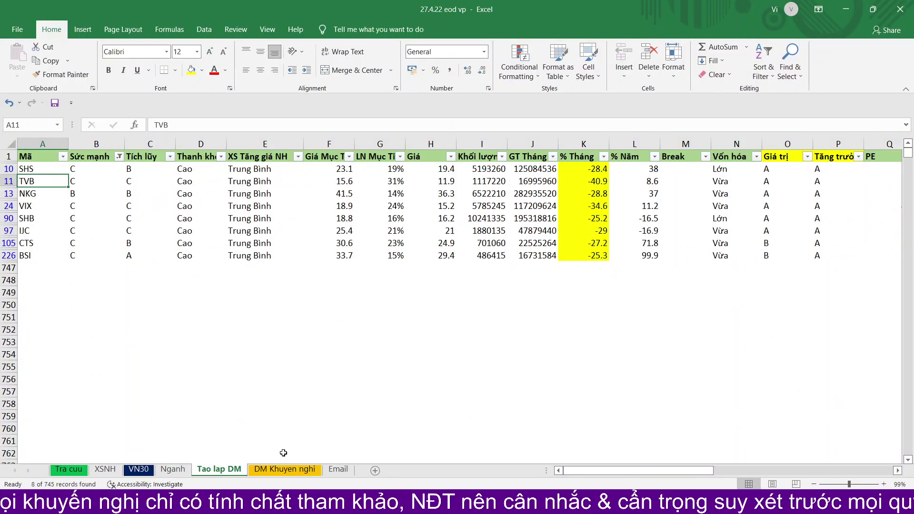
key(alt+Tab)
text(TVB)
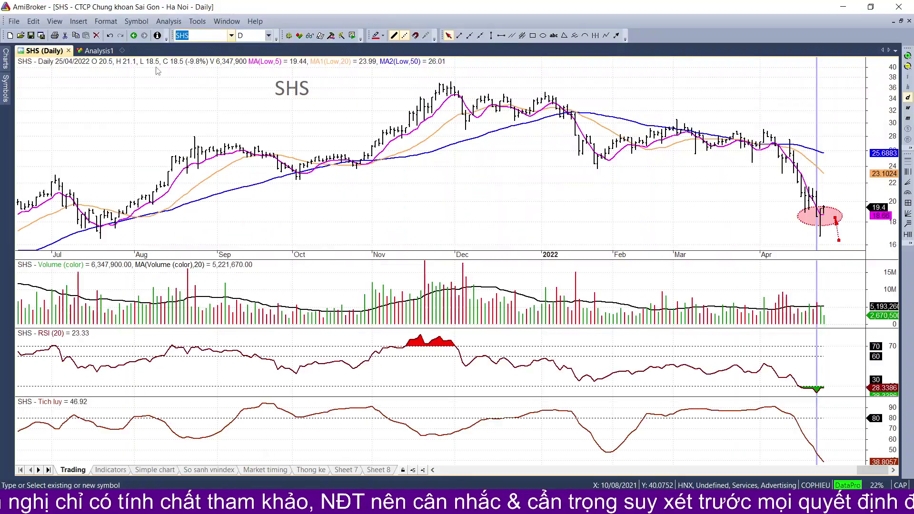
key(Return)
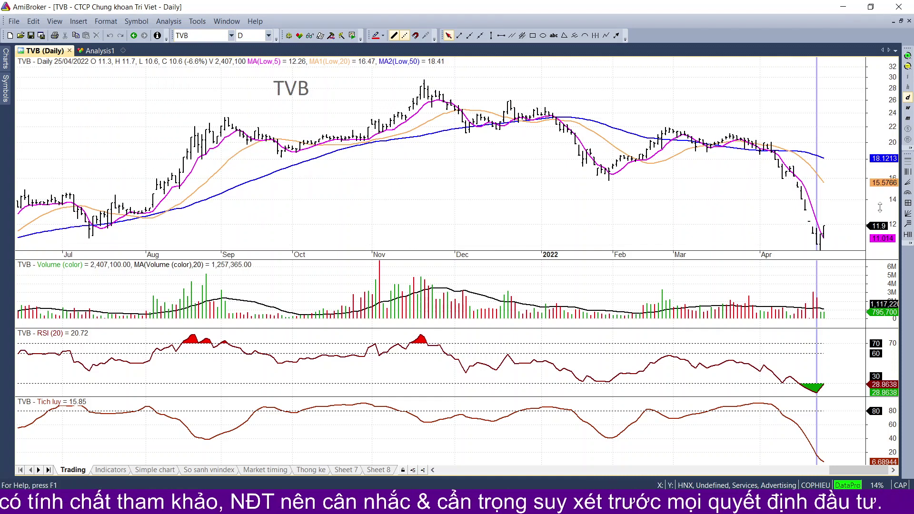
Circle the latest TVB price bars with an ellipse and draw a diagonal arrow pointing at the steep April decline
click(543, 35)
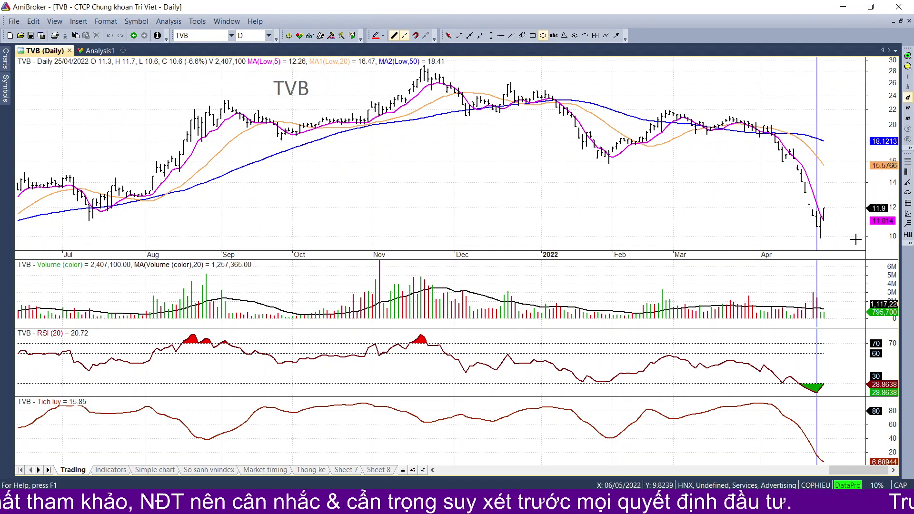
drag(843, 234, 802, 202)
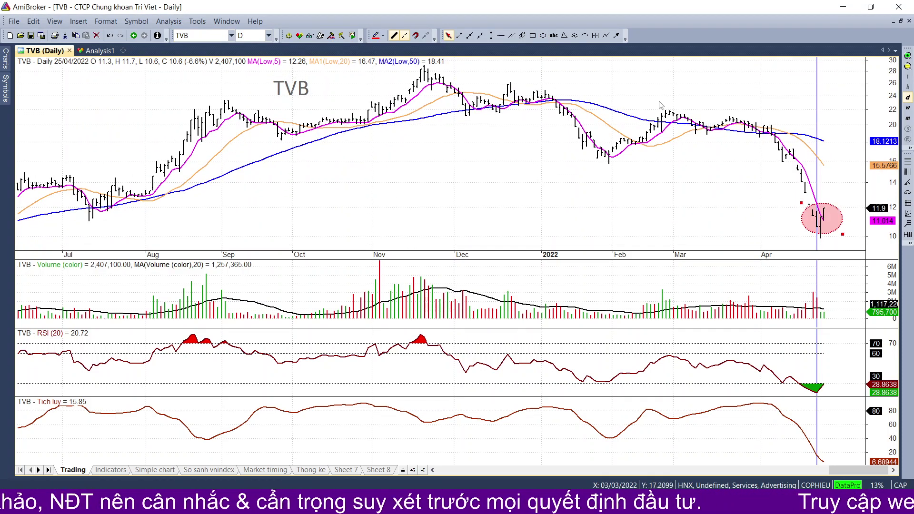
click(616, 35)
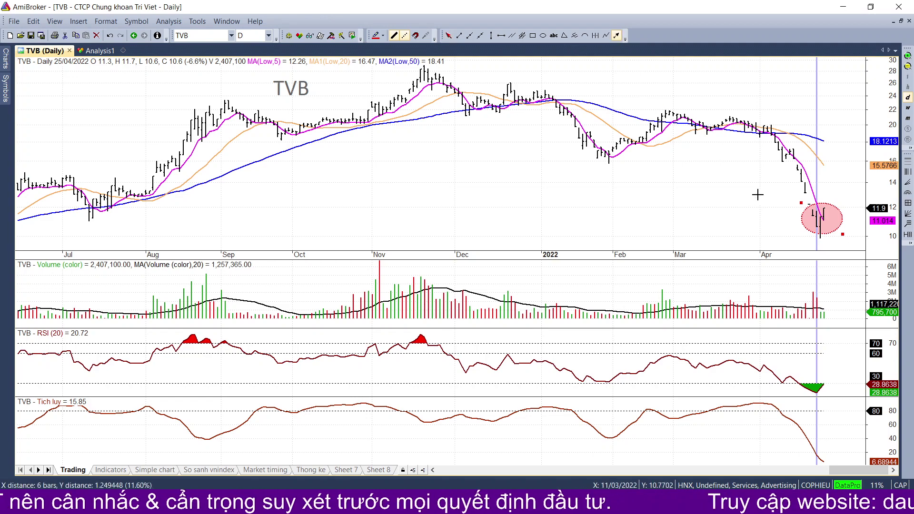
drag(703, 223, 792, 181)
Switch to Chrome, search Google for "tvb cafef" in a new tab, then return to AmiBroker and view the TVB chart over a longer period
key(alt+Tab)
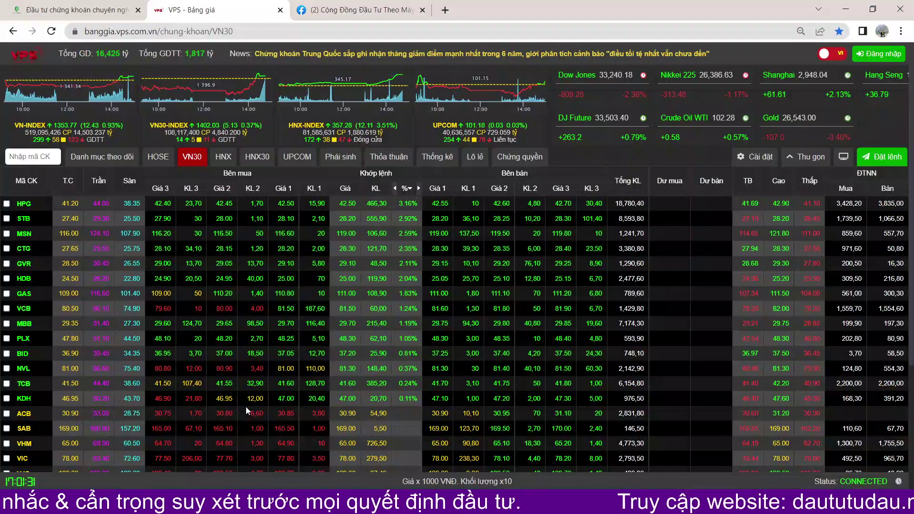
key(ctrl+t)
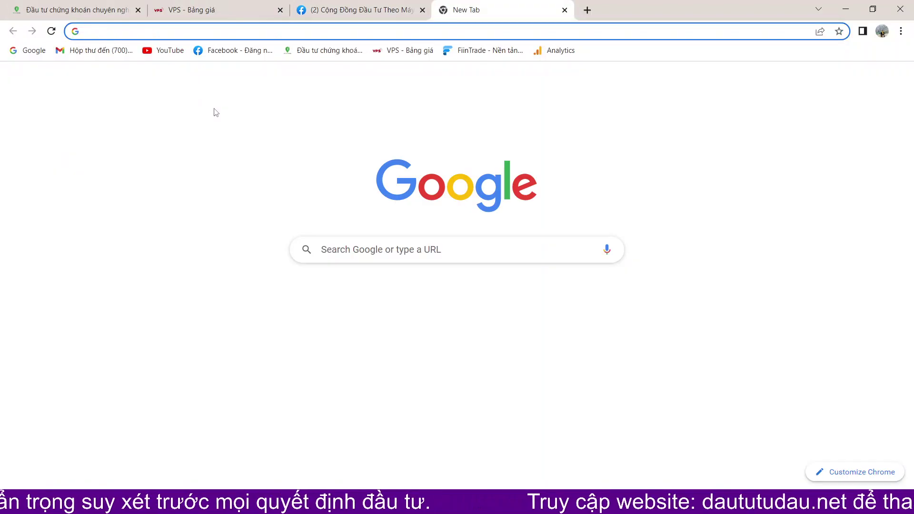
text(TVB)
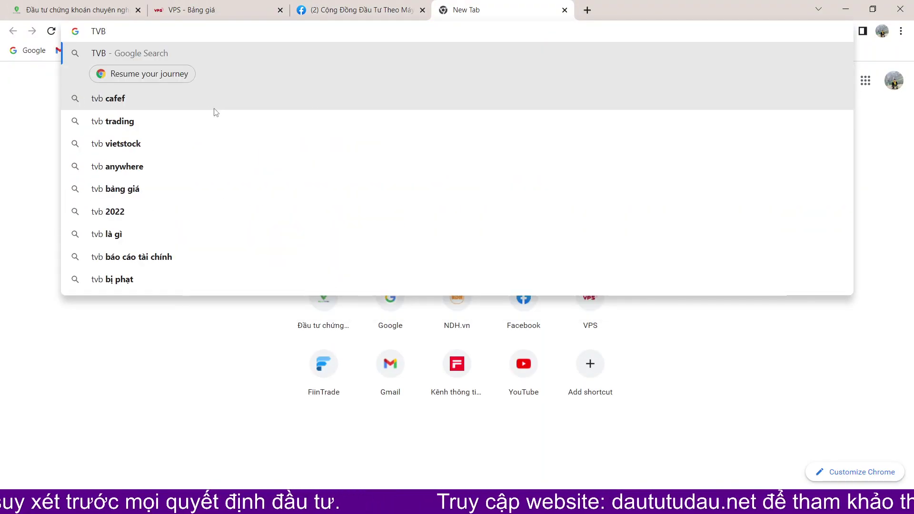
click(168, 104)
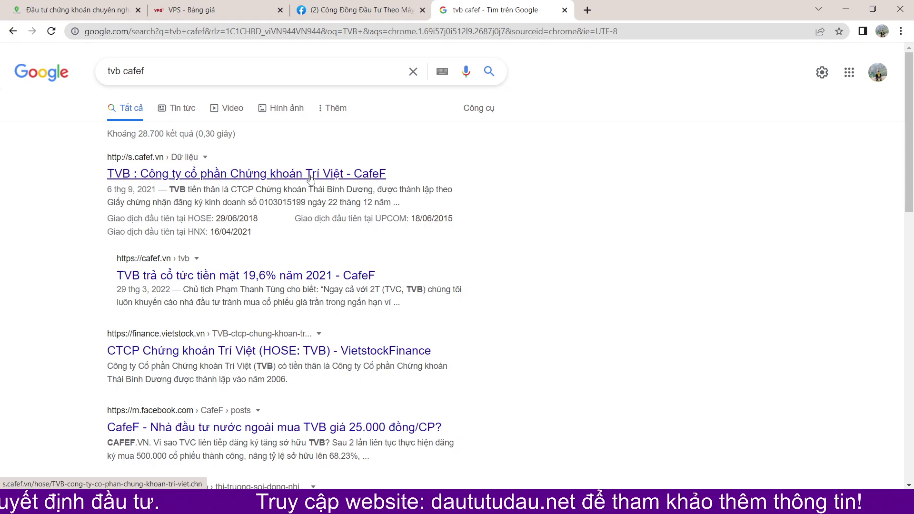
key(alt+Tab)
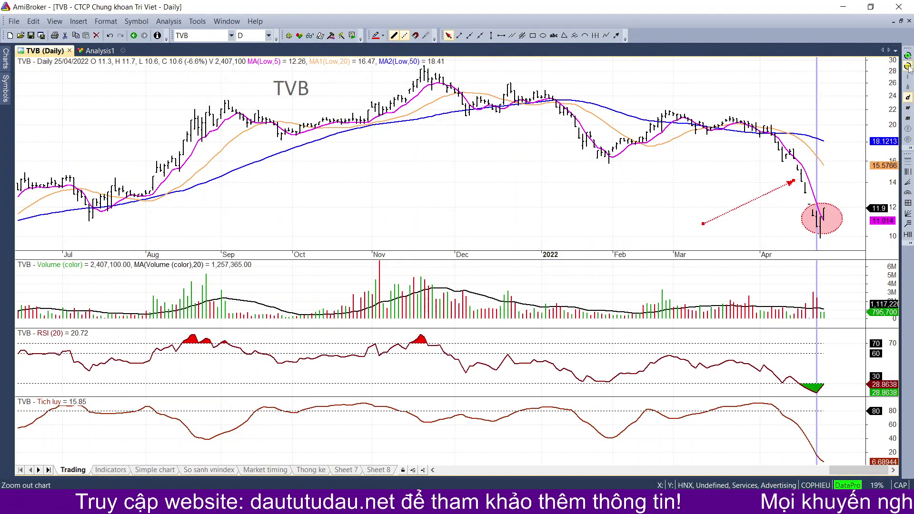
scroll(882, 77, down, 5)
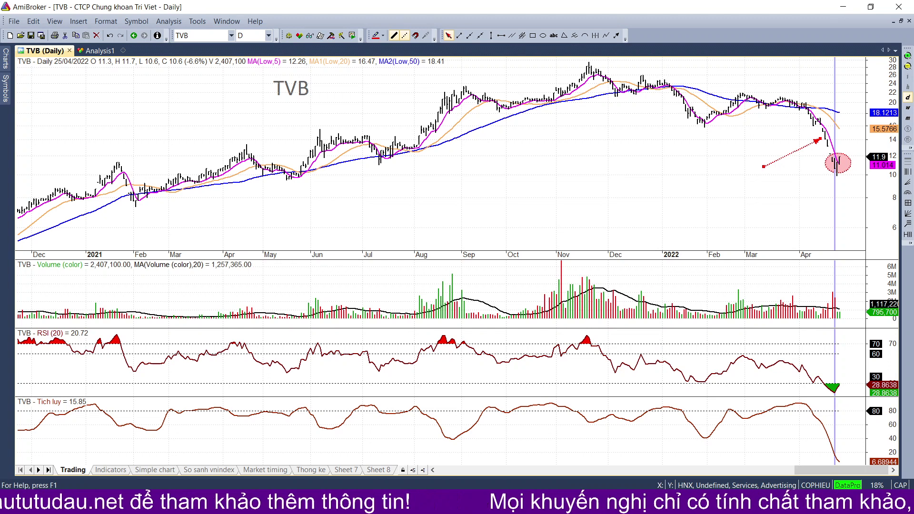
Switch to Excel and format the SHS ticker code in bold red text
key(alt+Tab)
click(36, 170)
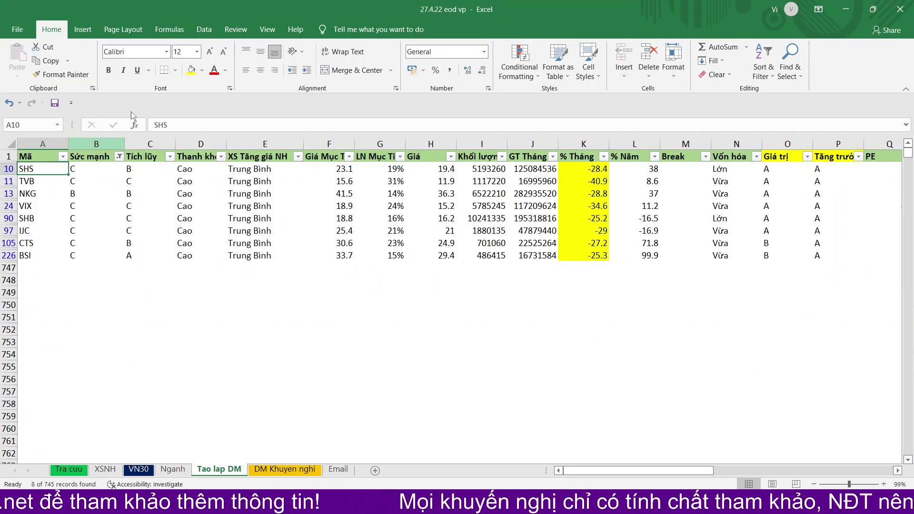
click(215, 70)
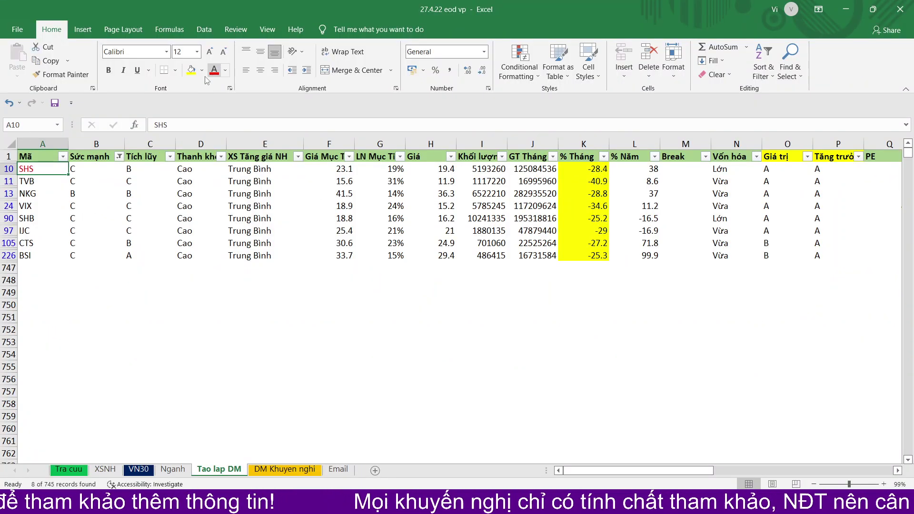
click(108, 71)
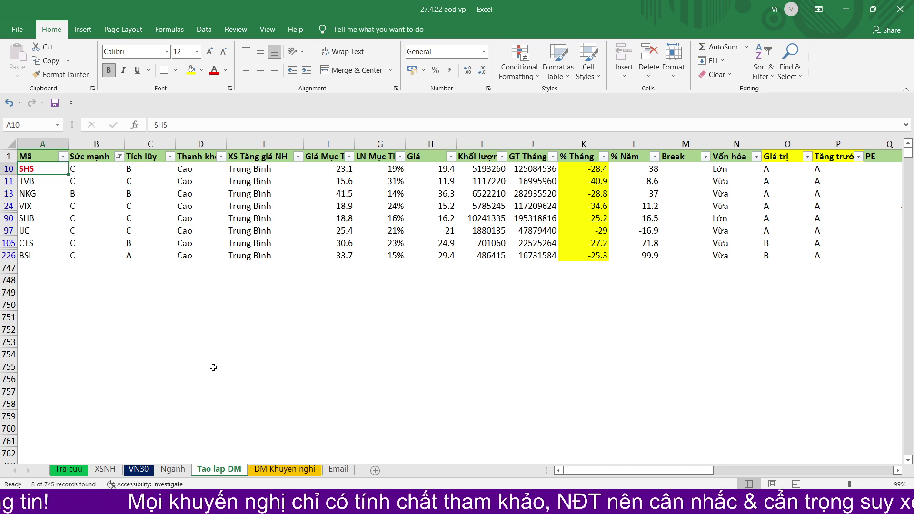
Select the NKG ticker and open the NKG chart in AmiBroker
key(Down)
key(Down)
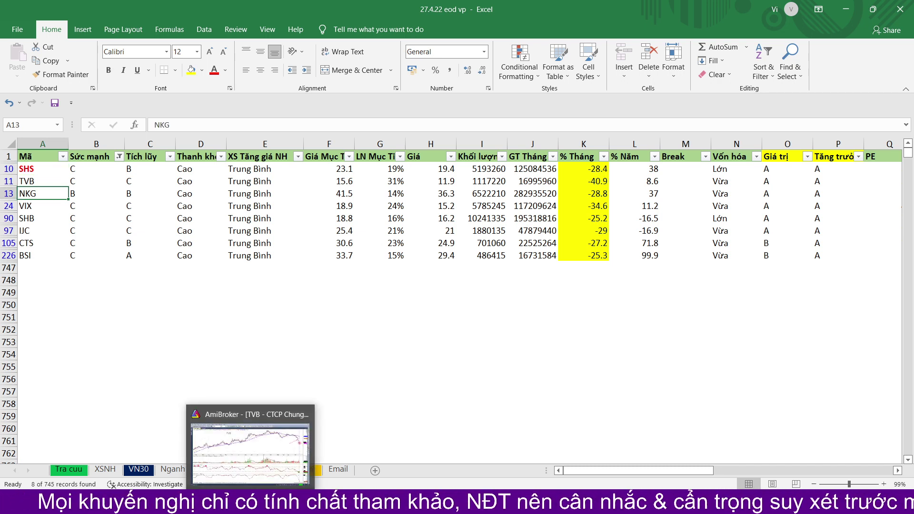
click(252, 429)
text(NKG)
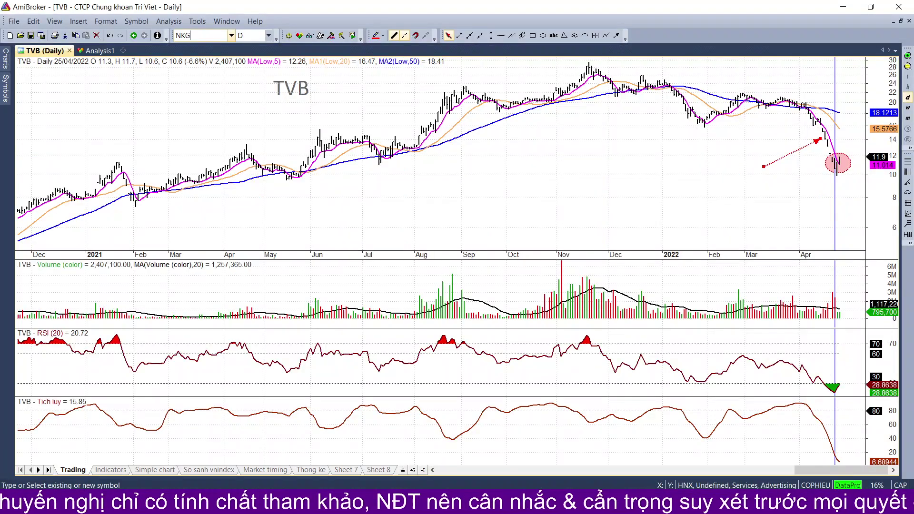
key(Return)
Select the 27/04/2022 bar on the NKG chart and draw an ellipse around the latest price bars
click(908, 55)
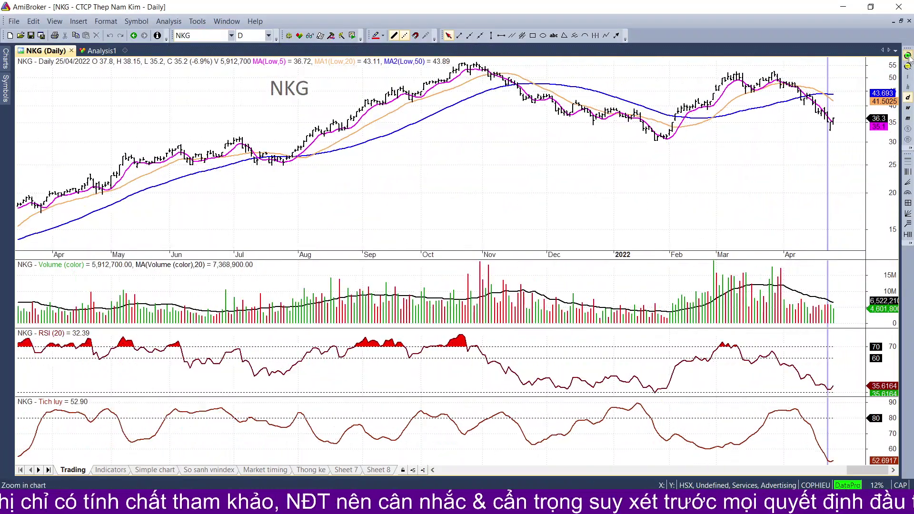
click(810, 194)
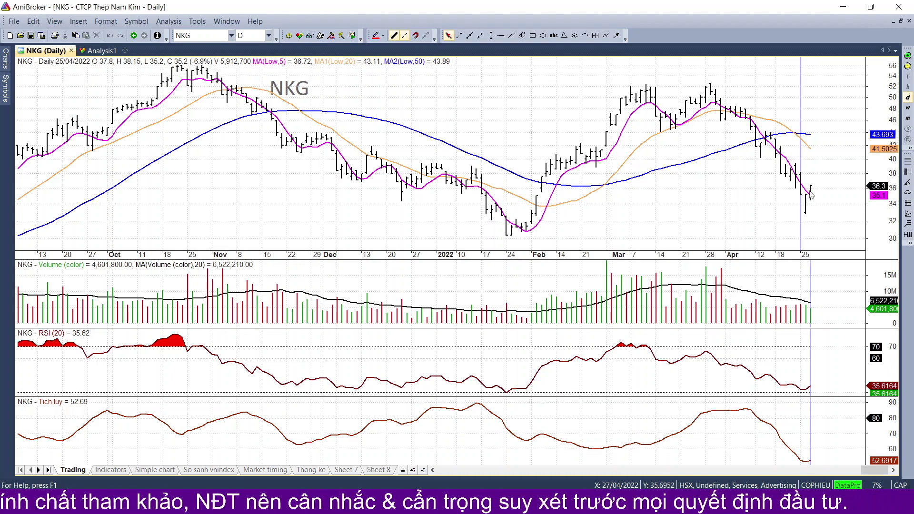
drag(796, 180, 846, 206)
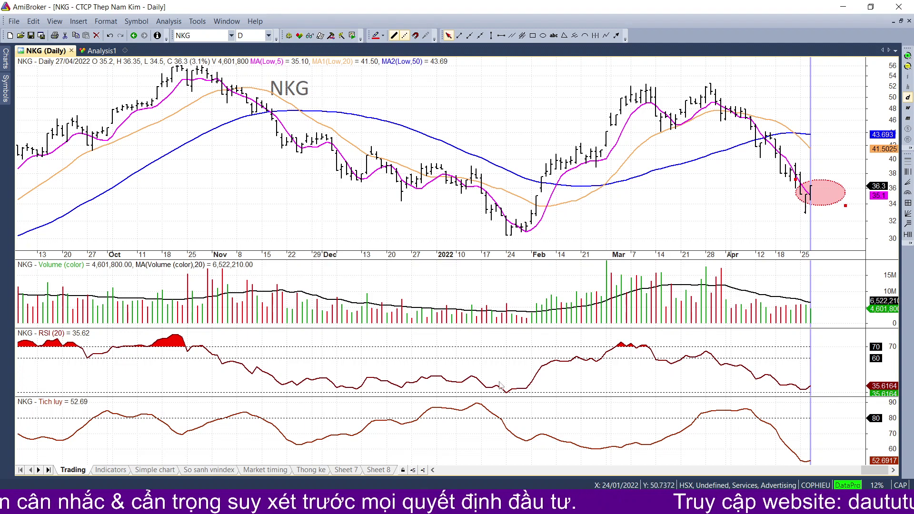
Switch to Excel, format the NKG ticker code in bold red text and select the VIX ticker
key(alt+Tab)
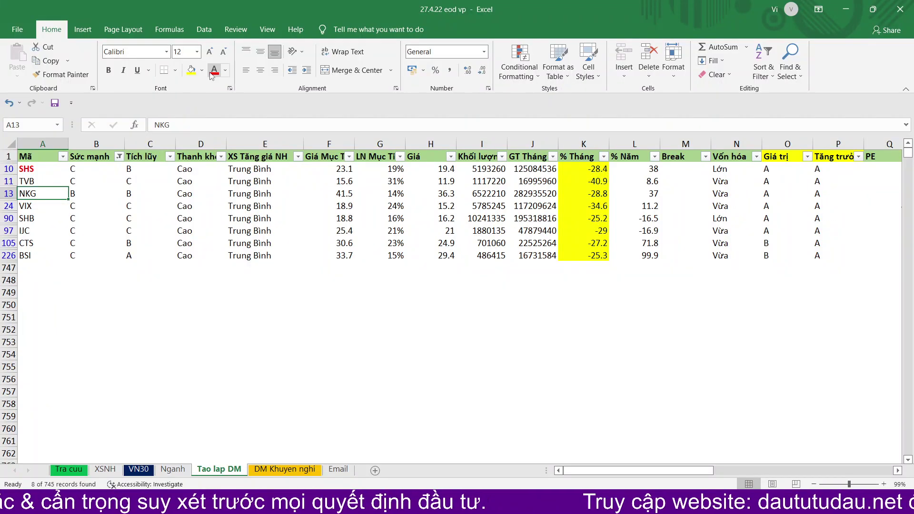
click(109, 70)
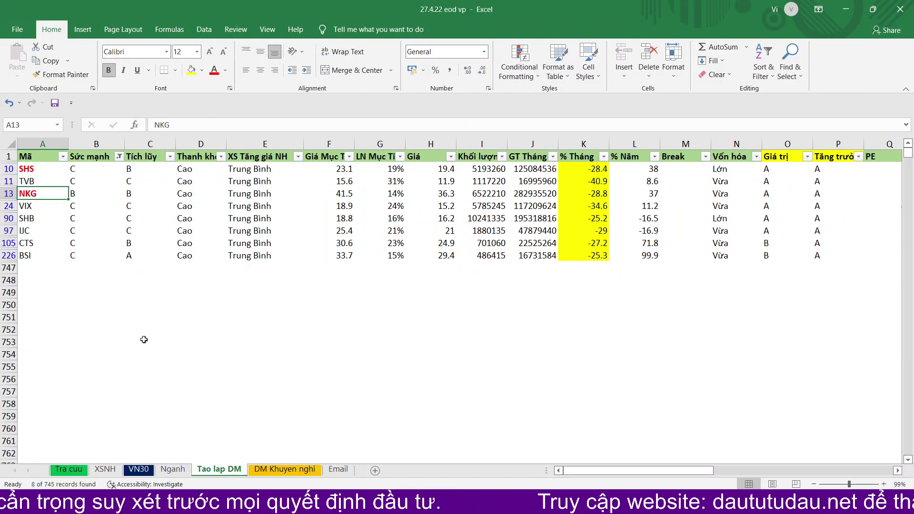
click(36, 205)
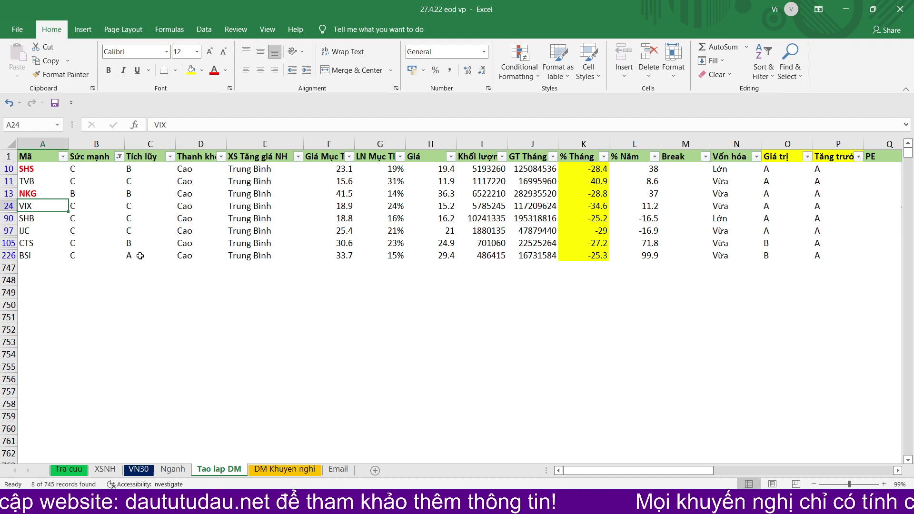
Select the SHB ticker and open the SHB chart in AmiBroker
click(64, 217)
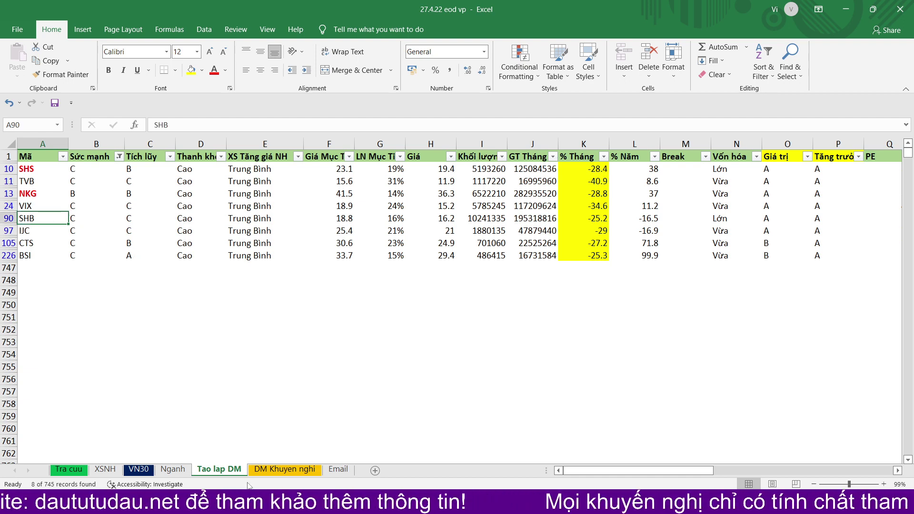
key(alt+Tab)
click(195, 38)
text(SHB)
key(Return)
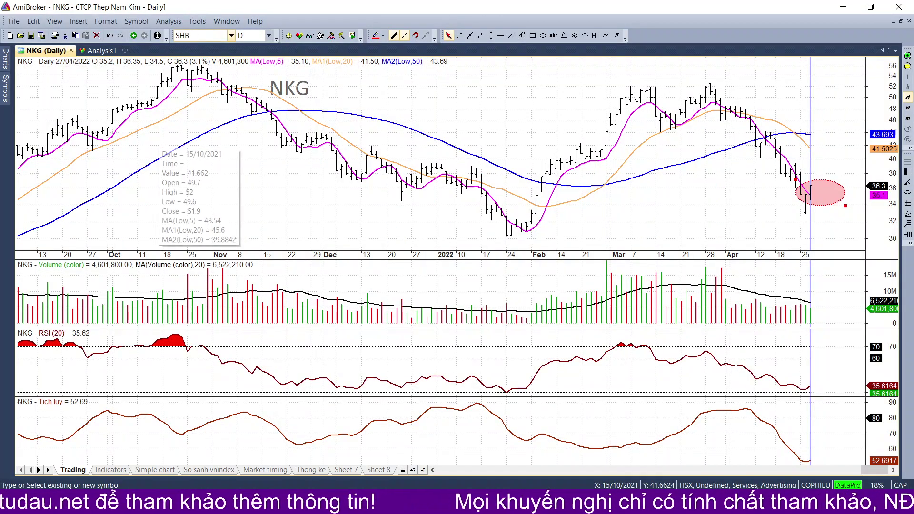
Delete all existing studies from the SHB chart
right_click(346, 143)
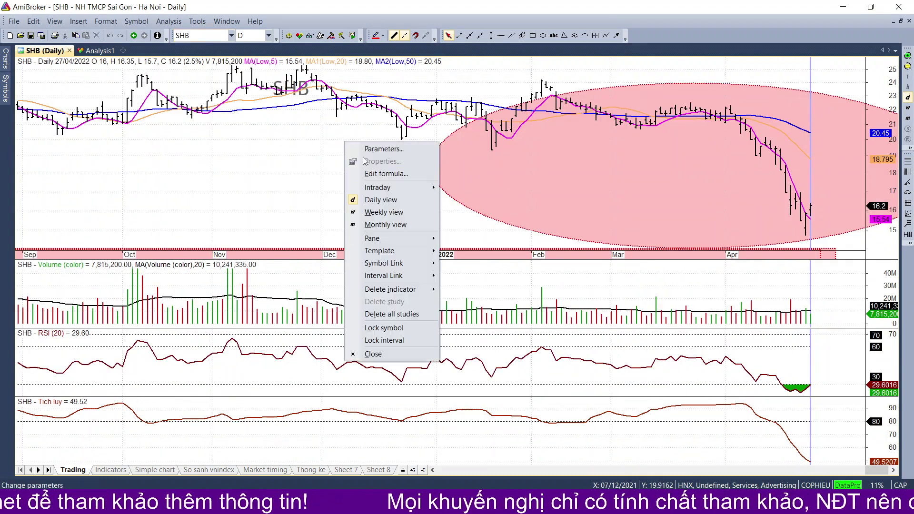
click(414, 316)
click(484, 281)
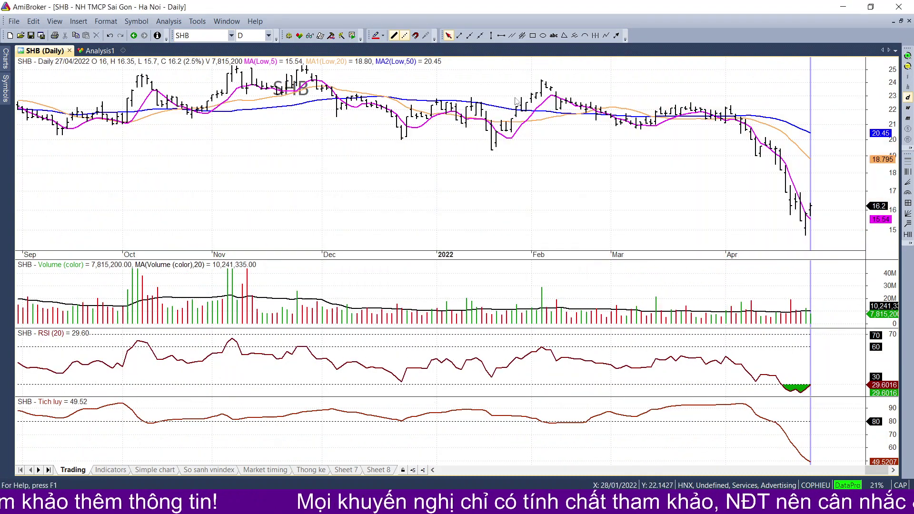
Draw an ellipse around the latest SHB price bars and an arrow pointing at it
click(543, 35)
drag(790, 199, 841, 235)
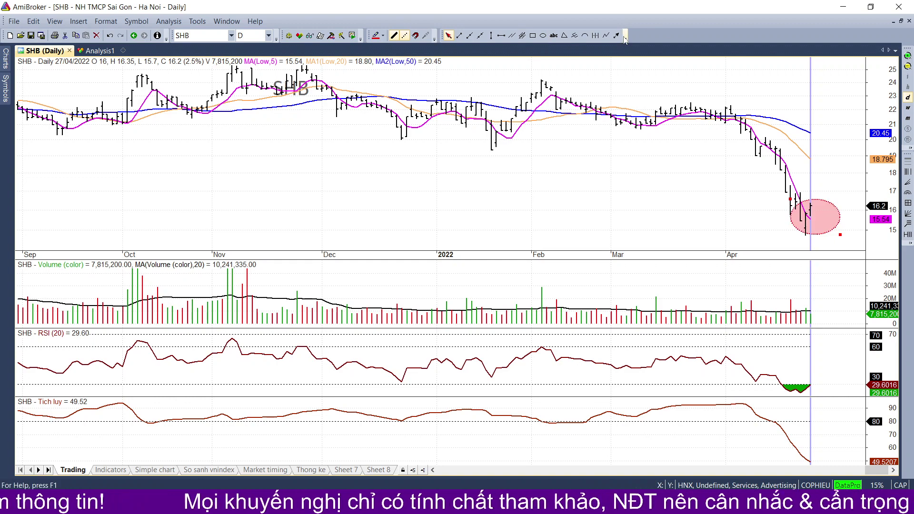
drag(828, 200, 844, 179)
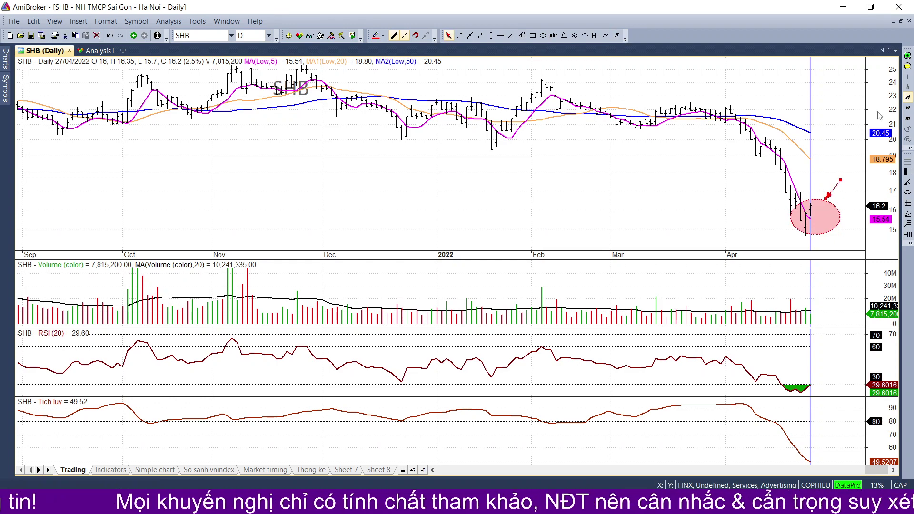
click(909, 66)
click(908, 66)
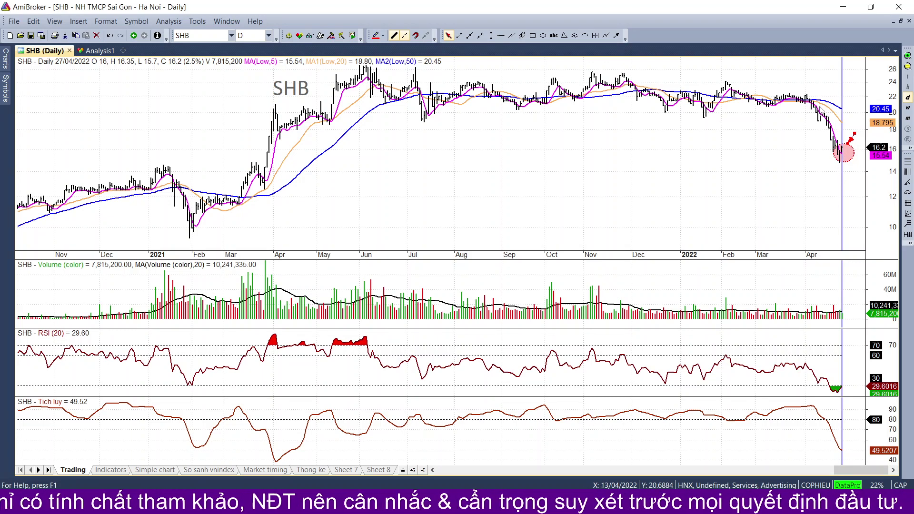
Switch to Excel and format the SHB ticker code in bold red text
click(845, 6)
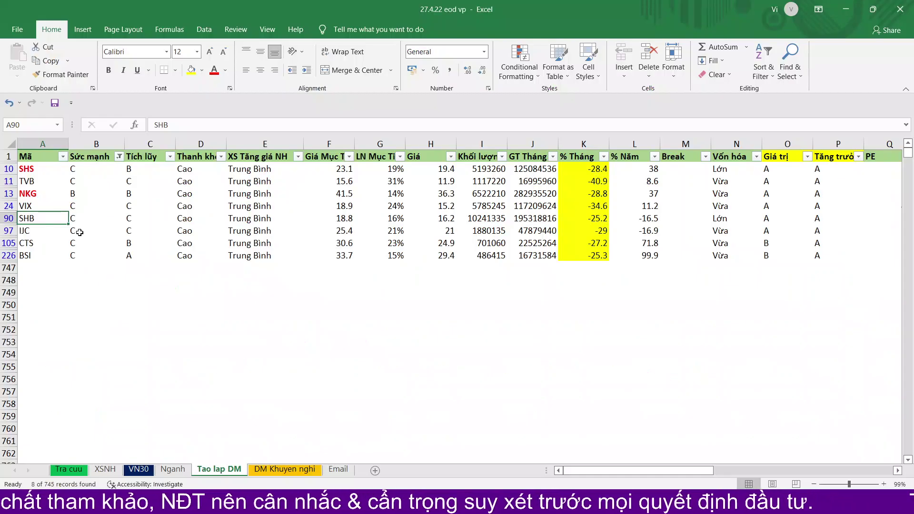
click(214, 70)
click(108, 70)
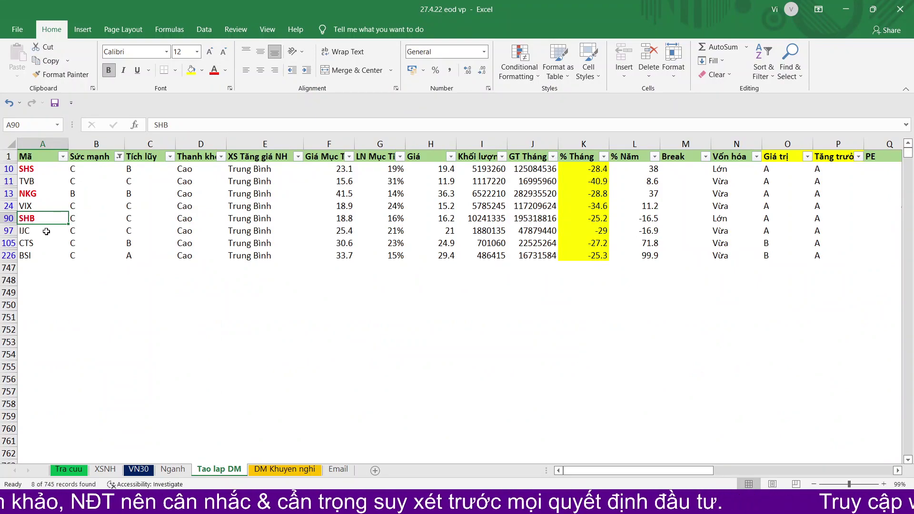
Open the IJC chart in AmiBroker and check the IJC row's monthly percentage change in Excel
key(alt+Tab)
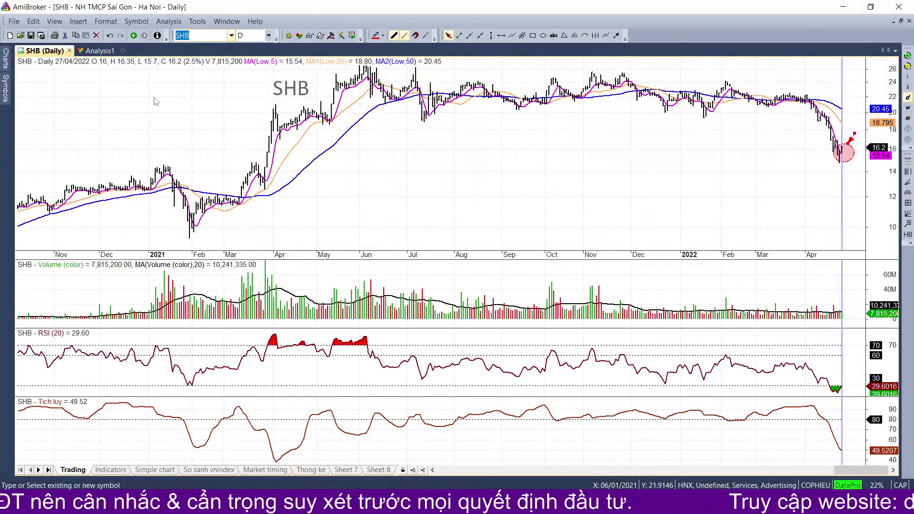
text(IJC)
key(Return)
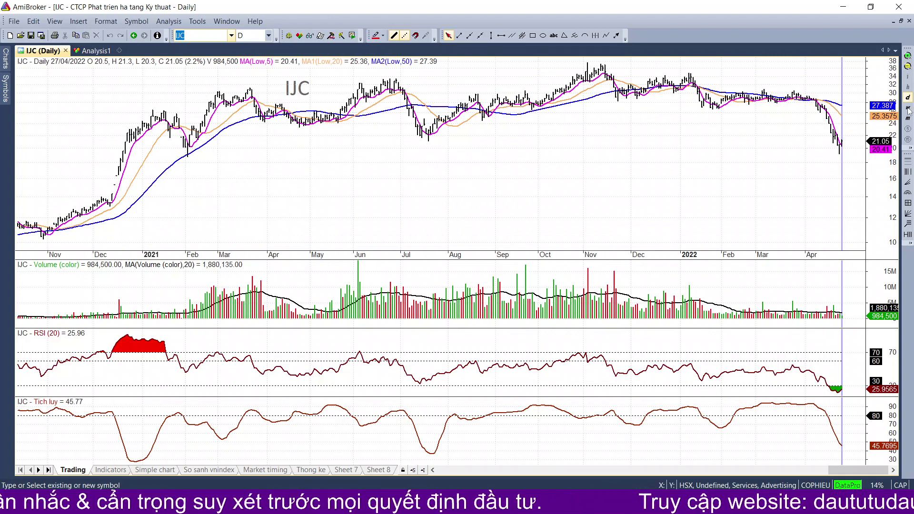
click(909, 62)
key(alt+Tab)
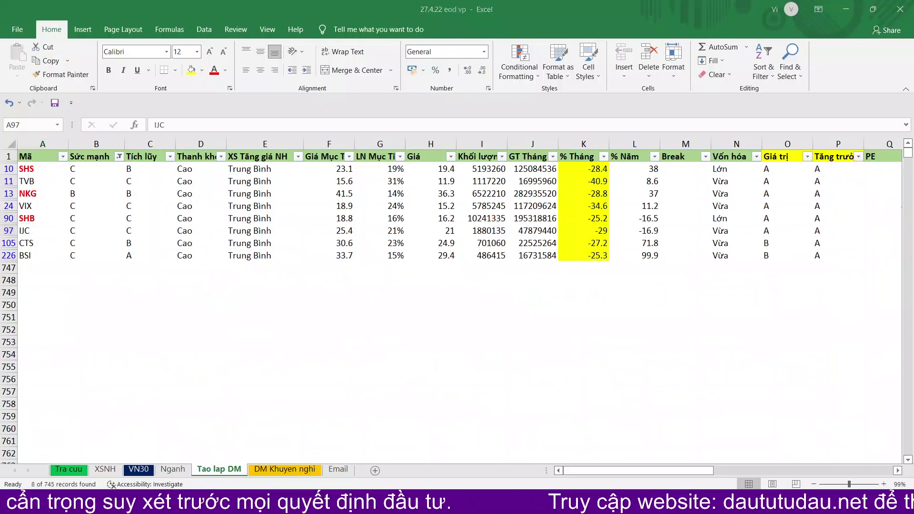
click(595, 233)
key(alt+Tab)
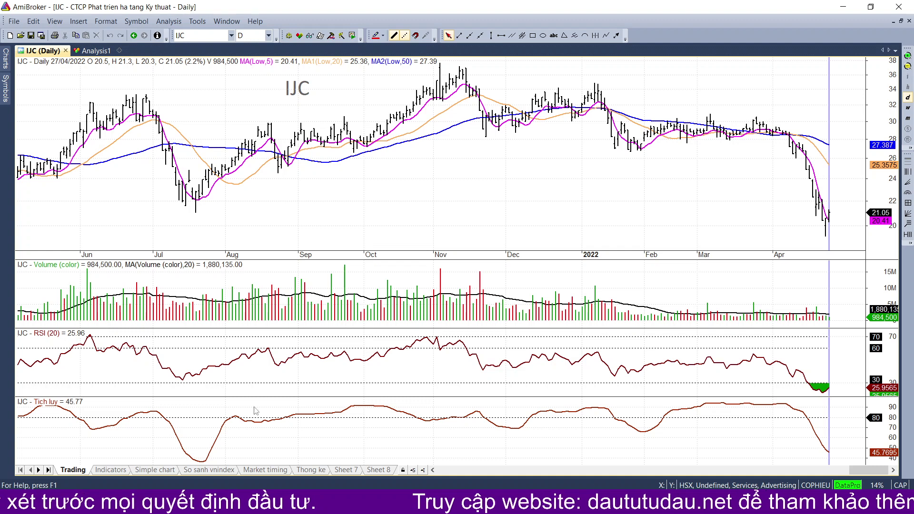
Draw an ellipse around the latest IJC price bars and an arrow pointing at it
click(543, 36)
drag(805, 200, 856, 234)
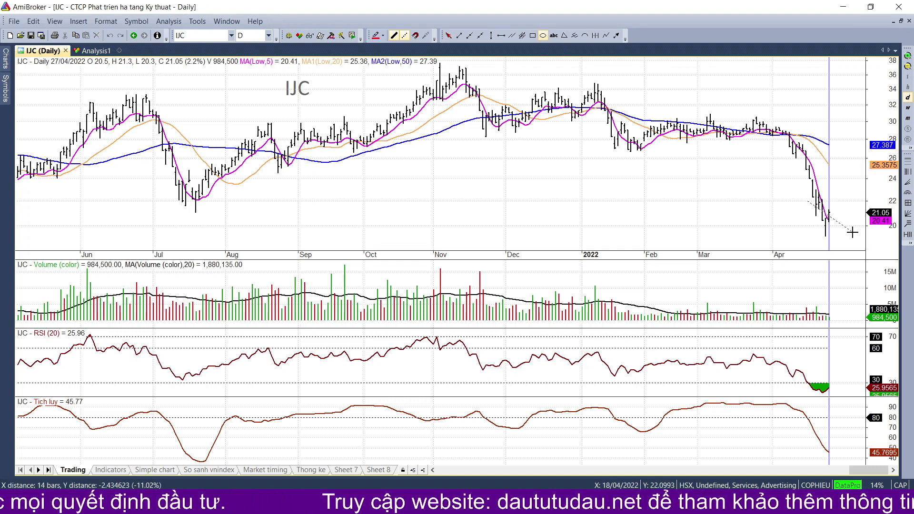
click(617, 35)
drag(833, 205, 853, 180)
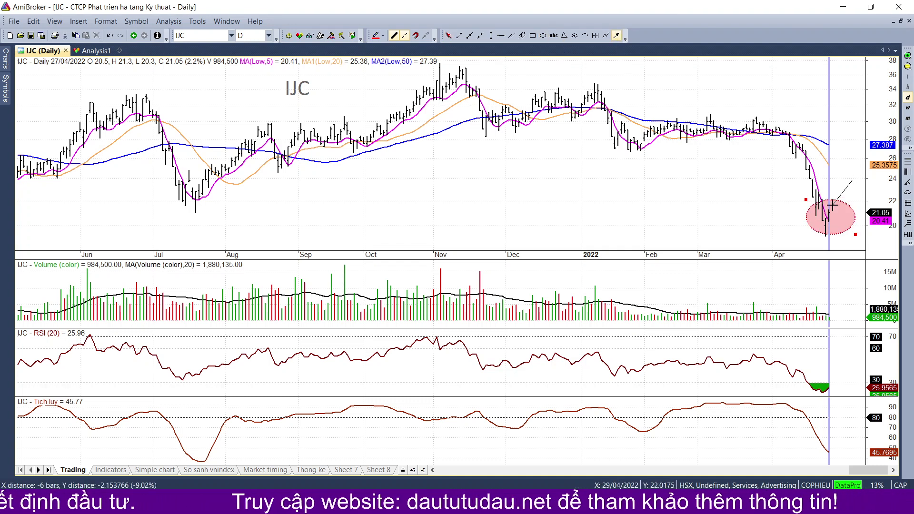
Switch to Excel and format the IJC ticker code in bold red text
click(851, 9)
click(30, 233)
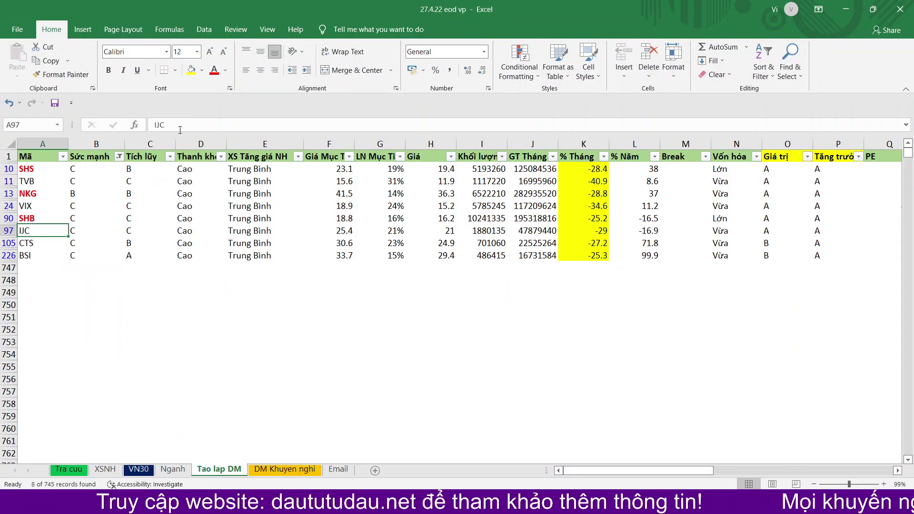
click(214, 70)
click(108, 70)
Select the CTS ticker and open the CTS chart in AmiBroker
click(44, 244)
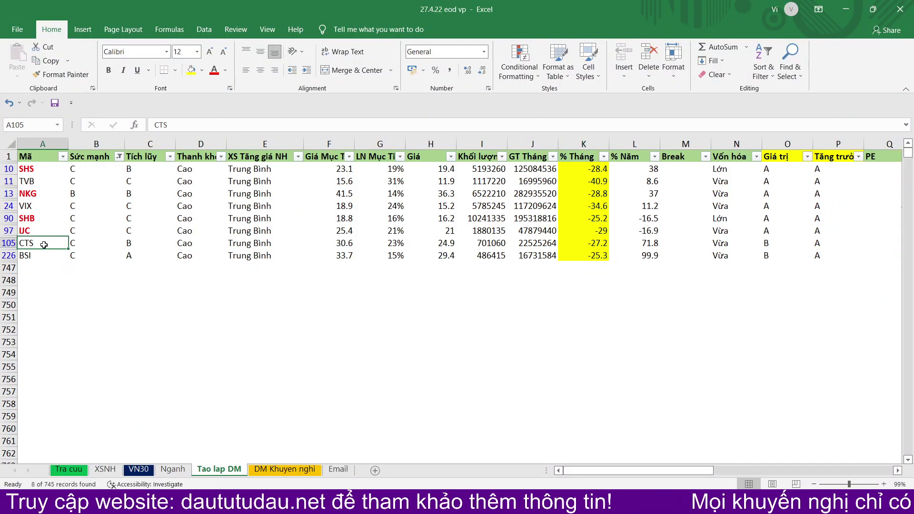
click(251, 429)
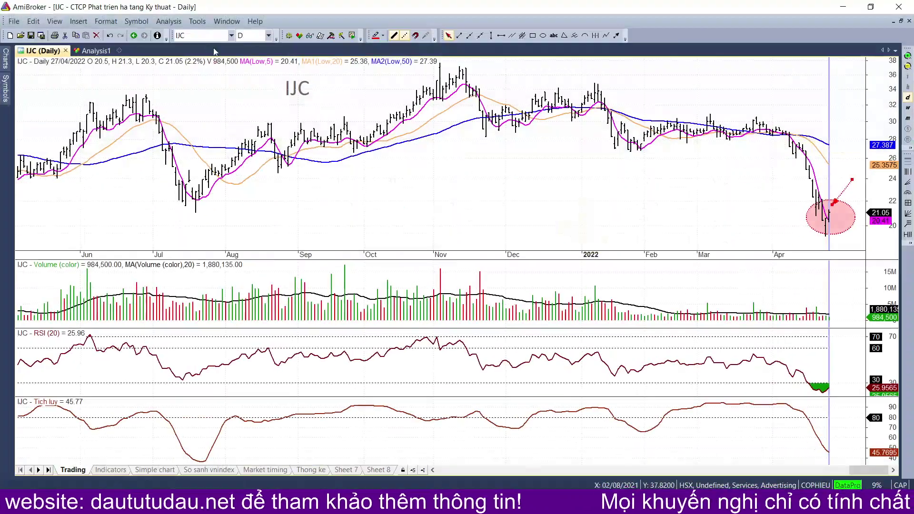
text(CTS)
key(Return)
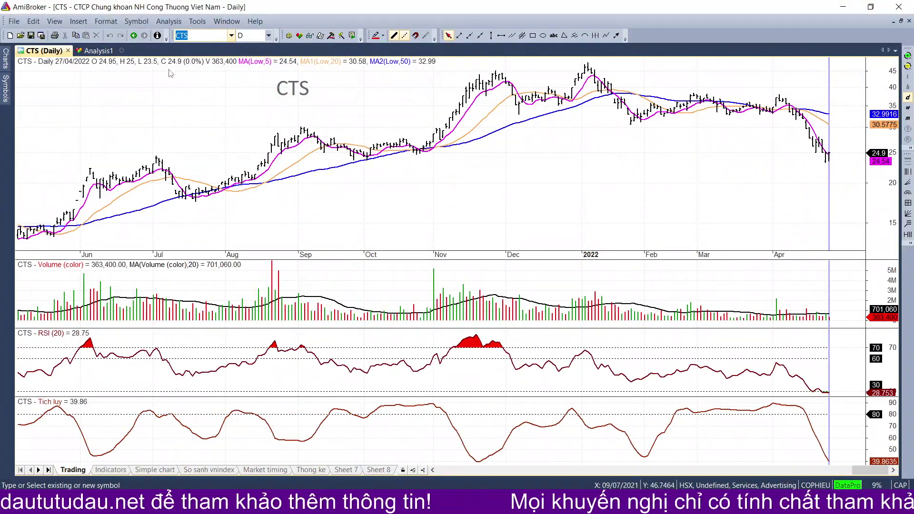
Draw two overlapping ellipses around the latest price bars on the CTS chart
click(543, 35)
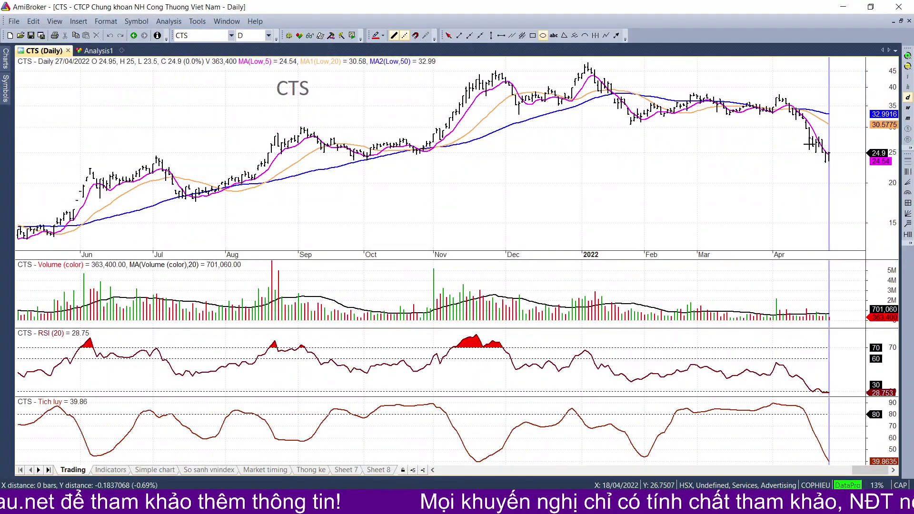
drag(806, 142, 849, 166)
click(185, 36)
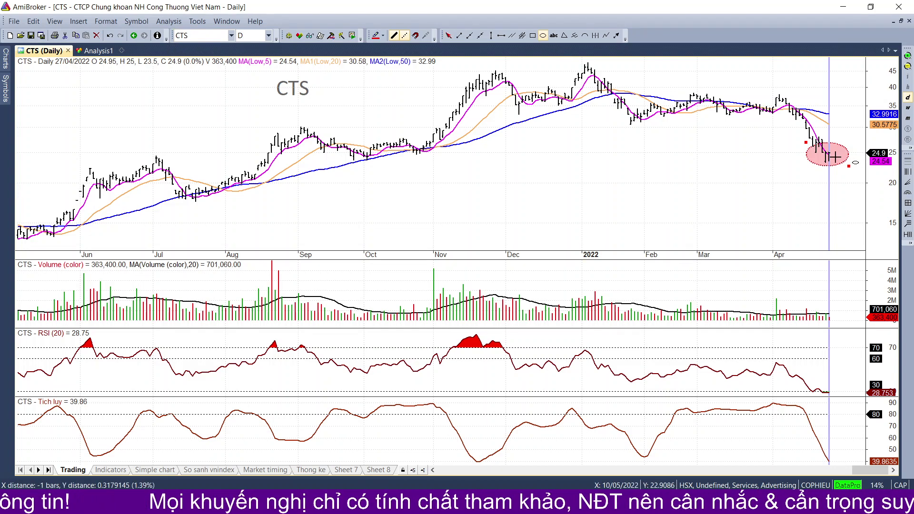
drag(849, 166, 860, 164)
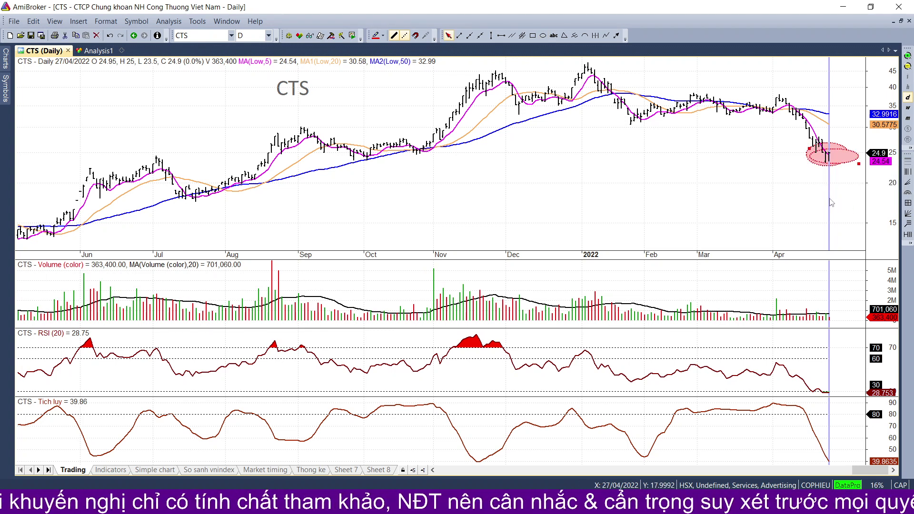
Open the BSI chart and draw an ellipse around its latest price bars
click(231, 36)
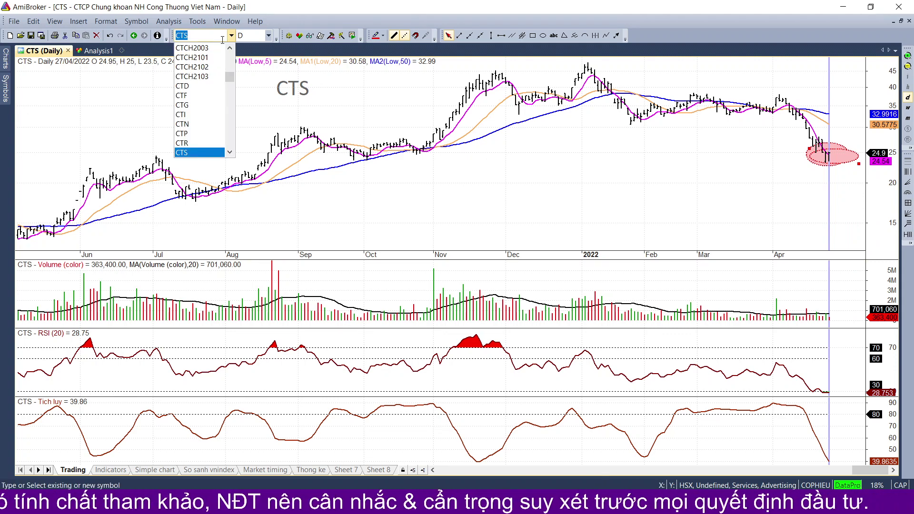
text(BSI)
key(Return)
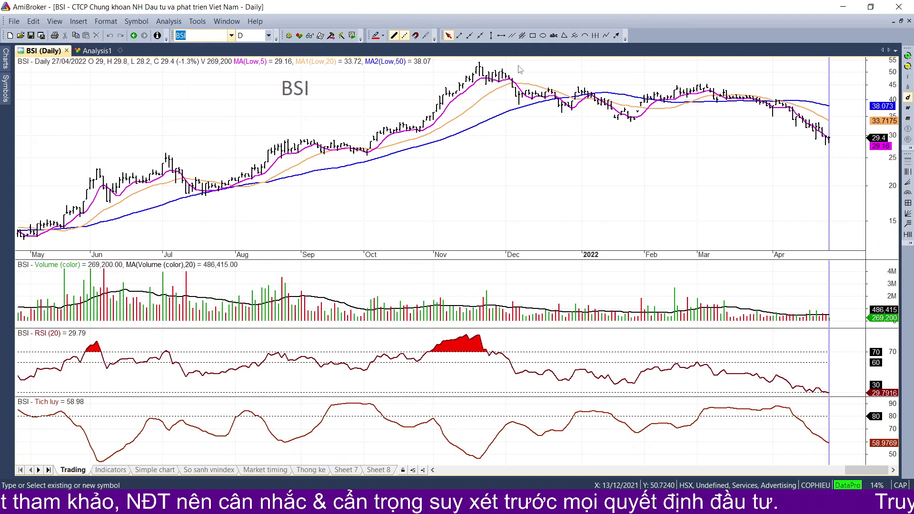
click(544, 36)
drag(810, 131, 843, 147)
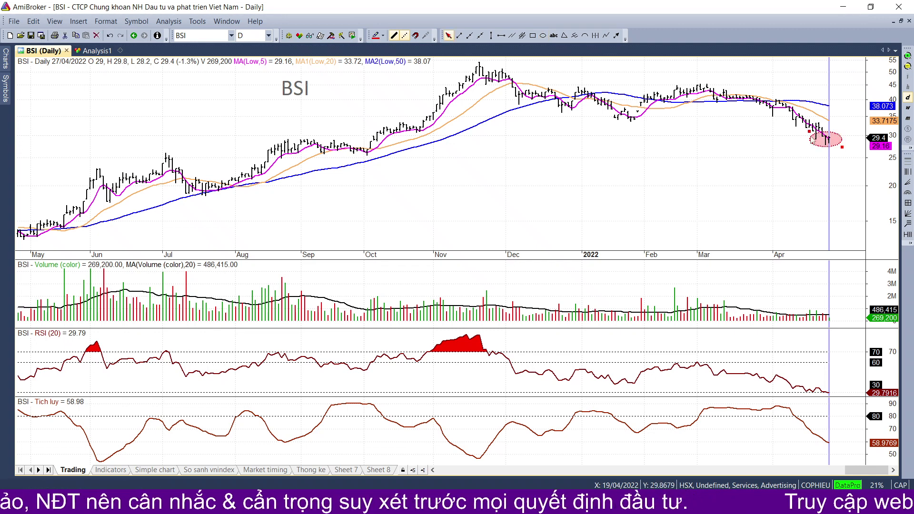
Switch to Excel and review the red tickers SHS, NKG, SHB and IJC in the filtered list, enlarging the sheet to 194%
click(837, 12)
click(111, 292)
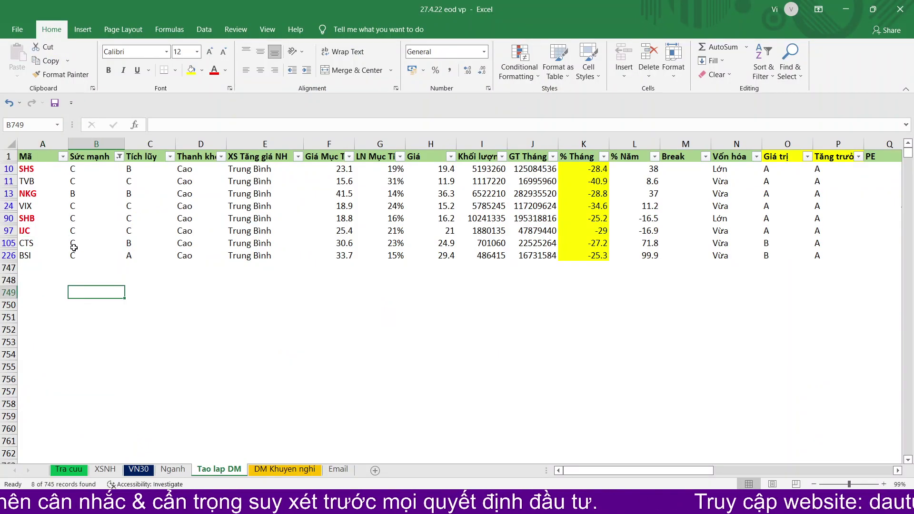
click(37, 169)
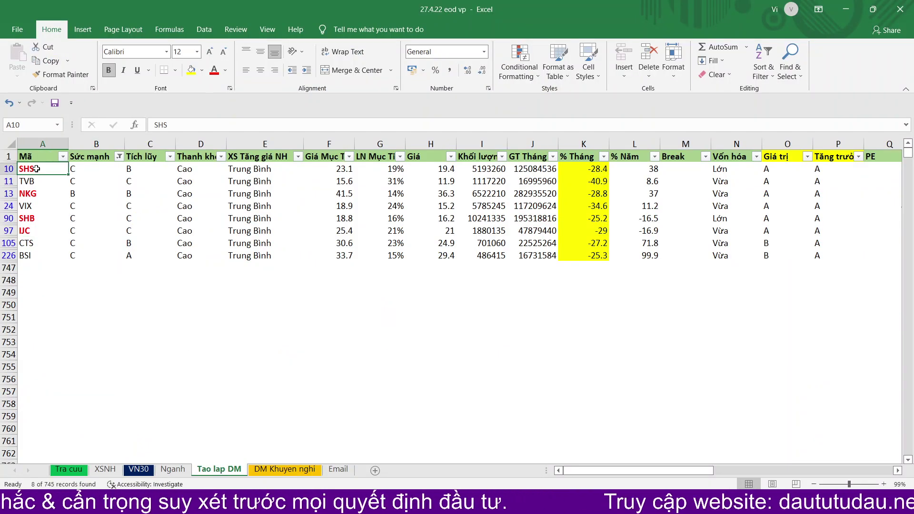
click(32, 194)
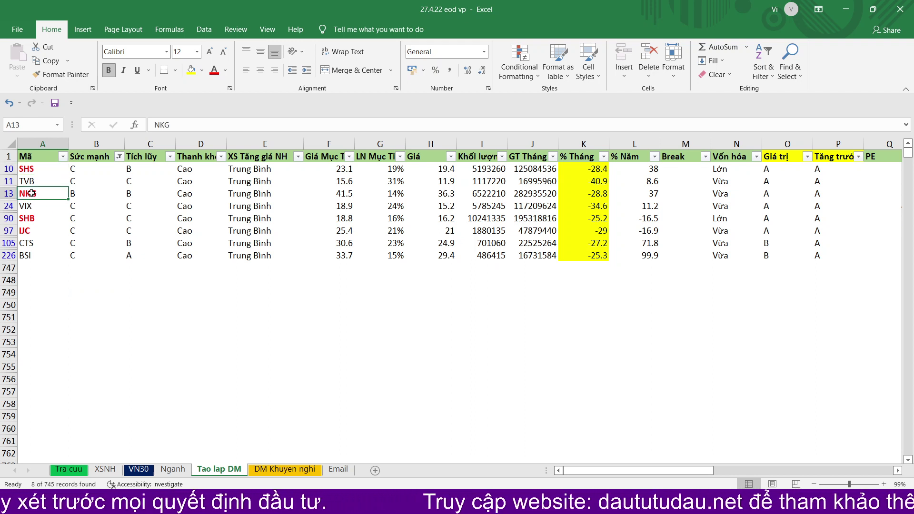
click(38, 220)
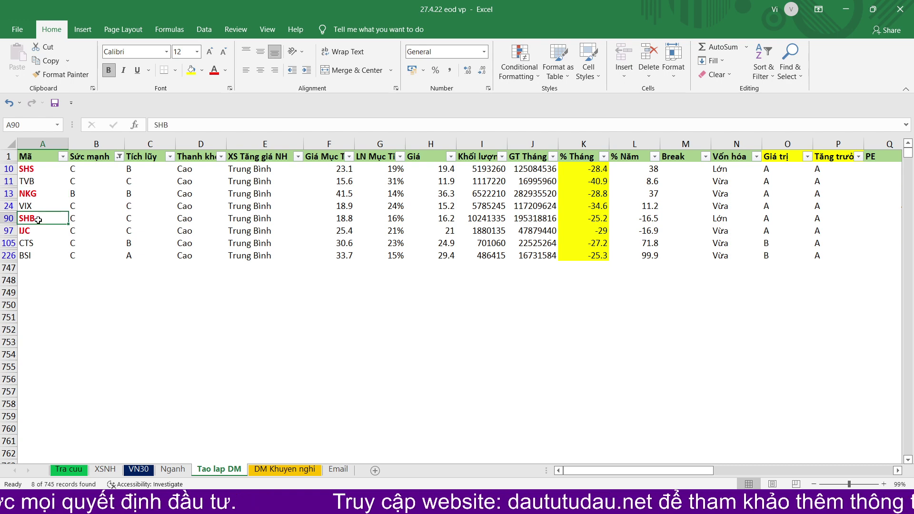
click(56, 232)
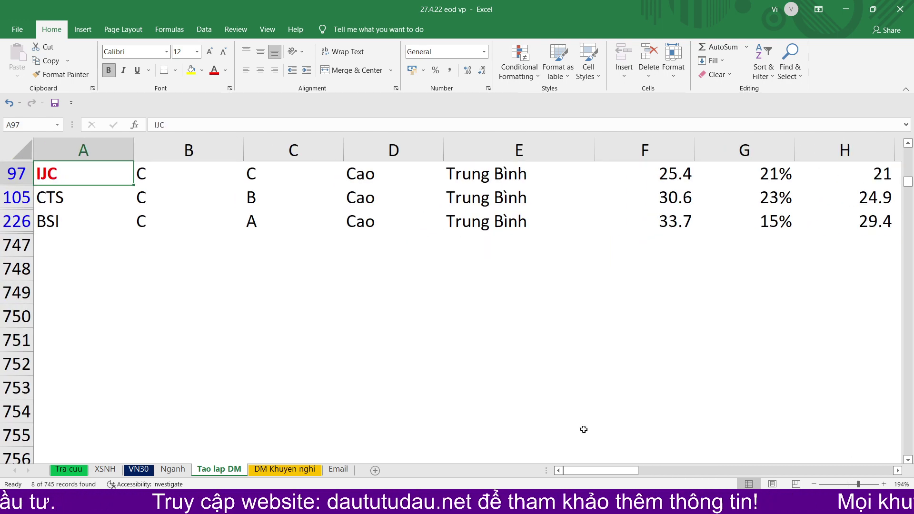
scroll(245, 295, up, 2)
click(246, 410)
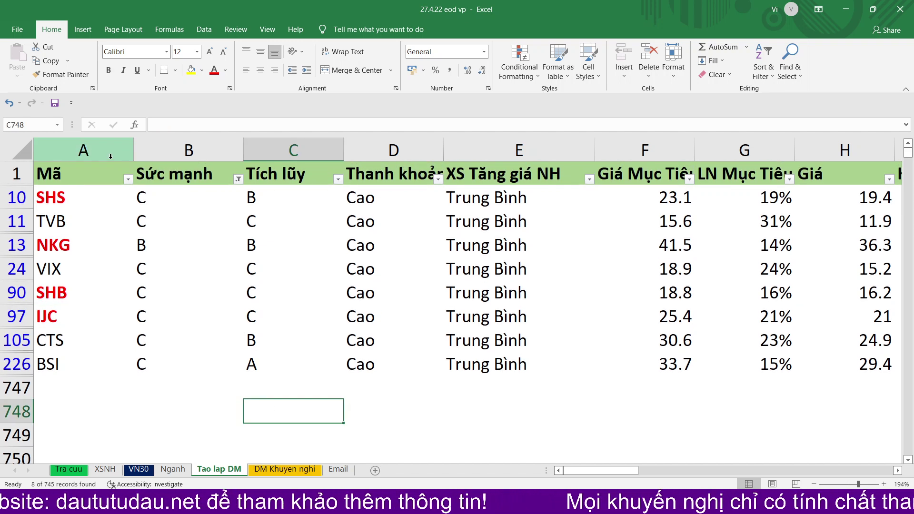
click(88, 191)
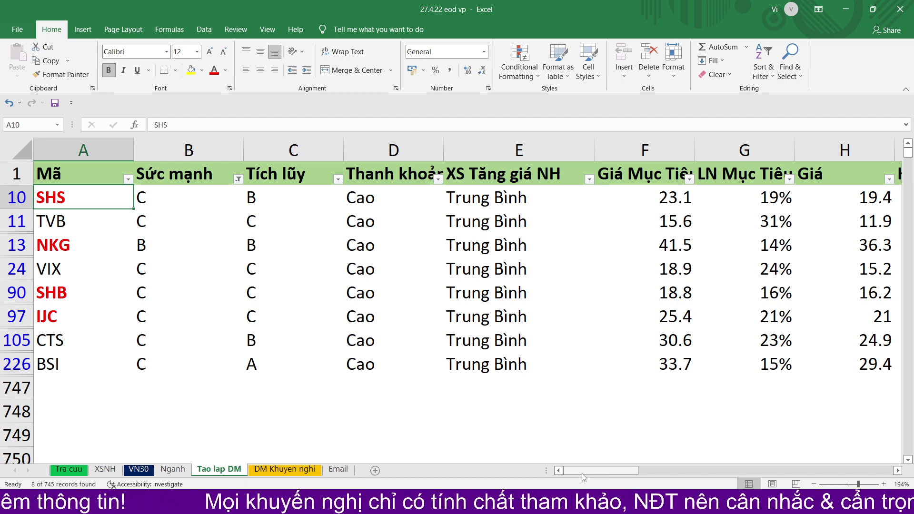
Switch to Chrome and open the "Máy lọc cổ phiếu 27.04.2022" post from the dautudau.net stock filter page to read its introduction
click(279, 487)
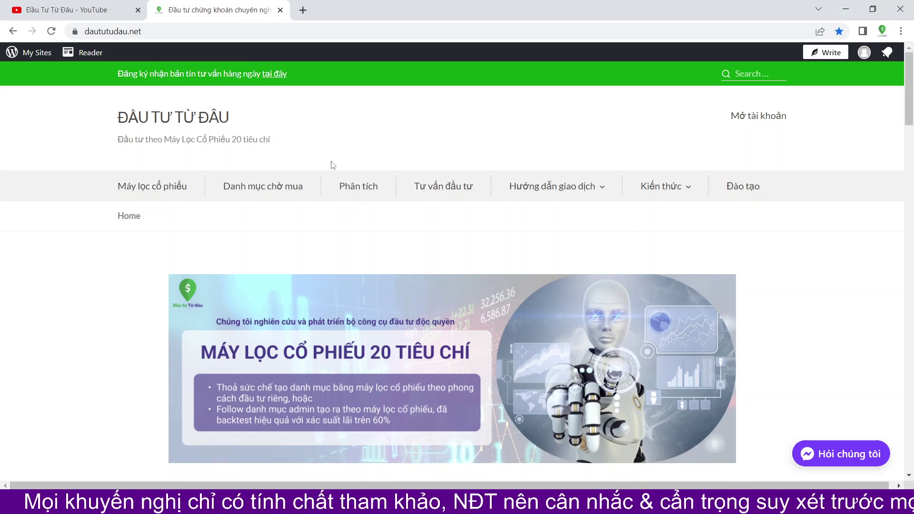
click(159, 185)
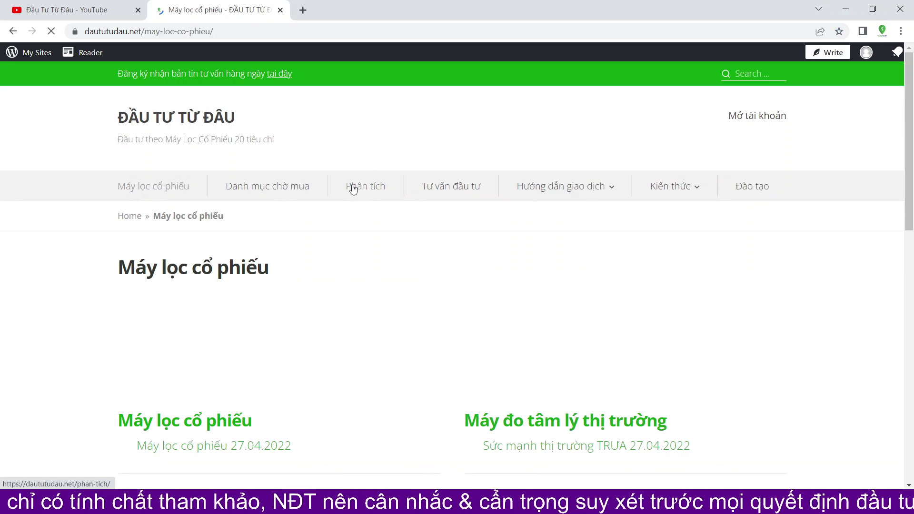
scroll(352, 186, down, 5)
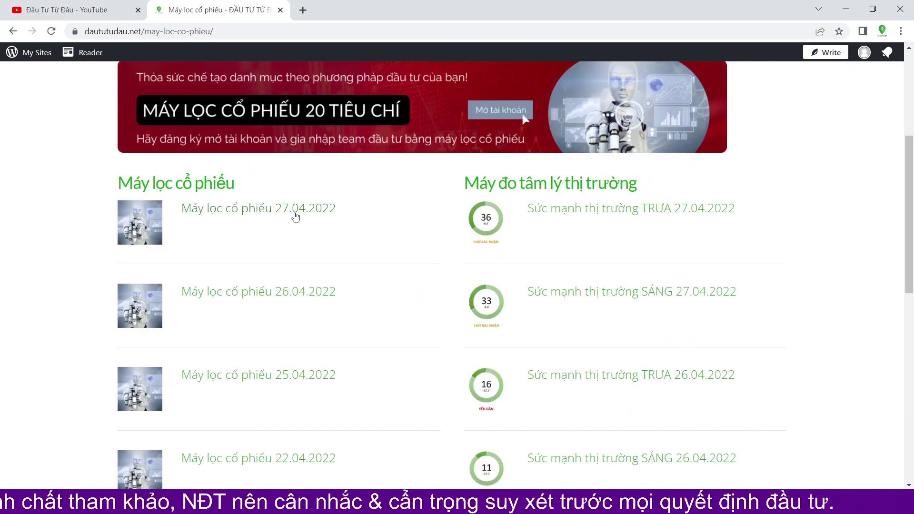
click(296, 212)
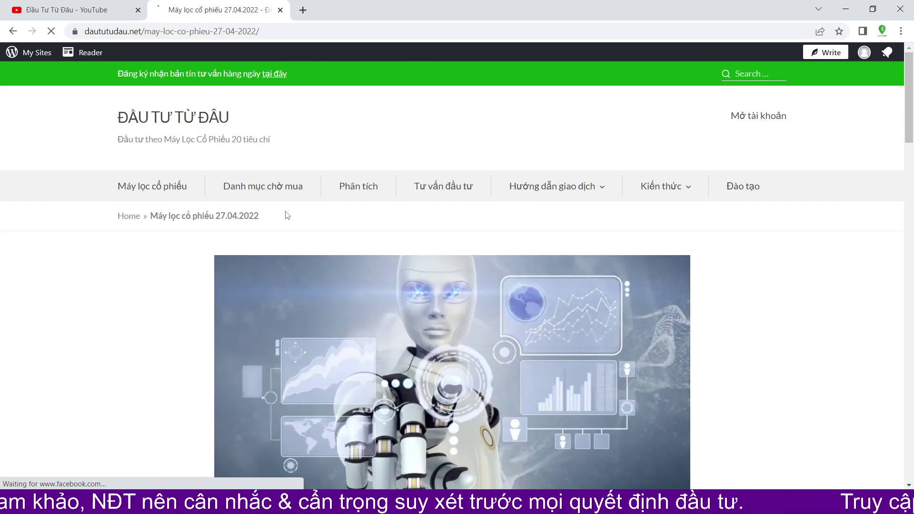
scroll(305, 221, down, 6)
scroll(318, 227, down, 2)
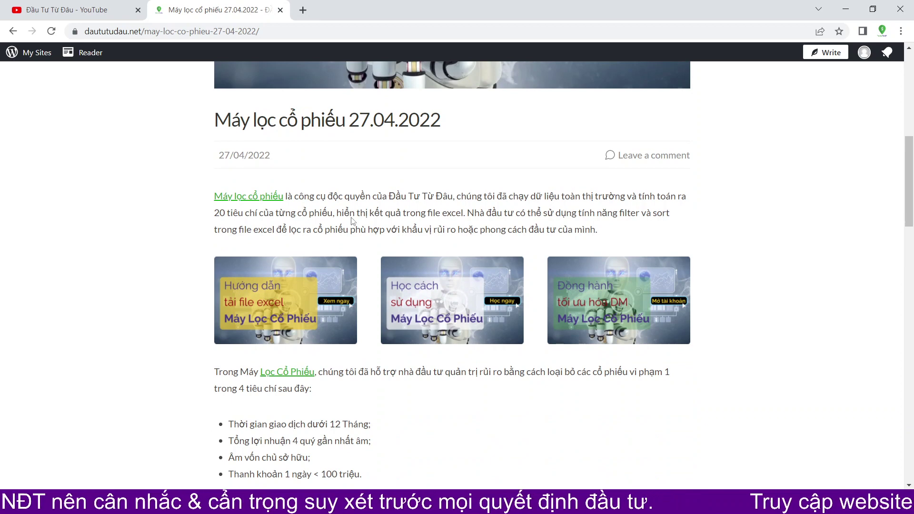
Examine the stock filter post's exclusion criteria, embedded document and file download link, and return to the site header
scroll(352, 221, down, 15)
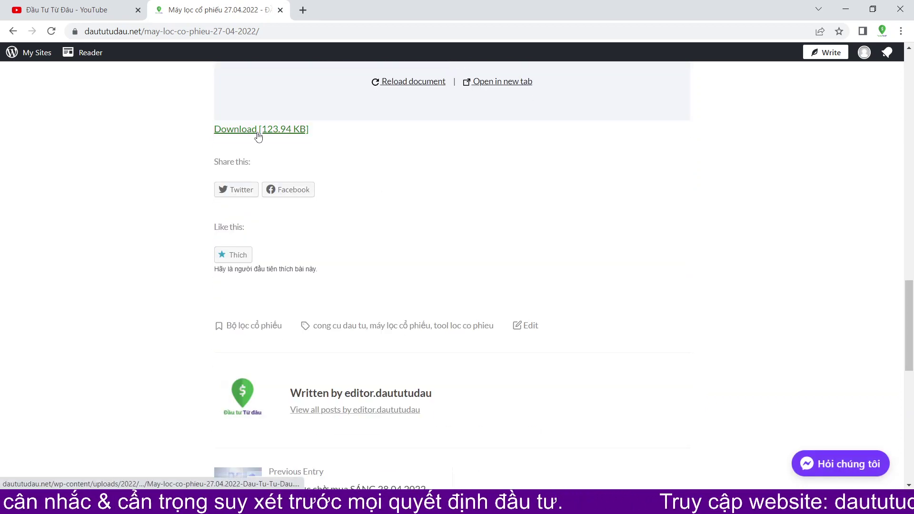
scroll(258, 137, up, 4)
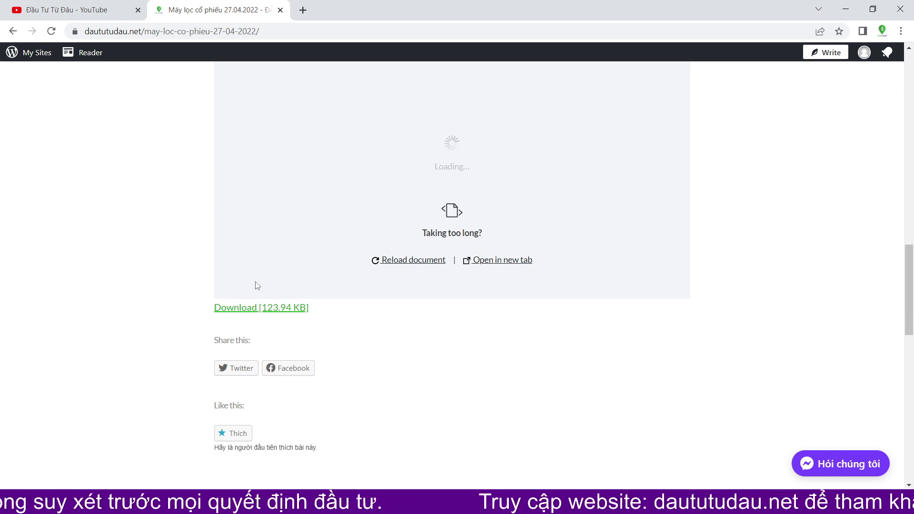
scroll(258, 284, up, 6)
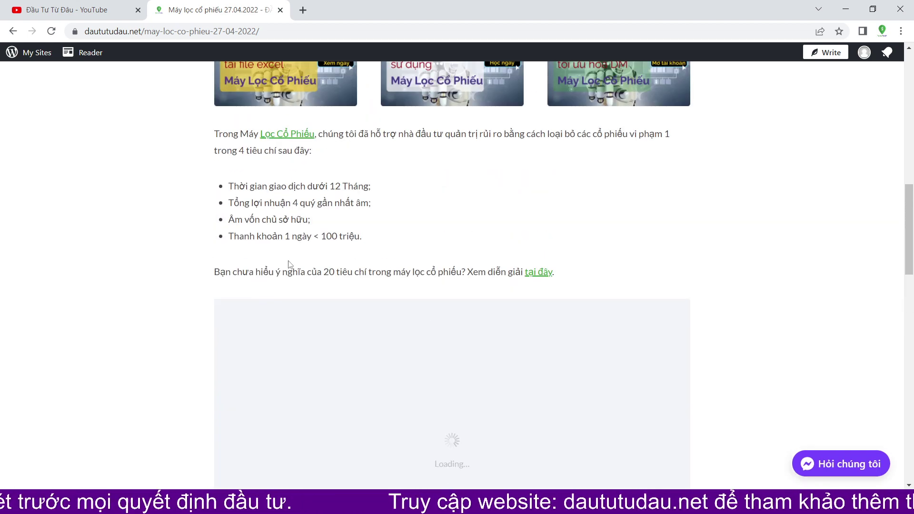
scroll(291, 261, up, 6)
scroll(294, 258, up, 8)
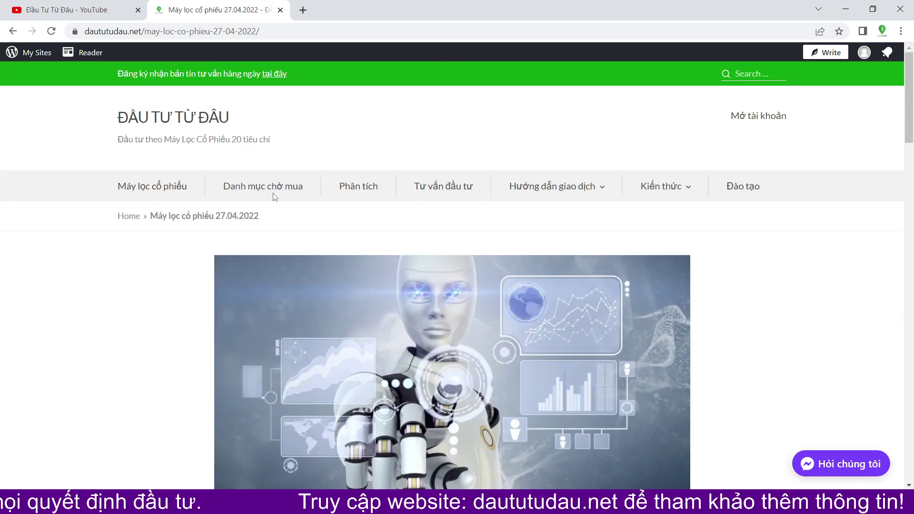
Switch to the video player and play the promotional clip about grouping 5 accounts
click(195, 123)
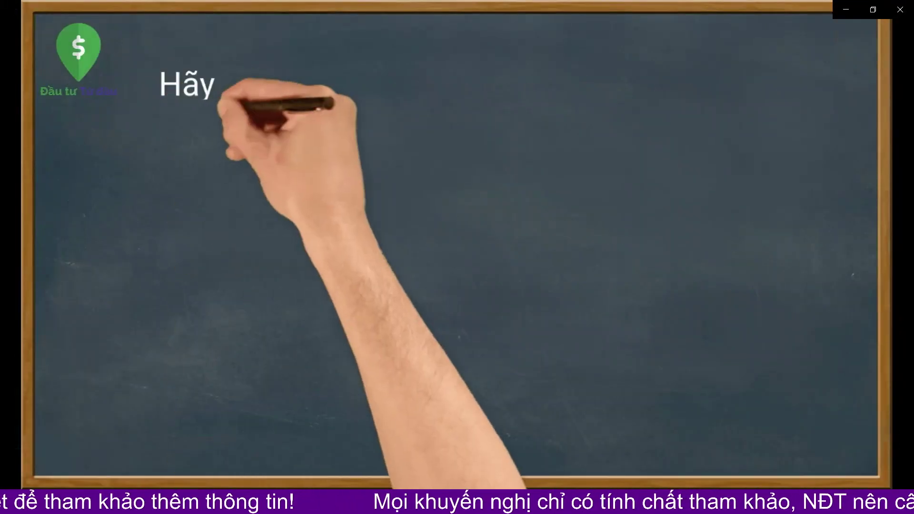
mouse_move(431, 376)
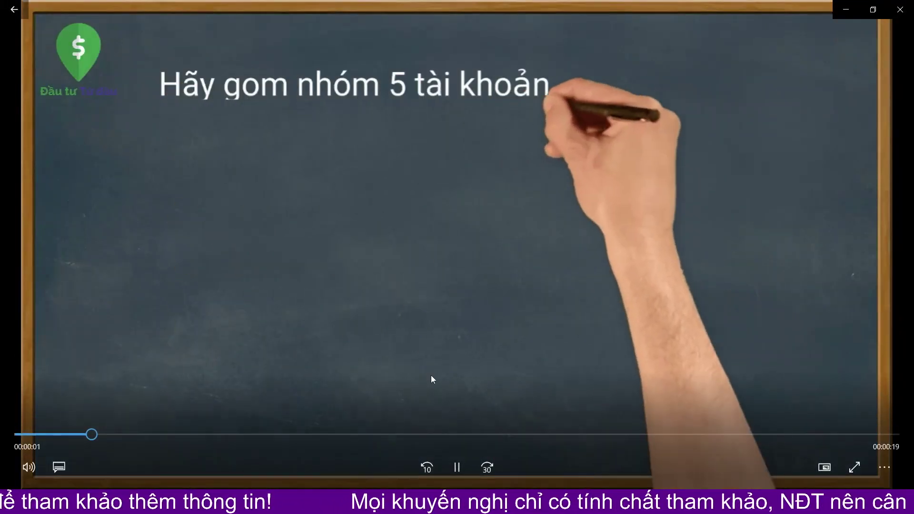